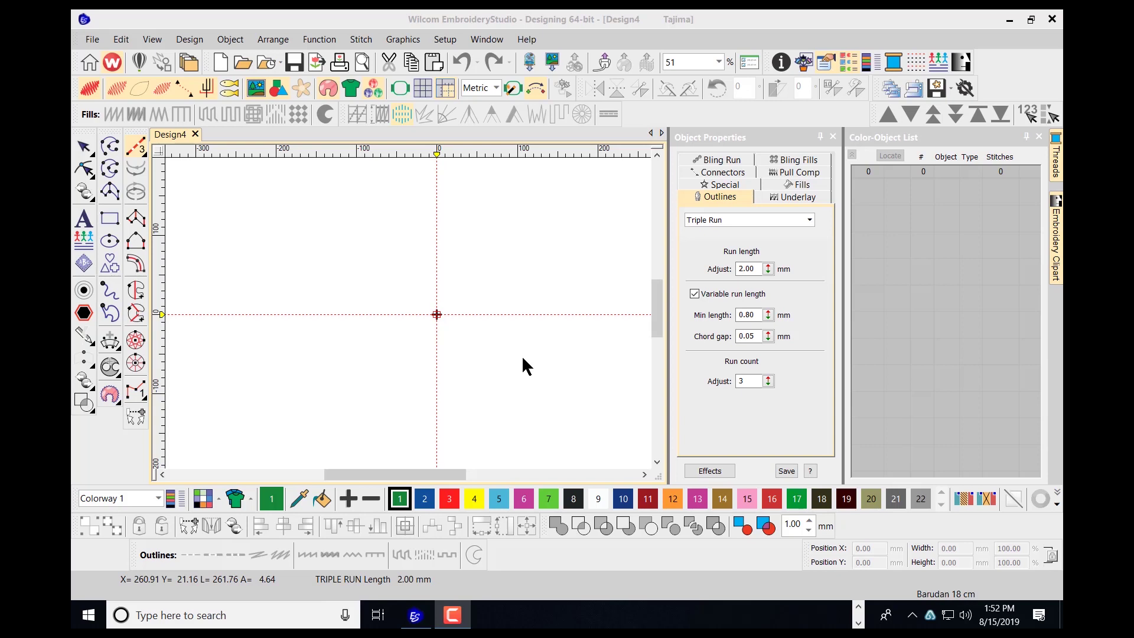
# Enter HUGE as new lettering text and set its font to Berlin Sans FB Demi
pyautogui.click(84, 221)
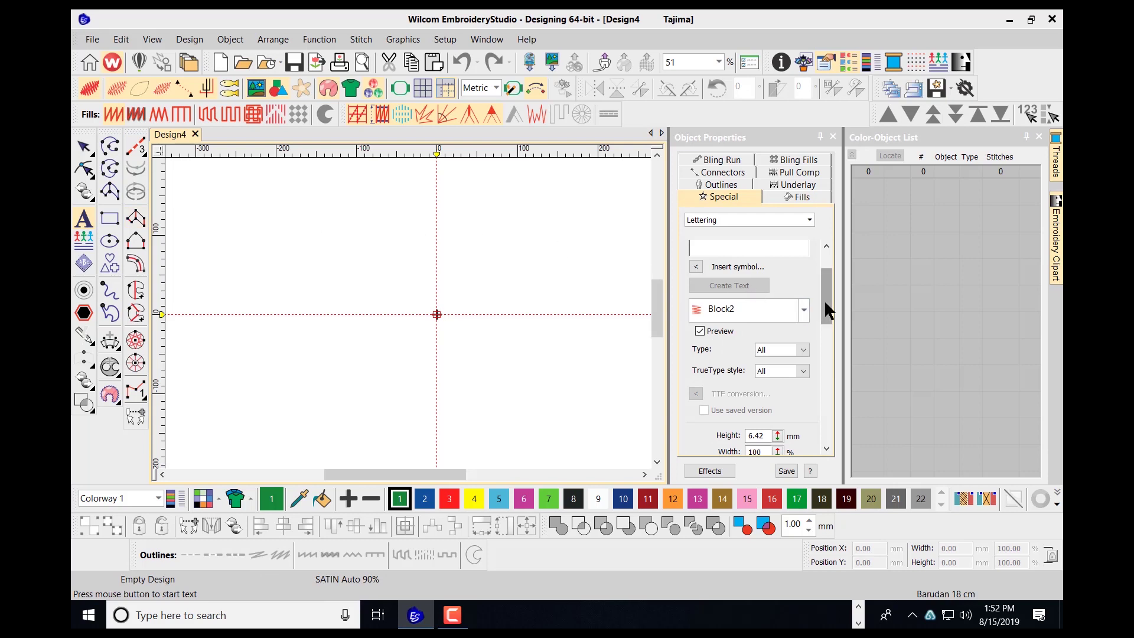
pyautogui.moveTo(826, 310); pyautogui.dragTo(824, 289)
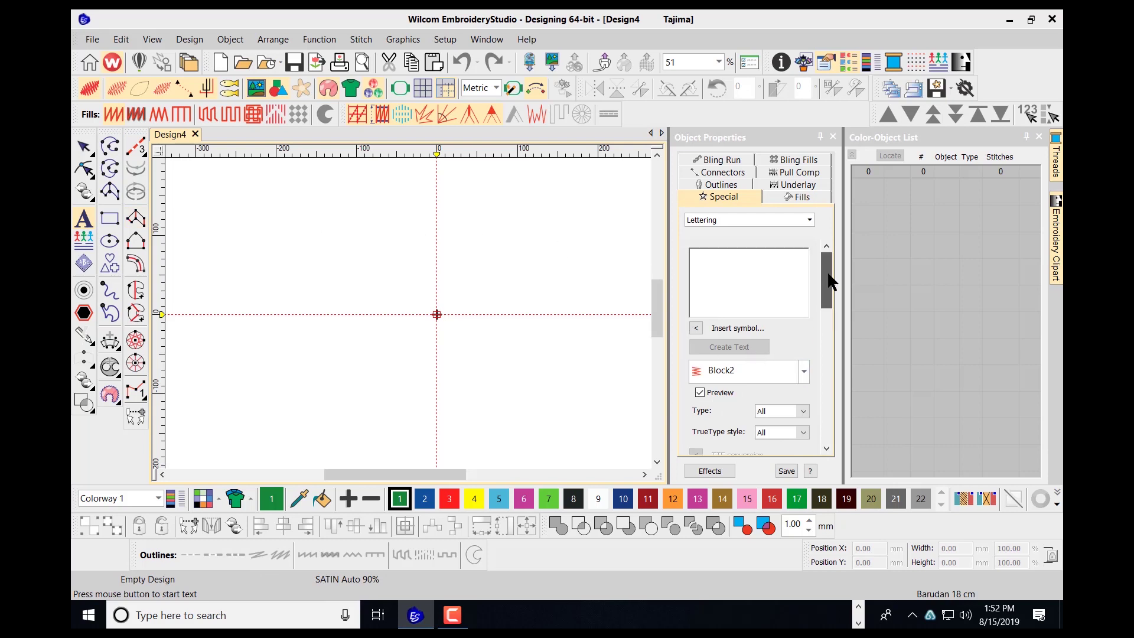
pyautogui.click(702, 263)
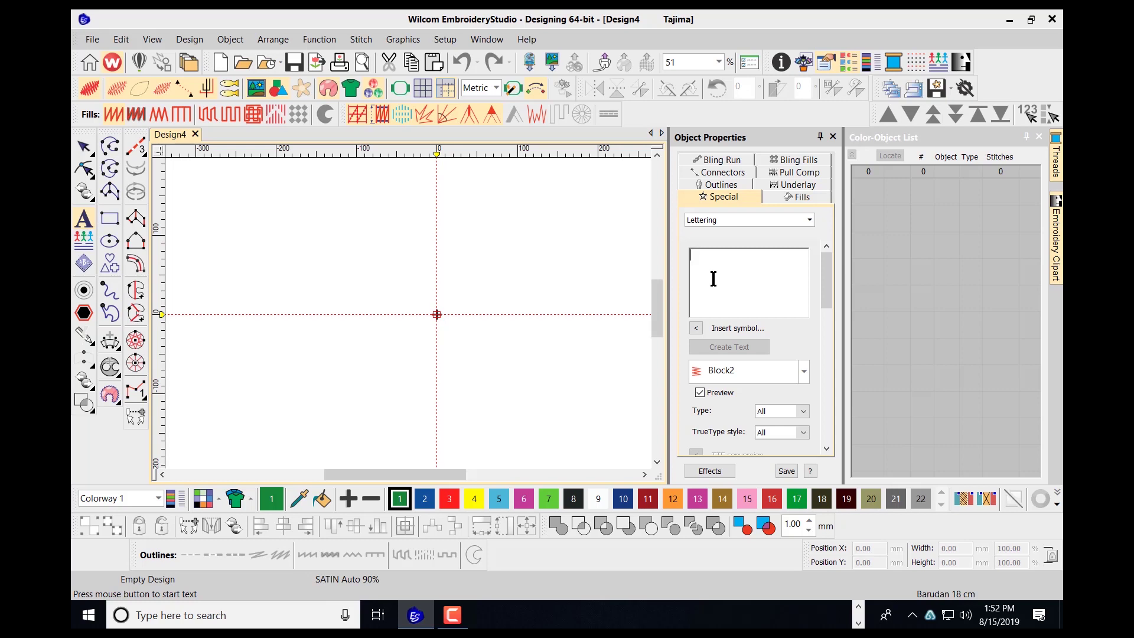
pyautogui.write('HUGE')
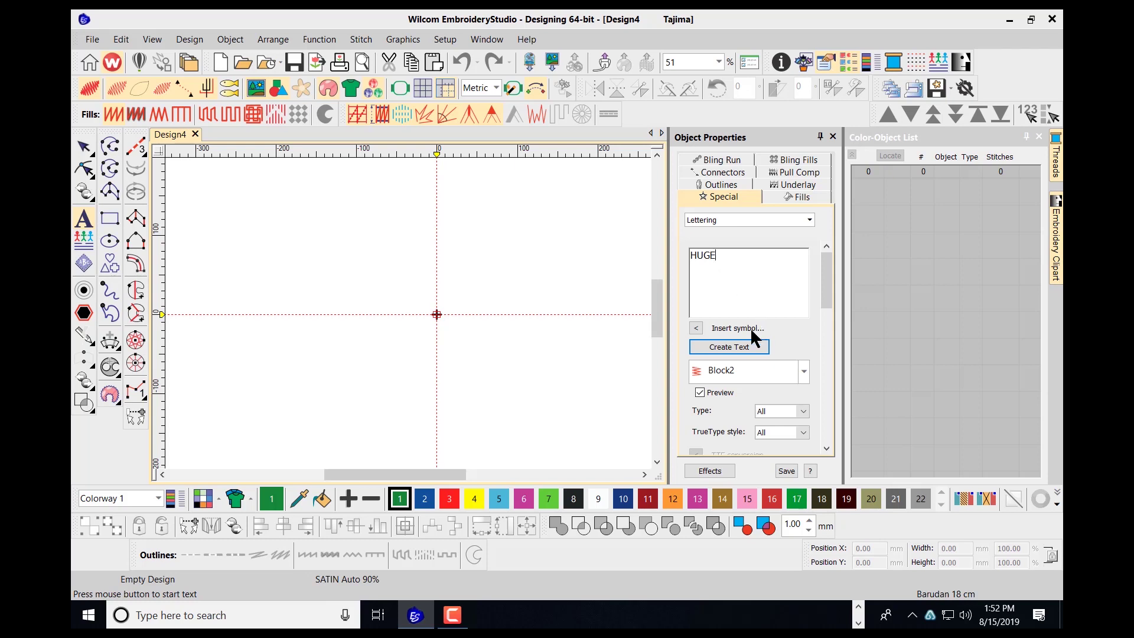
pyautogui.click(803, 372)
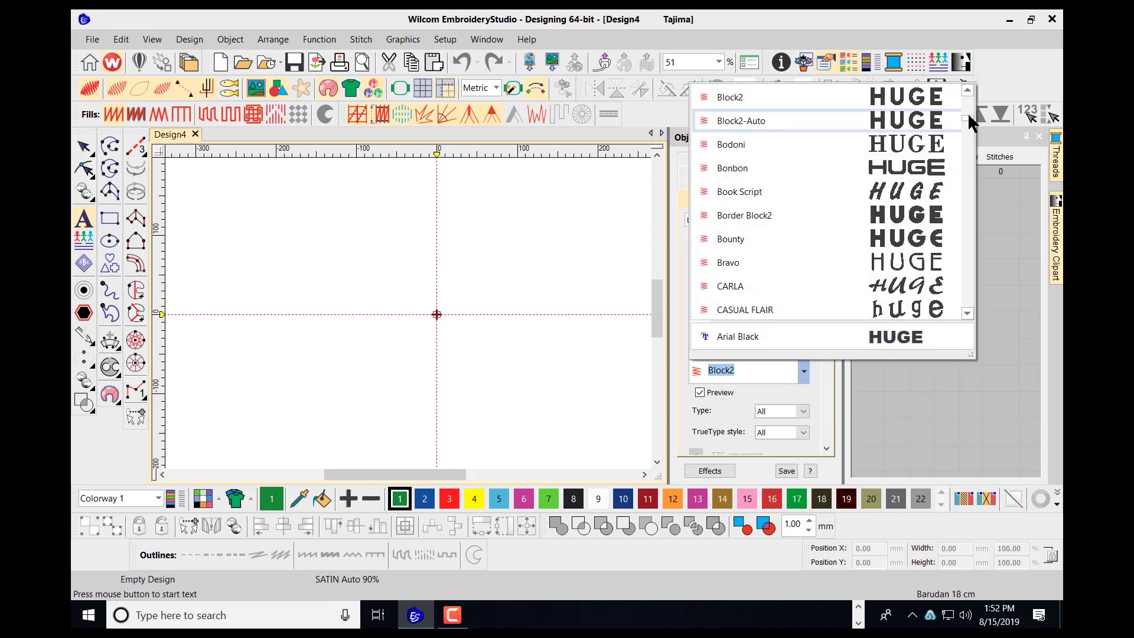
pyautogui.moveTo(968, 117); pyautogui.dragTo(961, 223)
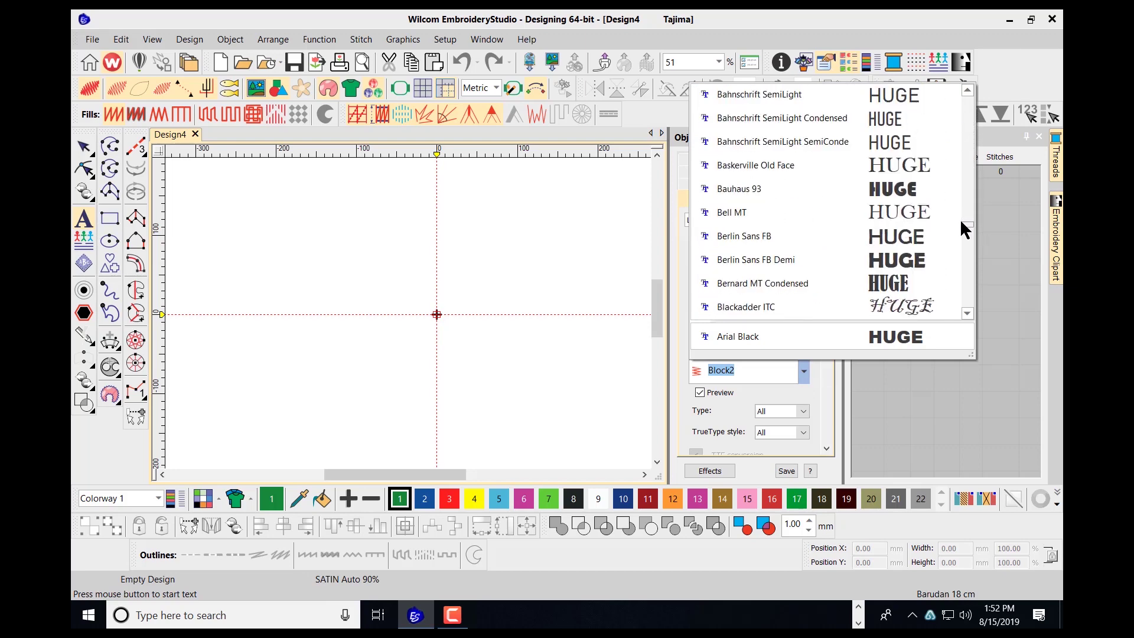
pyautogui.click(897, 258)
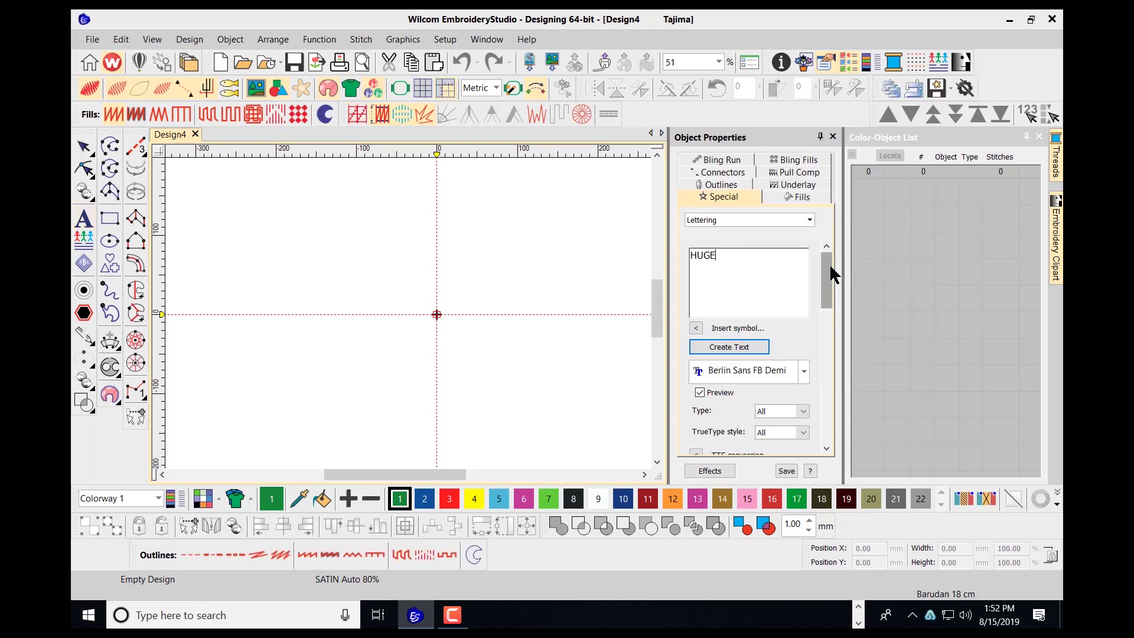
# Set the TrueType font conversion to Complex Fill with an angle of 10°
pyautogui.moveTo(830, 275); pyautogui.dragTo(827, 302)
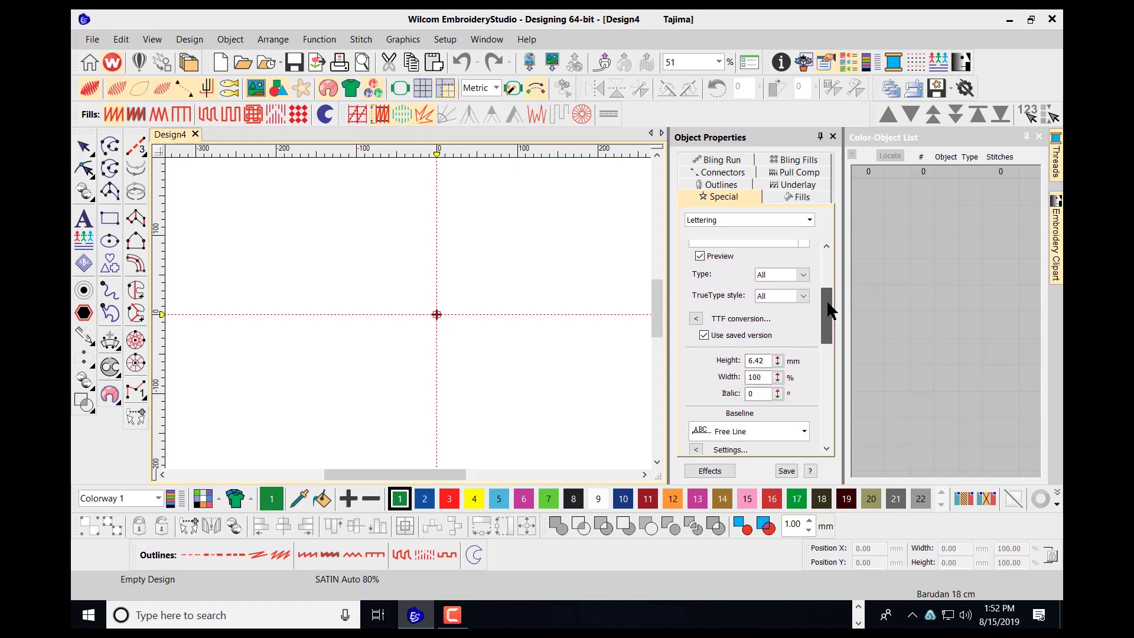
pyautogui.click(695, 319)
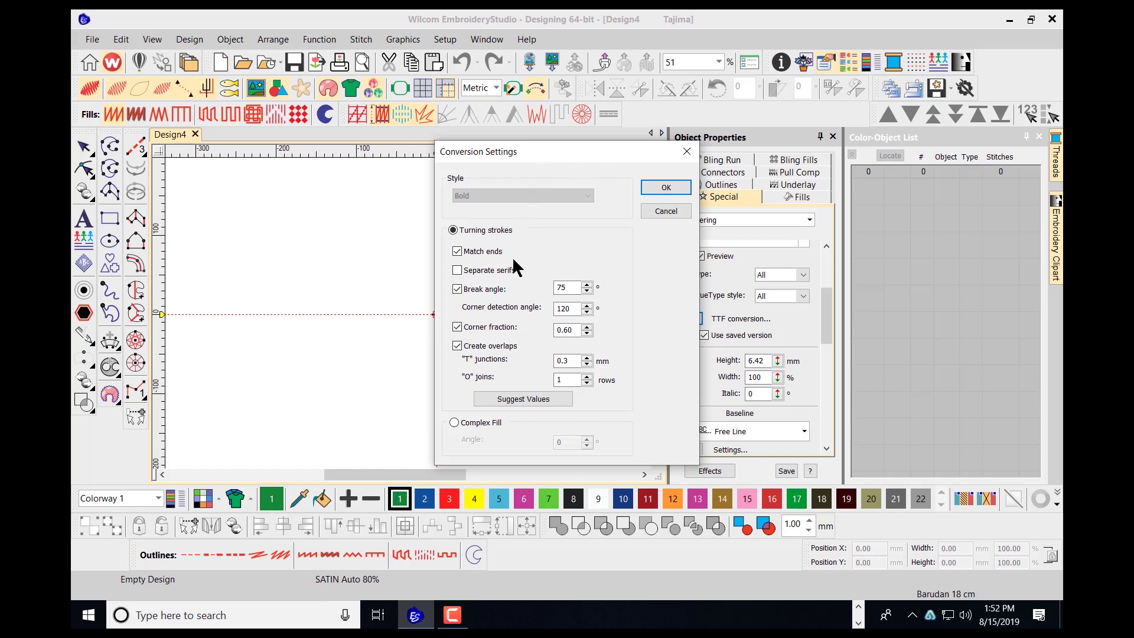
pyautogui.click(454, 423)
pyautogui.doubleClick(561, 443)
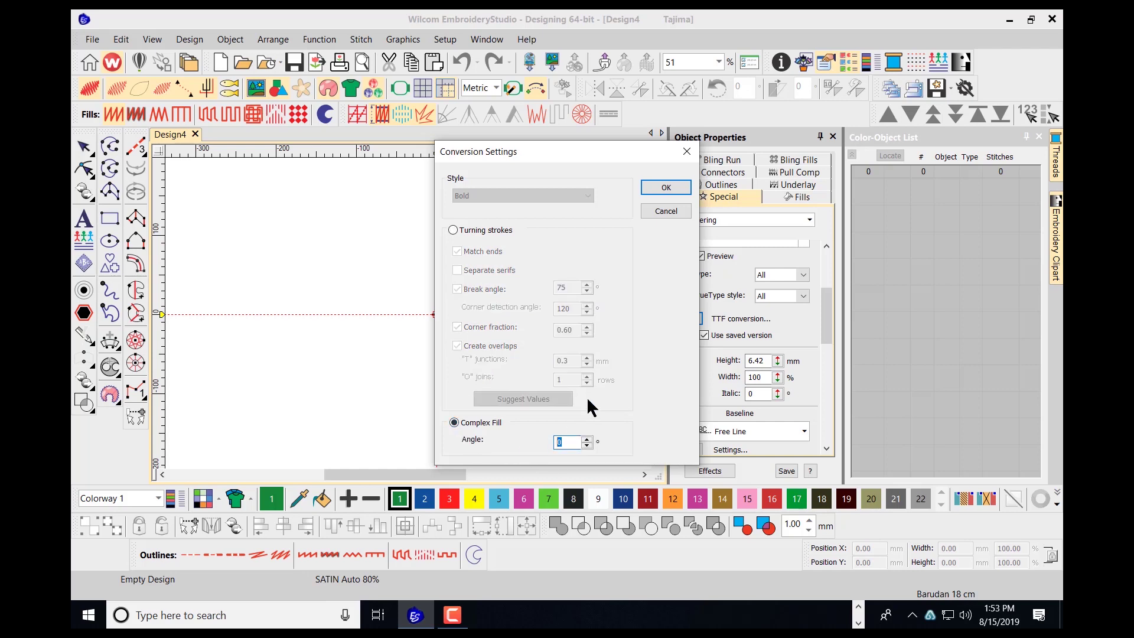
pyautogui.write('10')
pyautogui.click(662, 187)
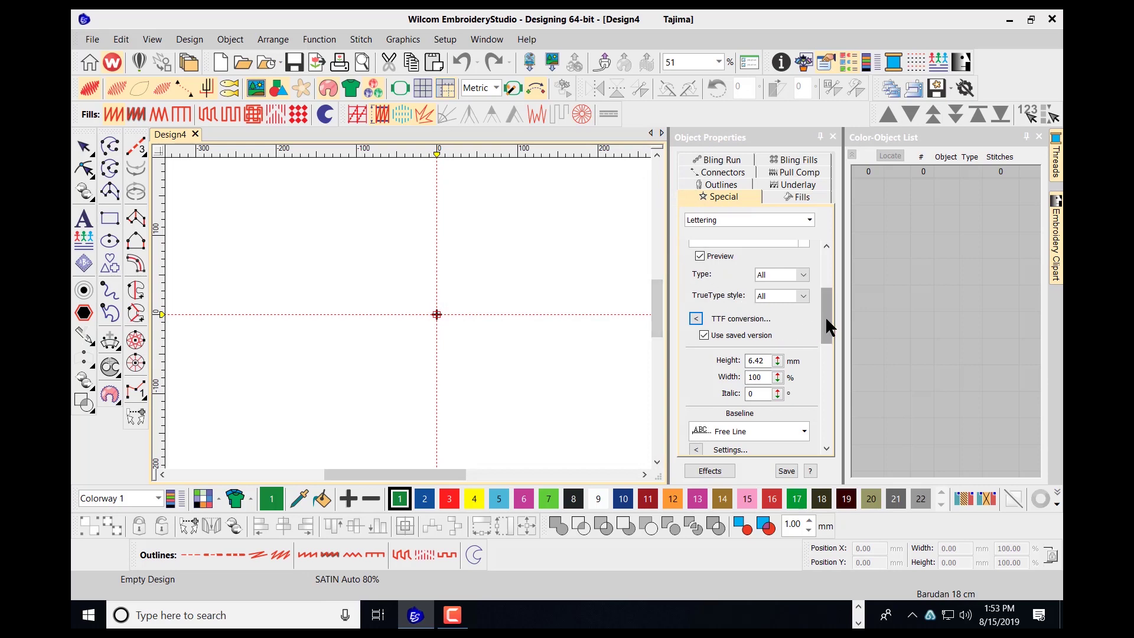
# Create the HUGE lettering at the design origin and enlarge it to about 275 mm wide
pyautogui.moveTo(824, 317); pyautogui.dragTo(829, 298)
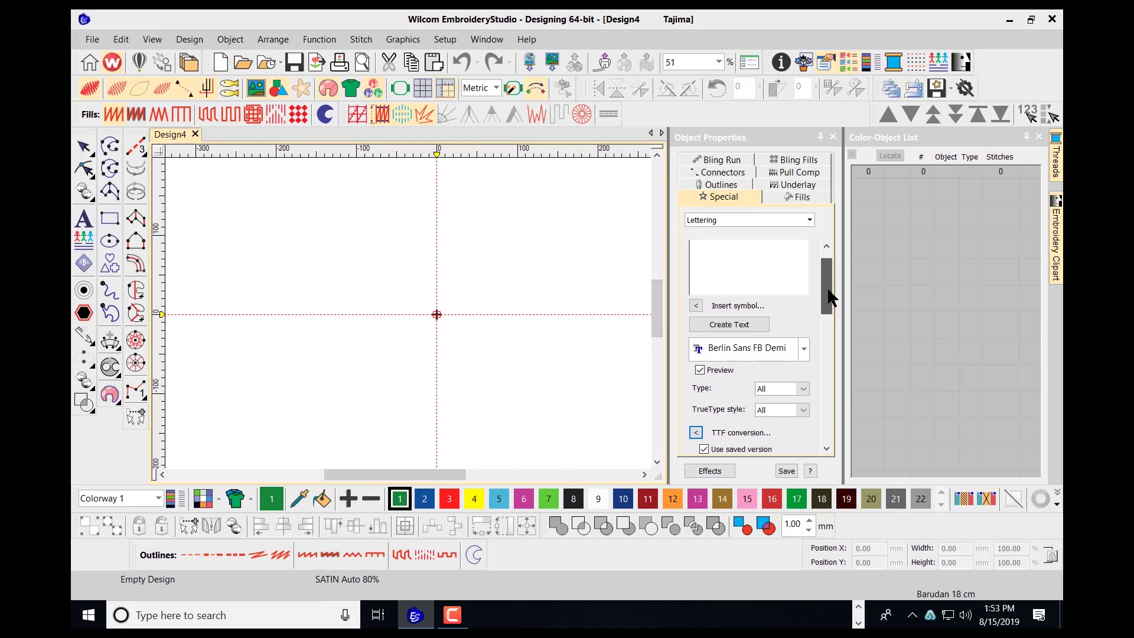
pyautogui.click(729, 324)
pyautogui.click(437, 315)
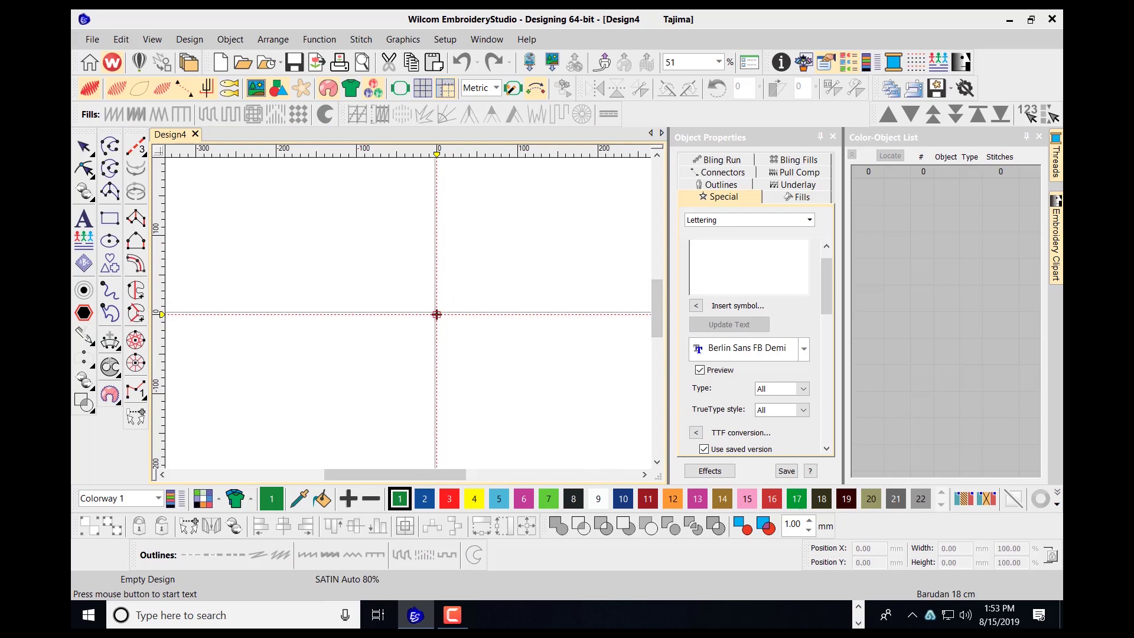
pyautogui.press('Return')
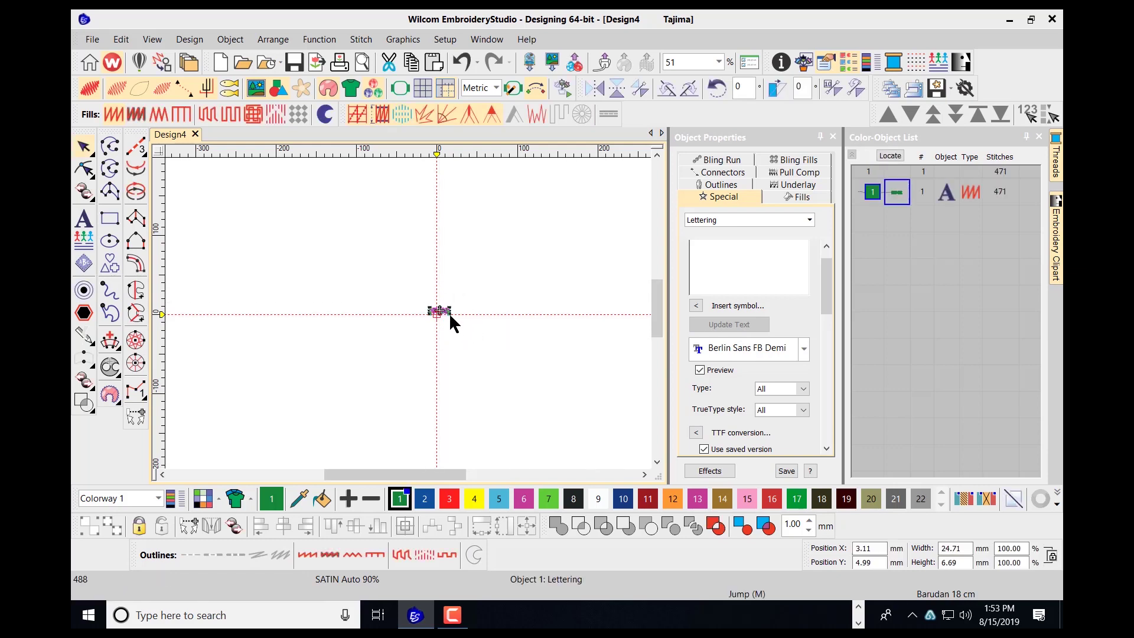
pyautogui.moveTo(449, 311); pyautogui.dragTo(542, 370)
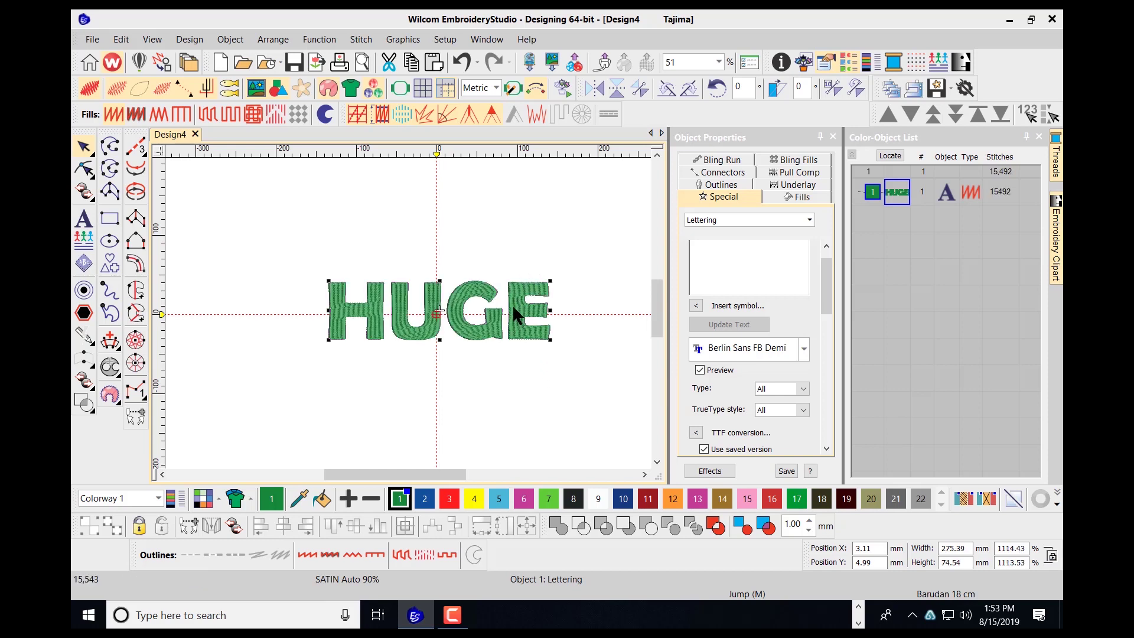
# Switch the measurement units to U.S. and enlarge the HUGE lettering to about 12.05 in wide
pyautogui.scroll(1, 506, 303)
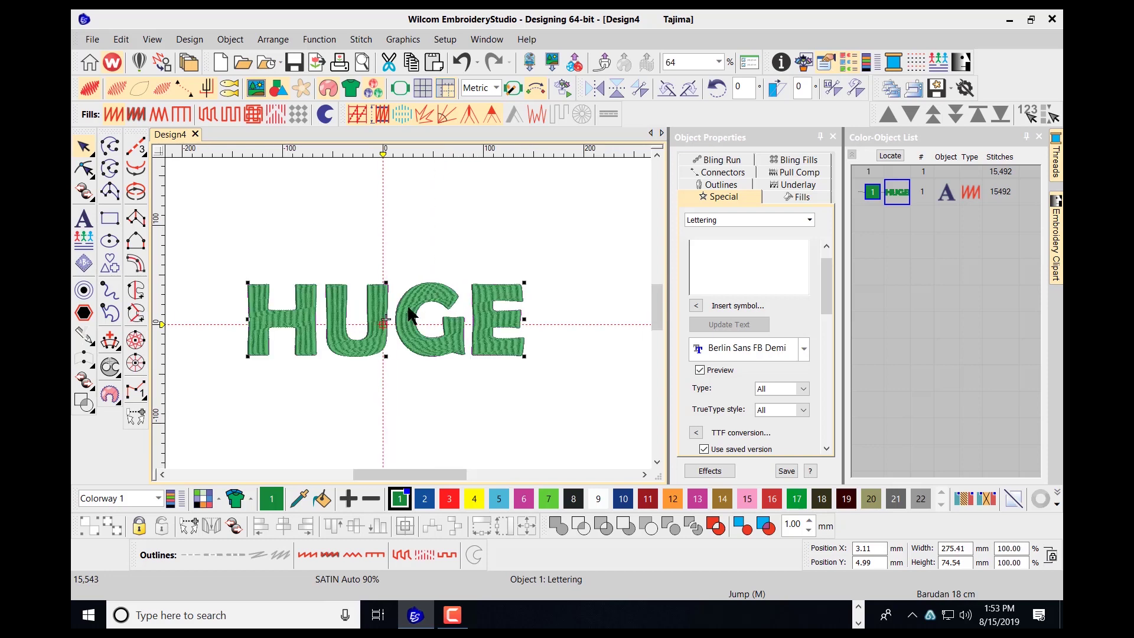
pyautogui.click(479, 111)
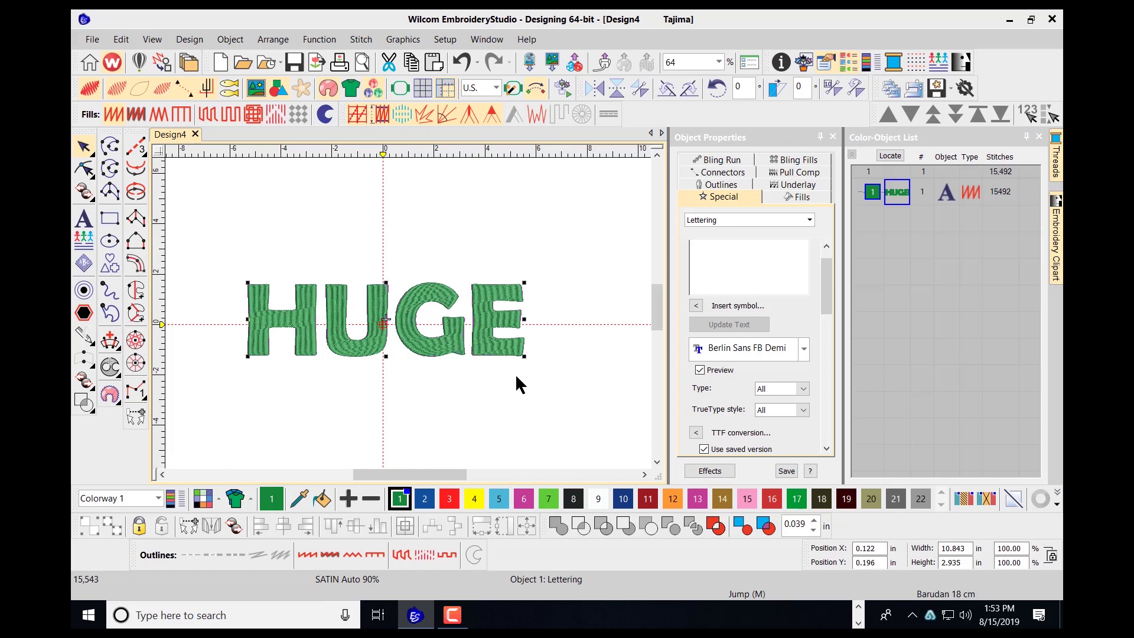
pyautogui.moveTo(524, 358); pyautogui.dragTo(536, 370)
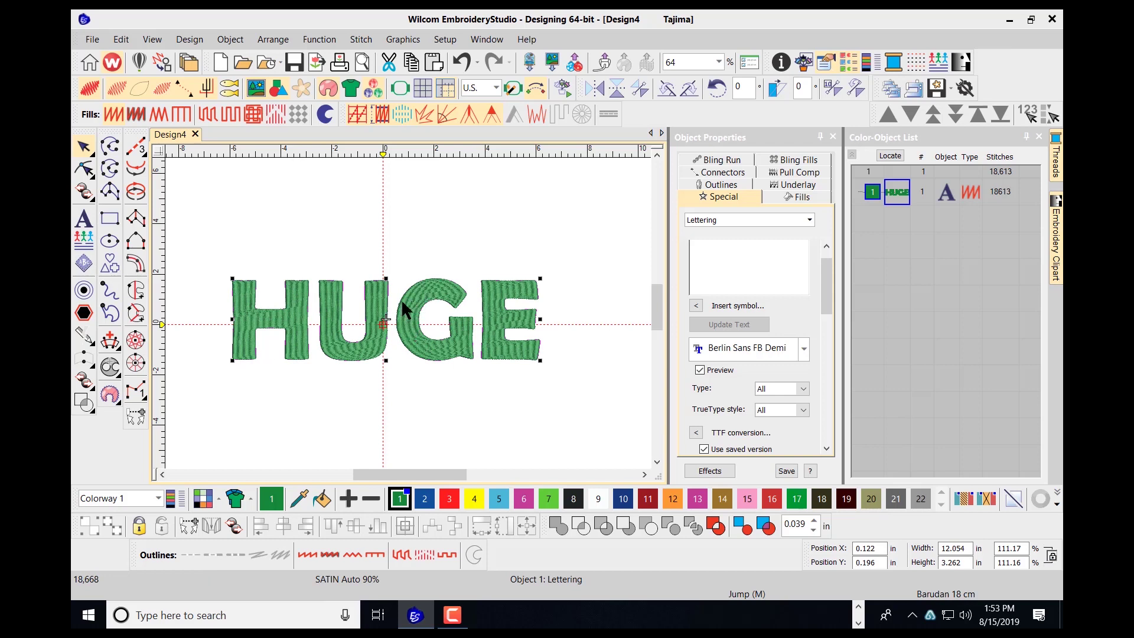
# Change the fill stitch of the HUGE lettering to Tatami and deselect it
pyautogui.click(209, 115)
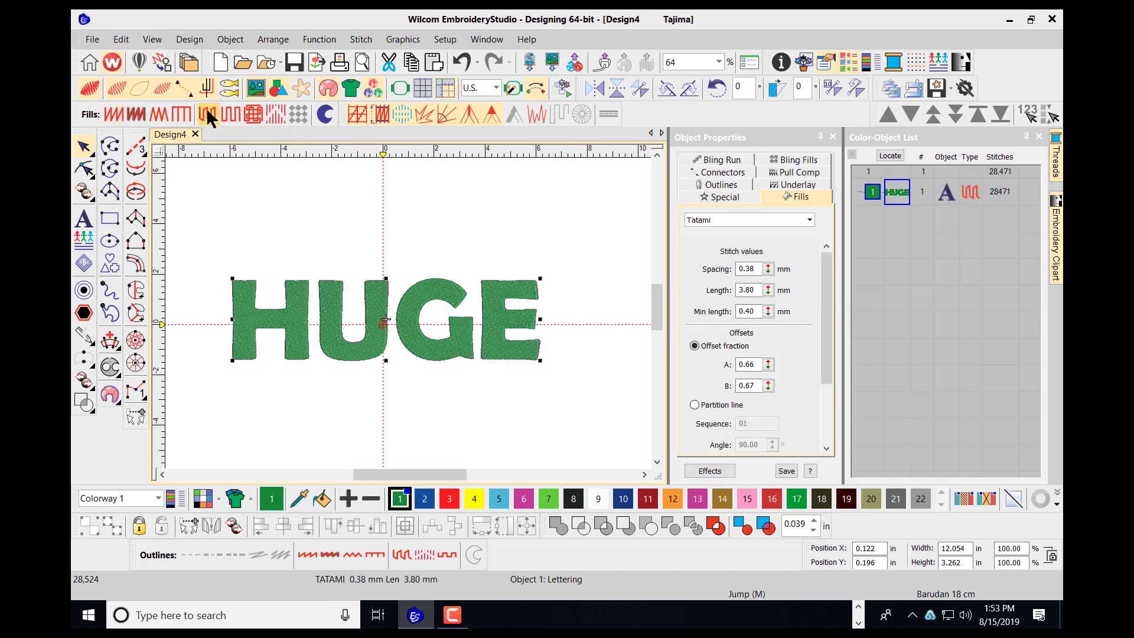
pyautogui.click(305, 209)
pyautogui.scroll(-1, 319, 326)
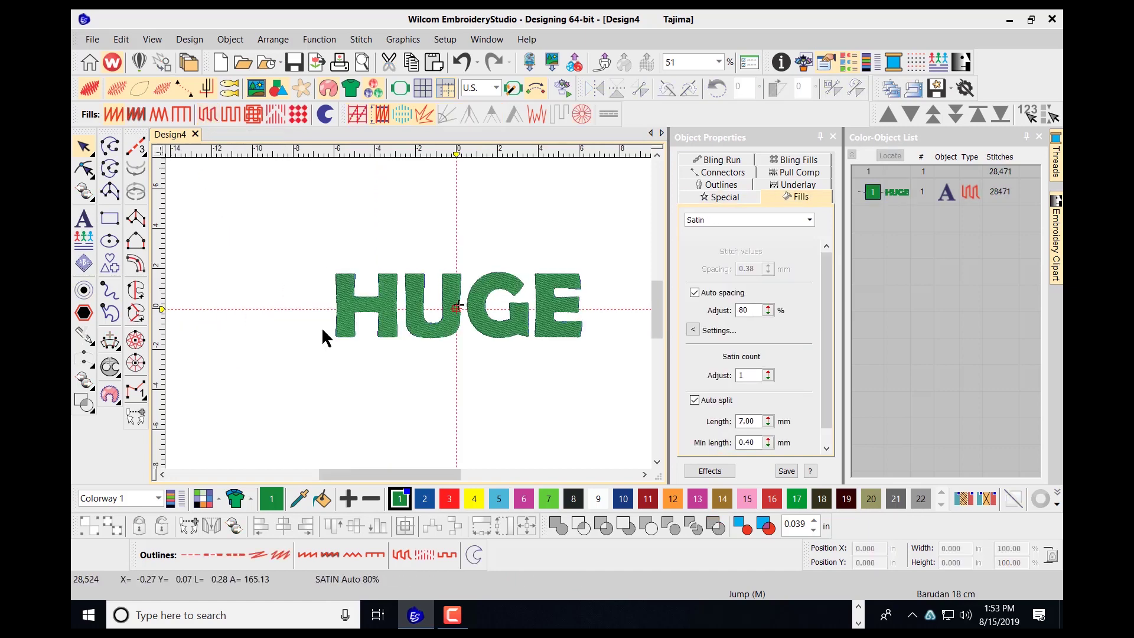
# Break the HUGE lettering apart into separate letter objects
pyautogui.scroll(2, 321, 328)
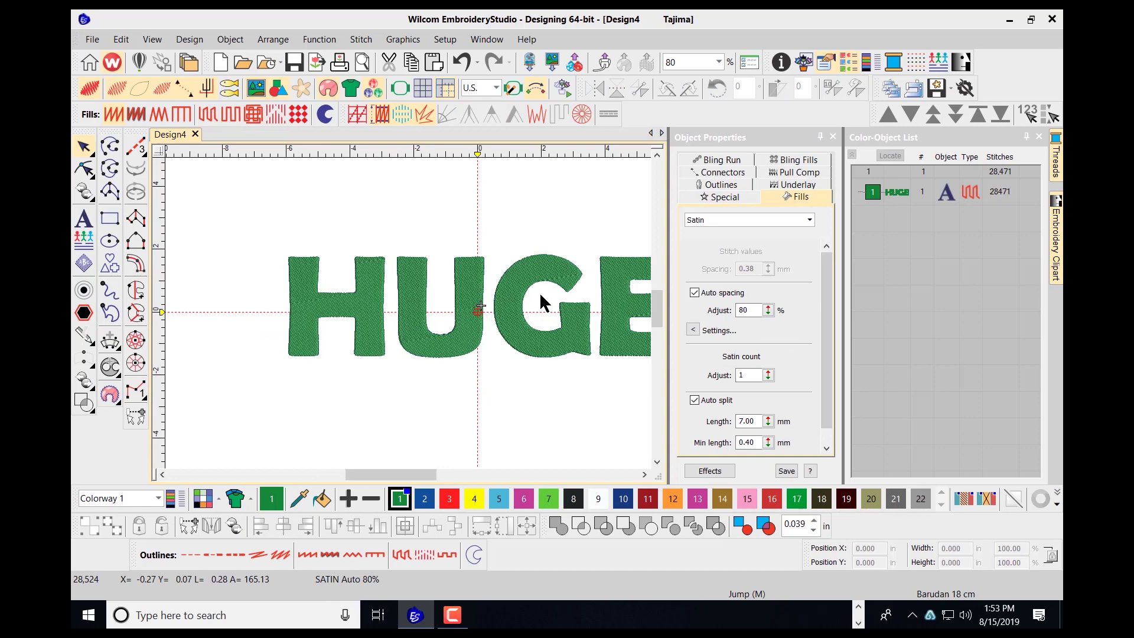
pyautogui.scroll(-1, 540, 292)
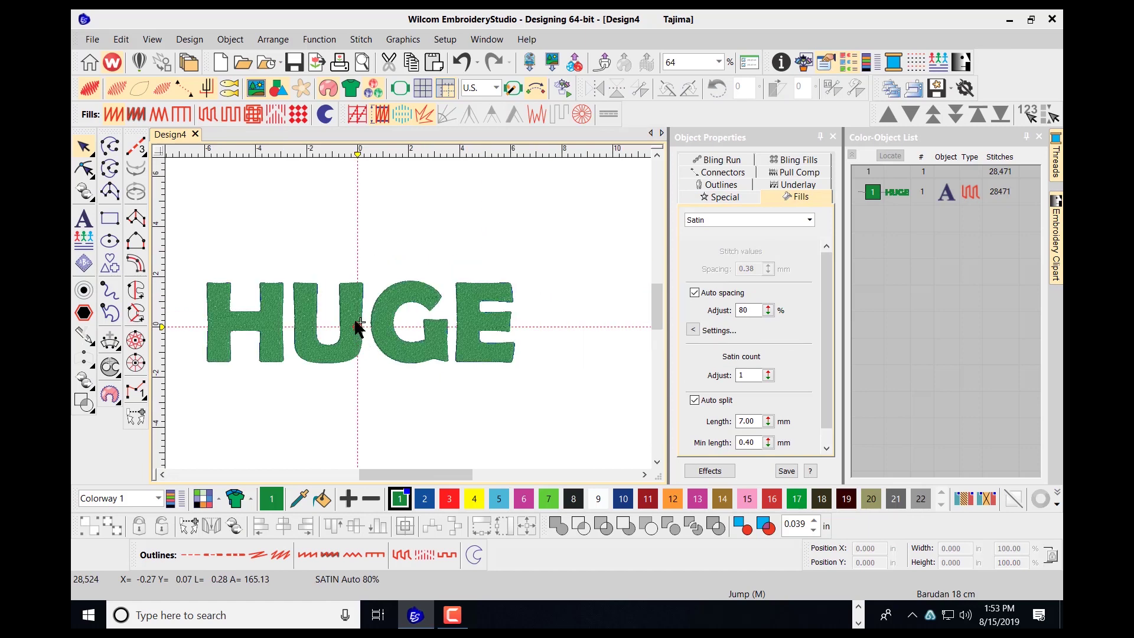
pyautogui.rightClick(350, 289)
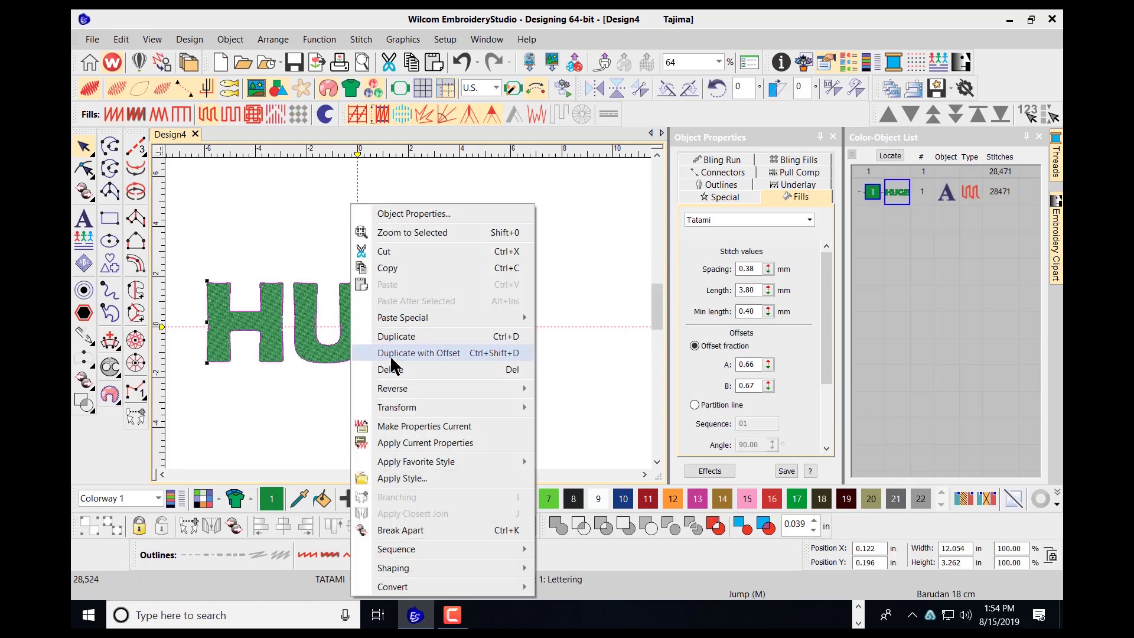
pyautogui.click(393, 529)
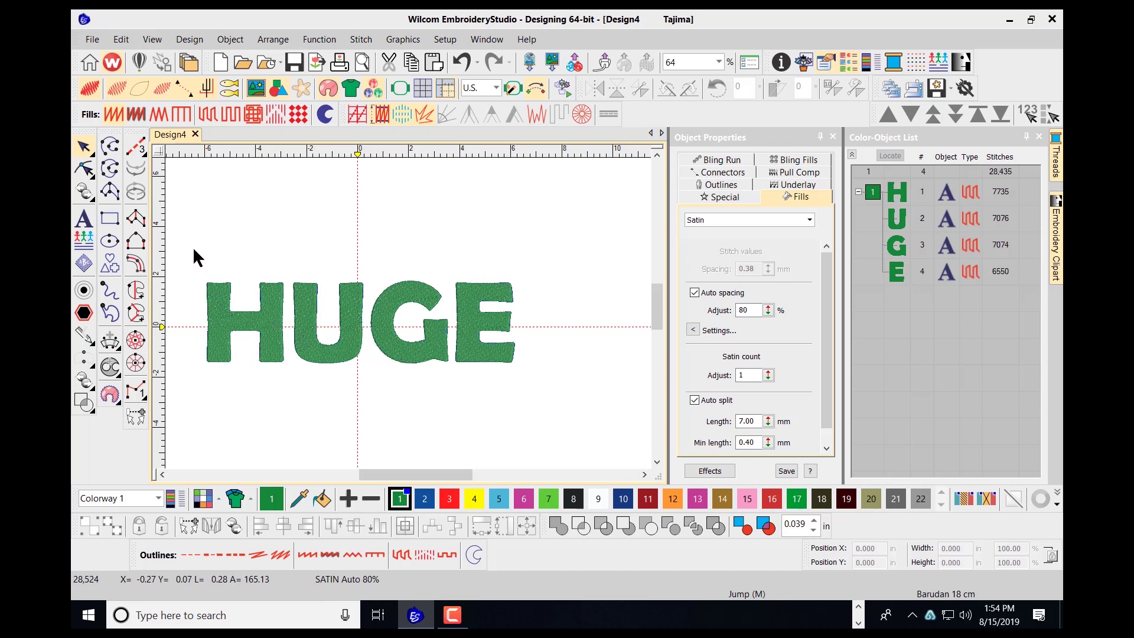
# Generate one Satin Column C offset at 0.000 in spacing around all four letters, with offsets for holes turned off
pyautogui.moveTo(193, 249); pyautogui.dragTo(531, 399)
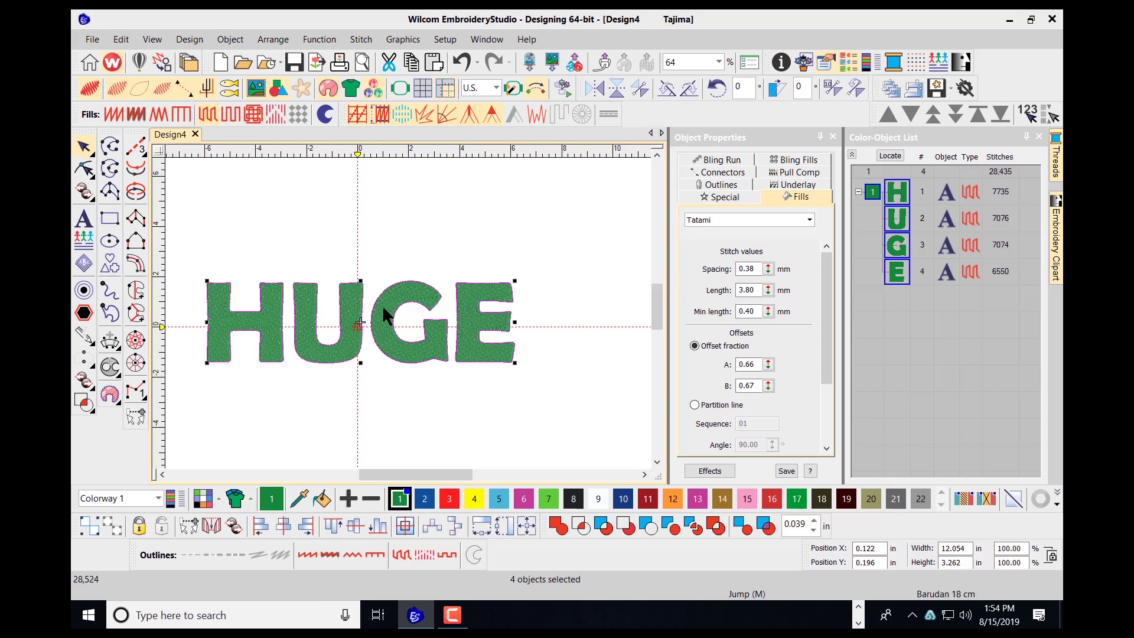
pyautogui.click(83, 291)
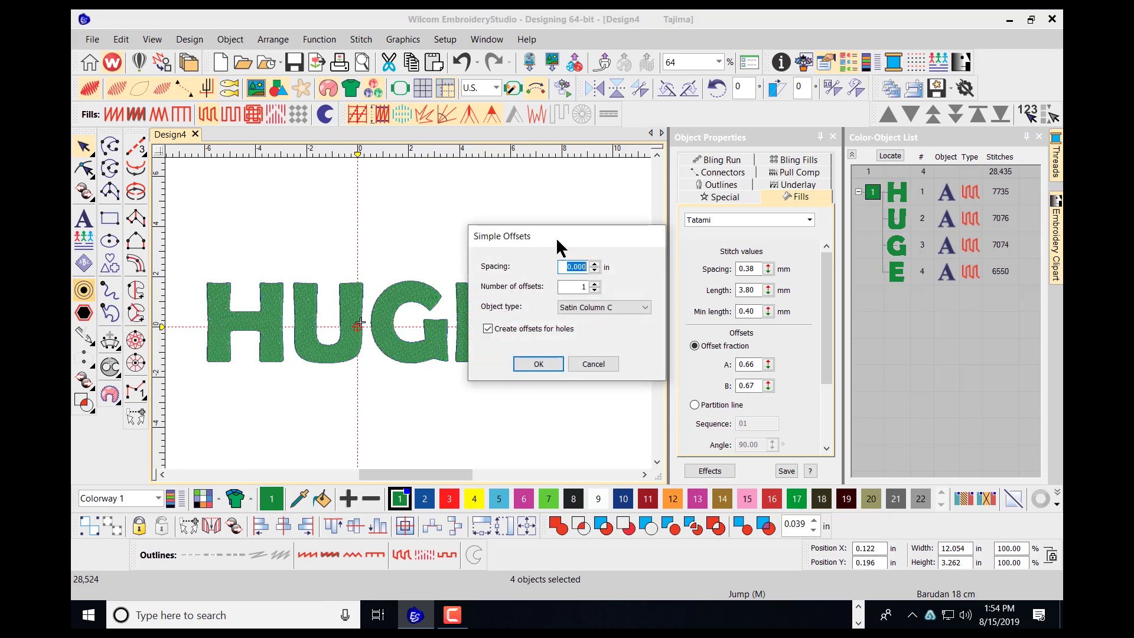
pyautogui.moveTo(555, 245); pyautogui.dragTo(654, 227)
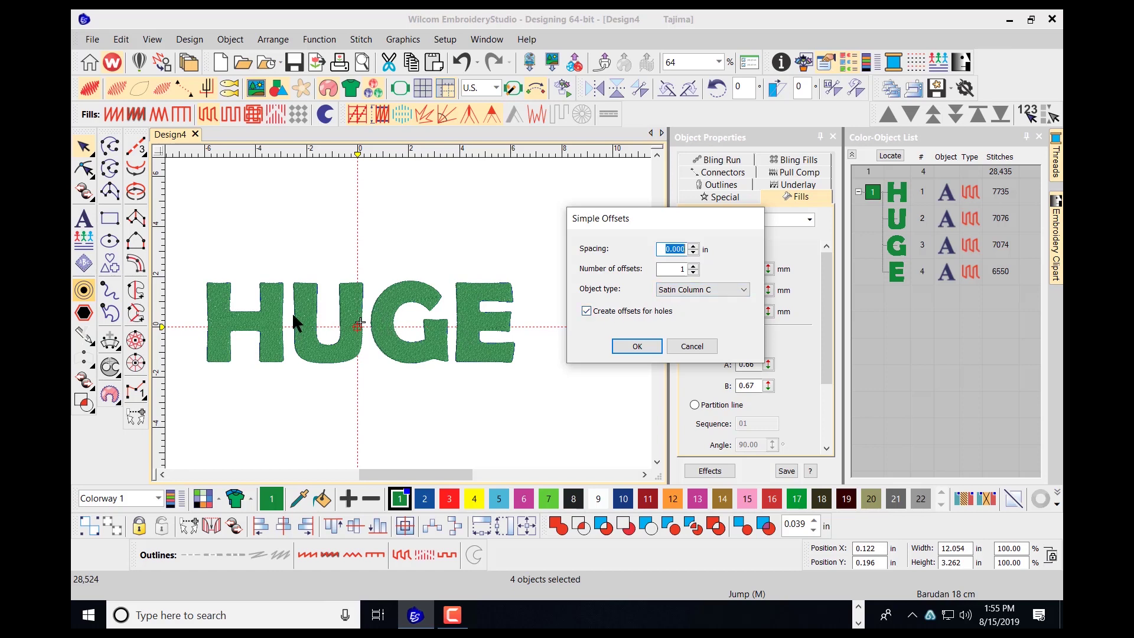
pyautogui.click(587, 313)
pyautogui.click(639, 345)
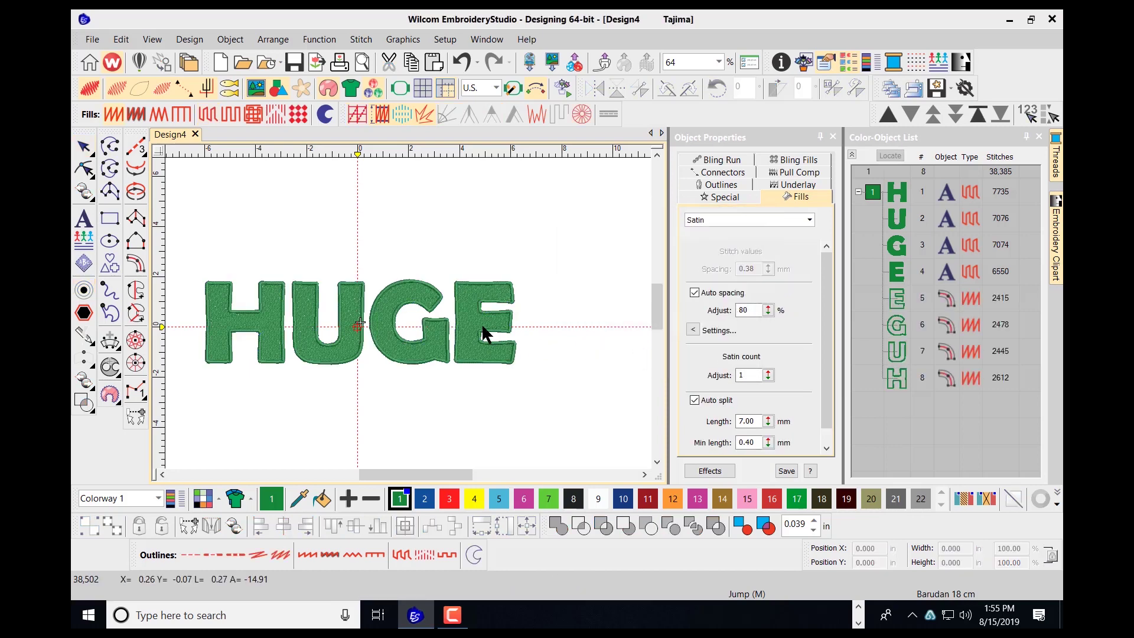
# Show the Column C properties of the four satin outlines and switch the measurement units to Metric
pyautogui.click(83, 146)
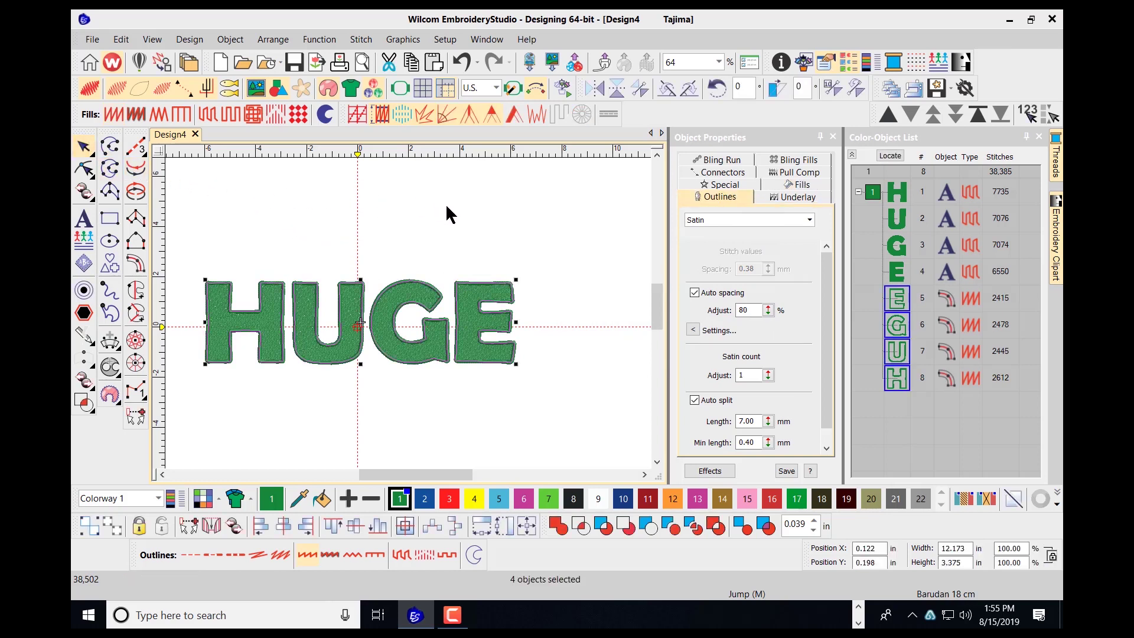
pyautogui.click(730, 185)
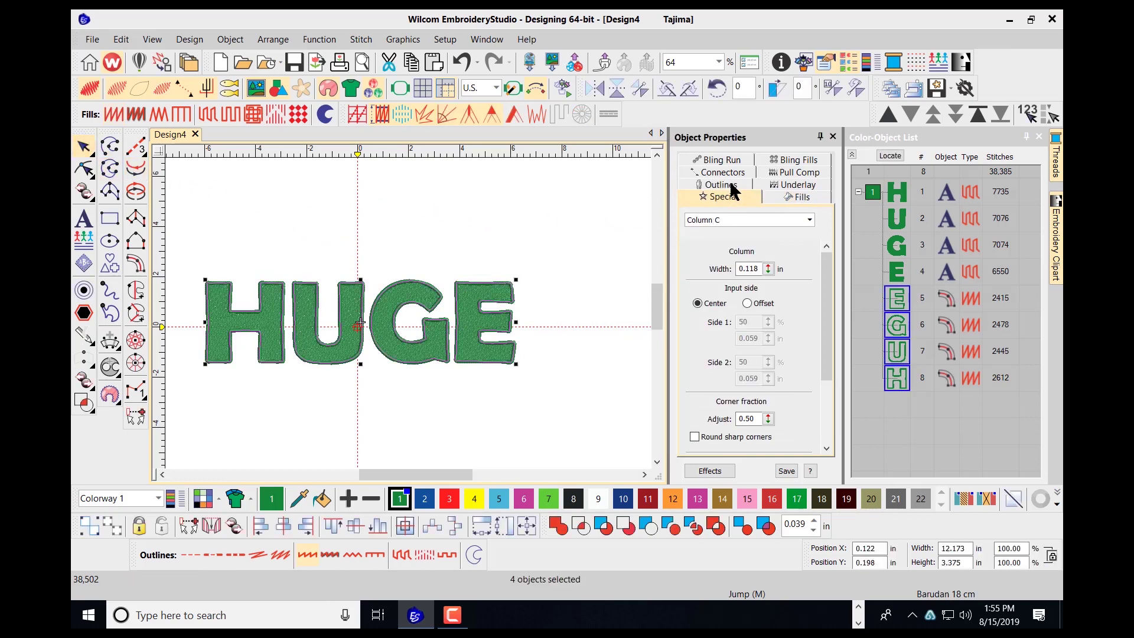
pyautogui.click(496, 88)
pyautogui.click(484, 101)
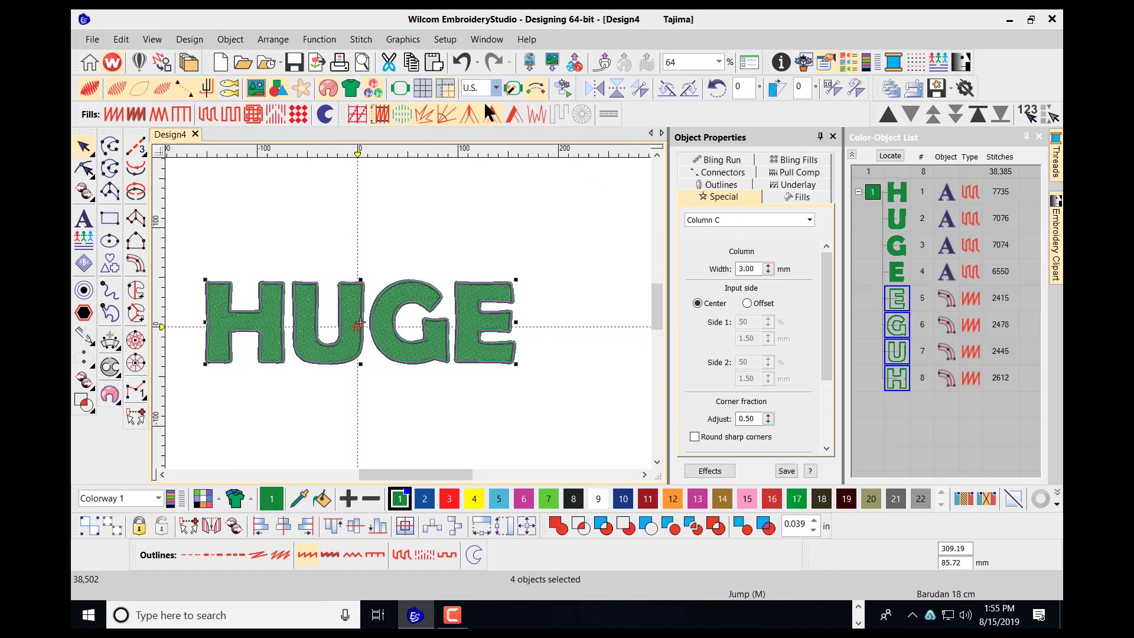
# Set the four satin outlines' column width to 4.50 mm, recolor them with palette color 19 and deselect them
pyautogui.click(751, 271)
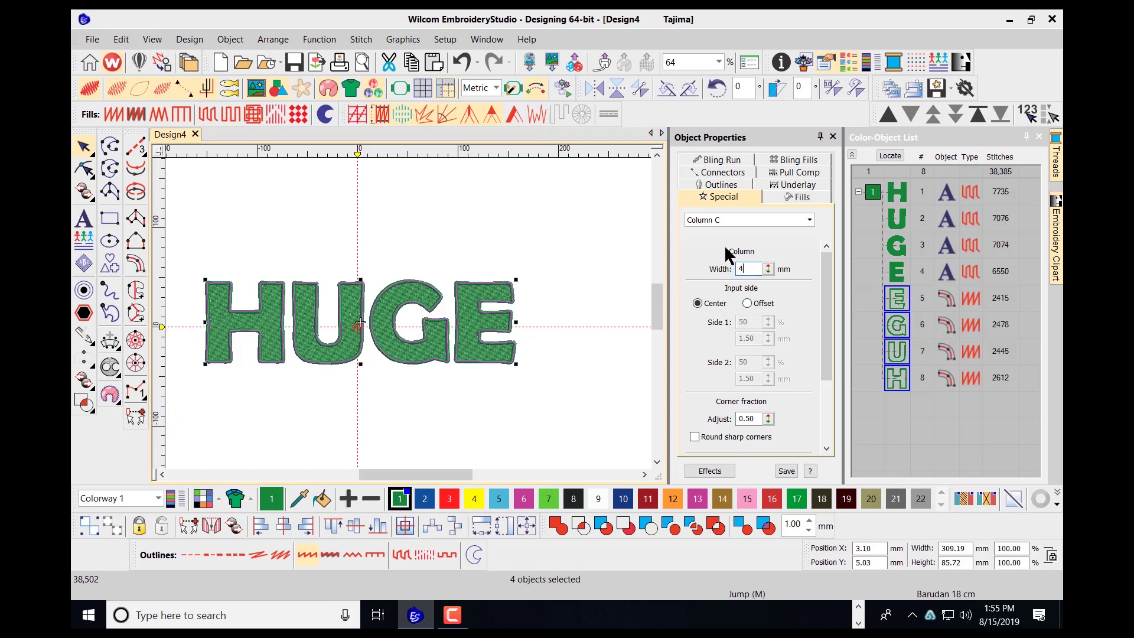
pyautogui.press('Return')
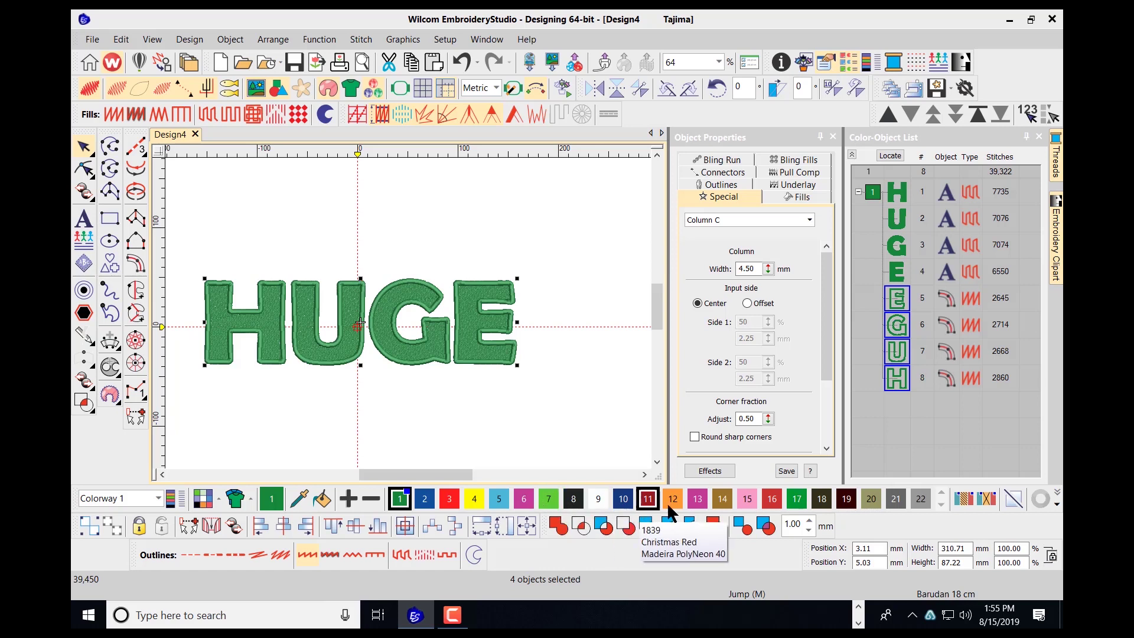
pyautogui.click(845, 500)
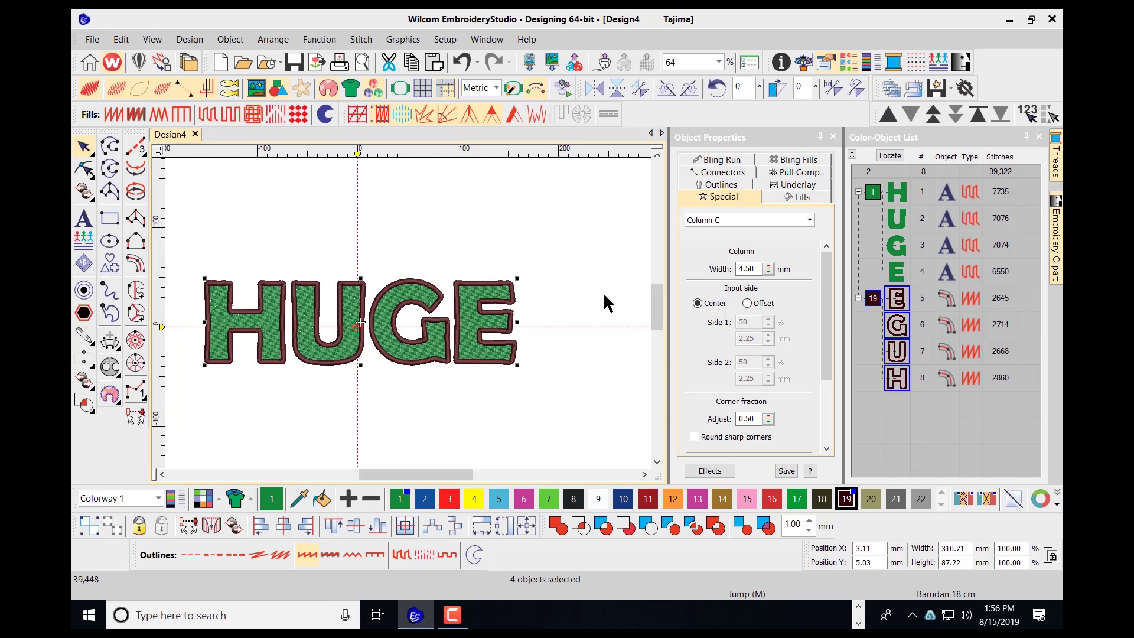
pyautogui.press('Escape')
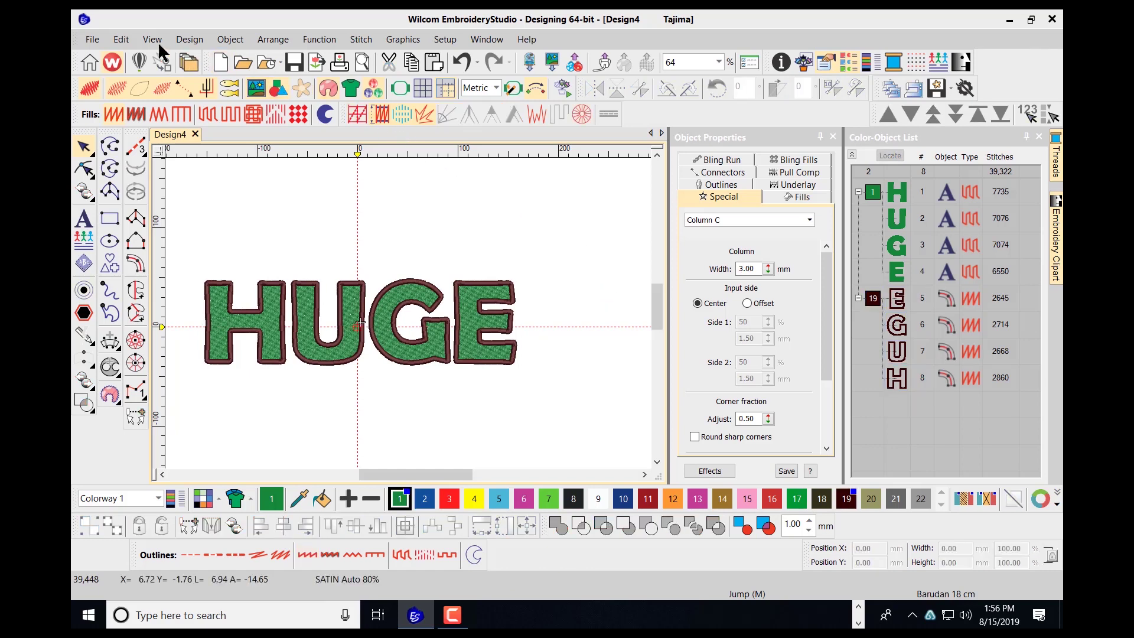
# Save the design to the Desktop under the file name HUGE as a Wilcom All-in-One Design (EMB)
pyautogui.click(90, 41)
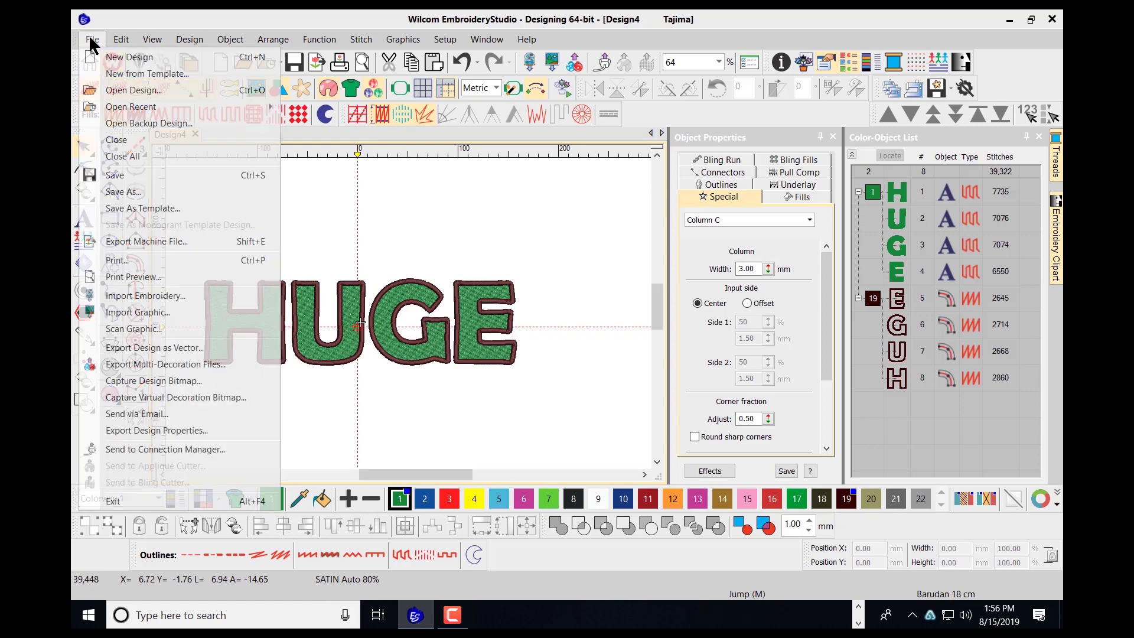
pyautogui.click(121, 192)
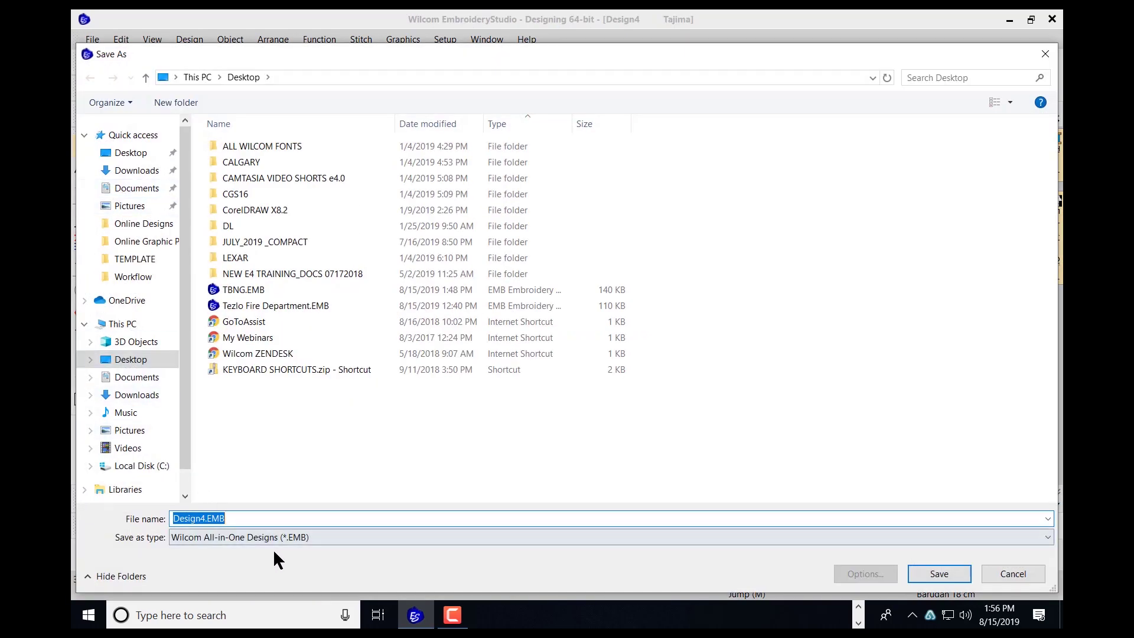
pyautogui.write('HUGE')
pyautogui.click(938, 573)
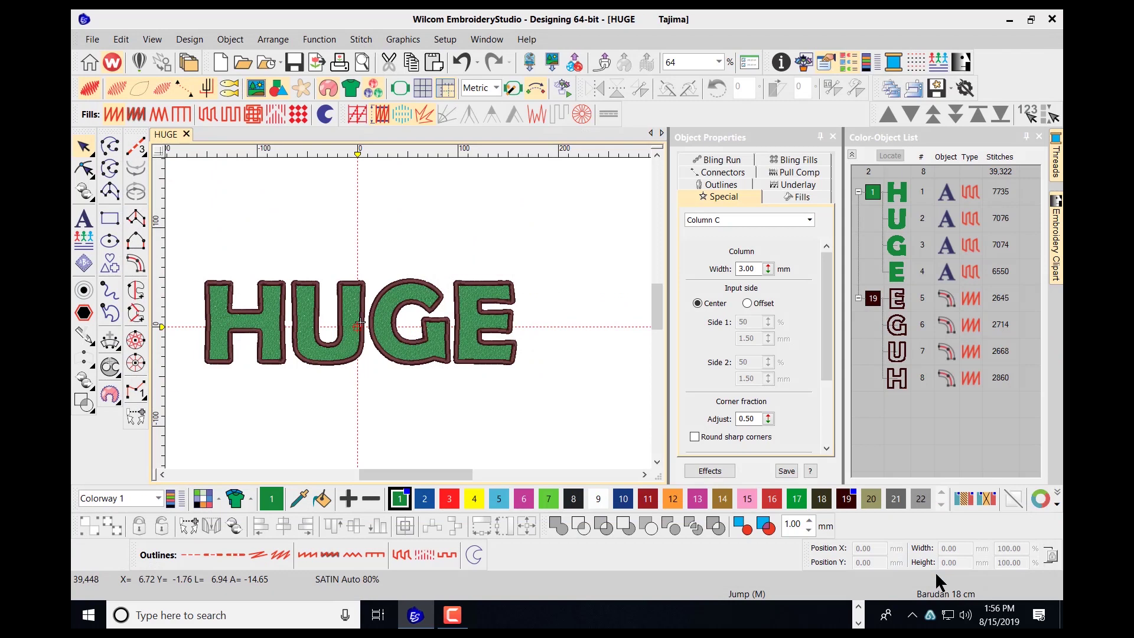
# Hide the four color 19 satin outlines so only the green letter fills are shown
pyautogui.click(873, 298)
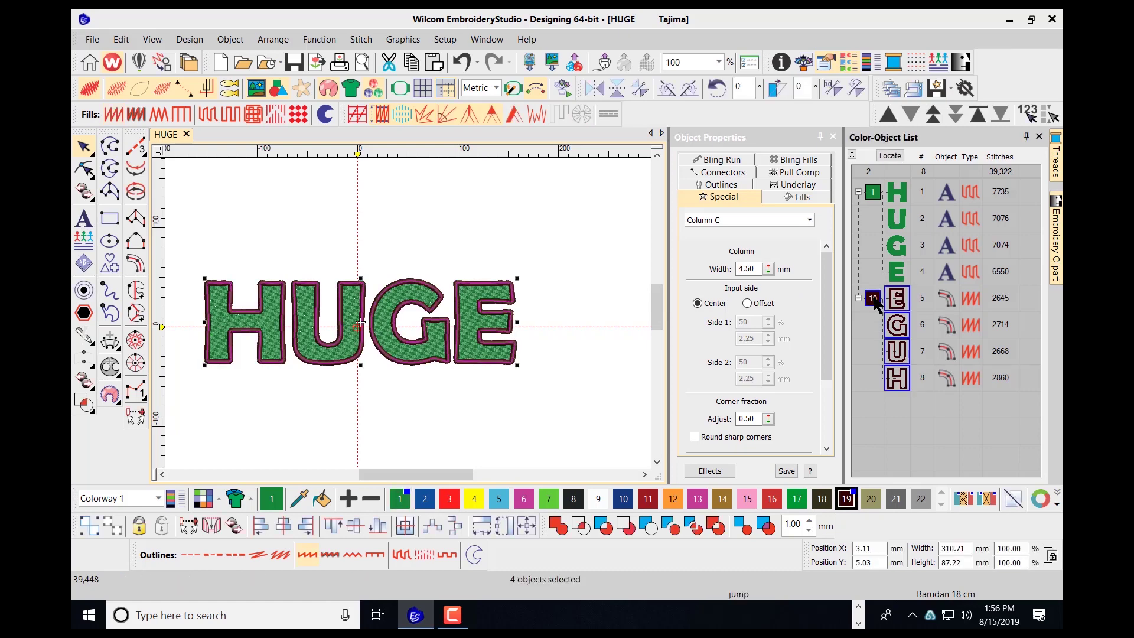
pyautogui.rightClick(874, 302)
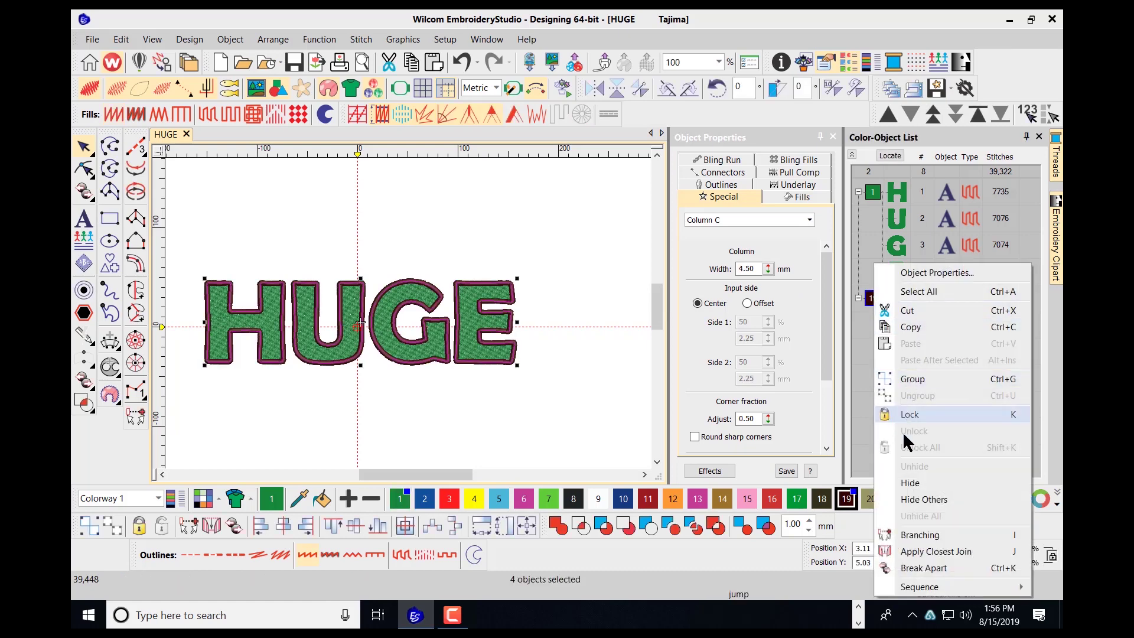
pyautogui.click(903, 485)
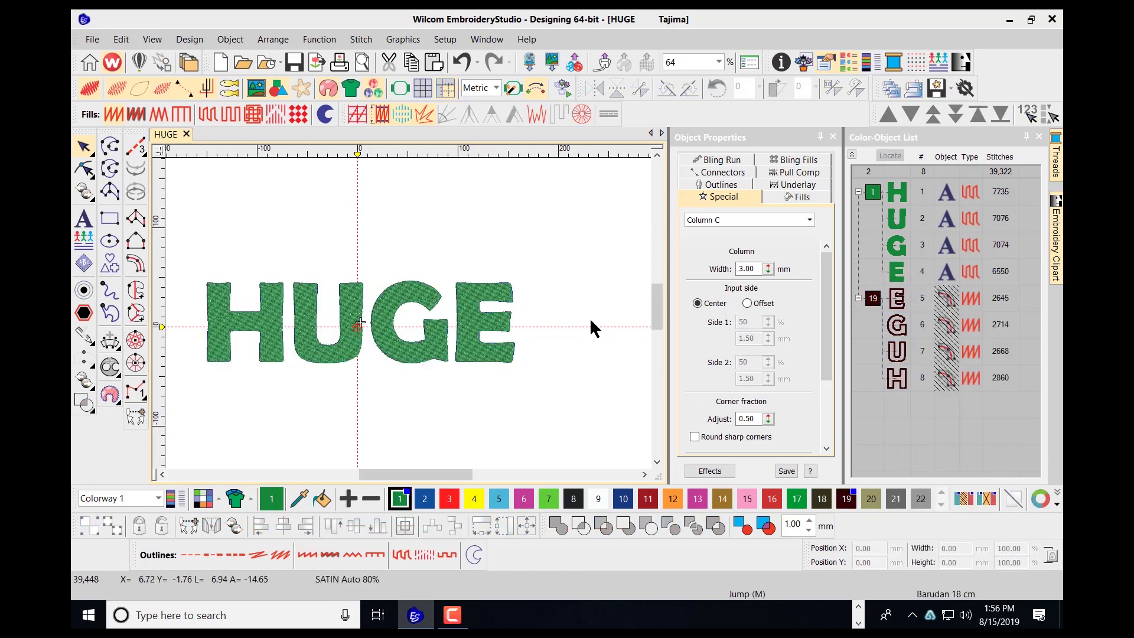
# Slice all four green letters with the Knife tool along a four-point path crossing them twice near mid-height, and deselect the pieces
pyautogui.moveTo(197, 247); pyautogui.dragTo(560, 394)
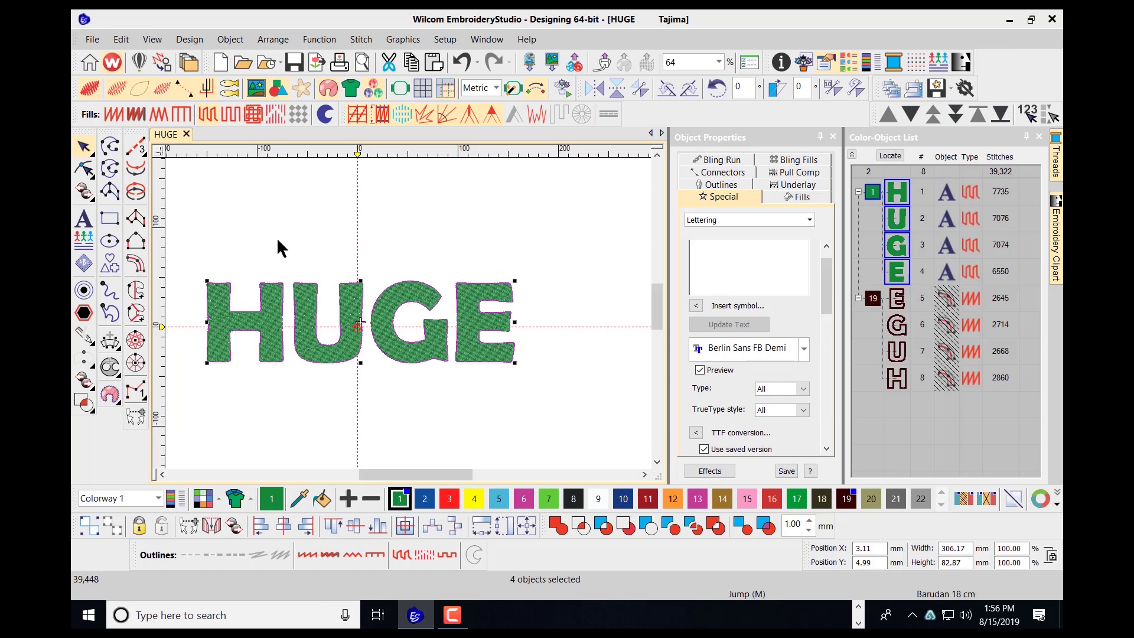
pyautogui.click(92, 198)
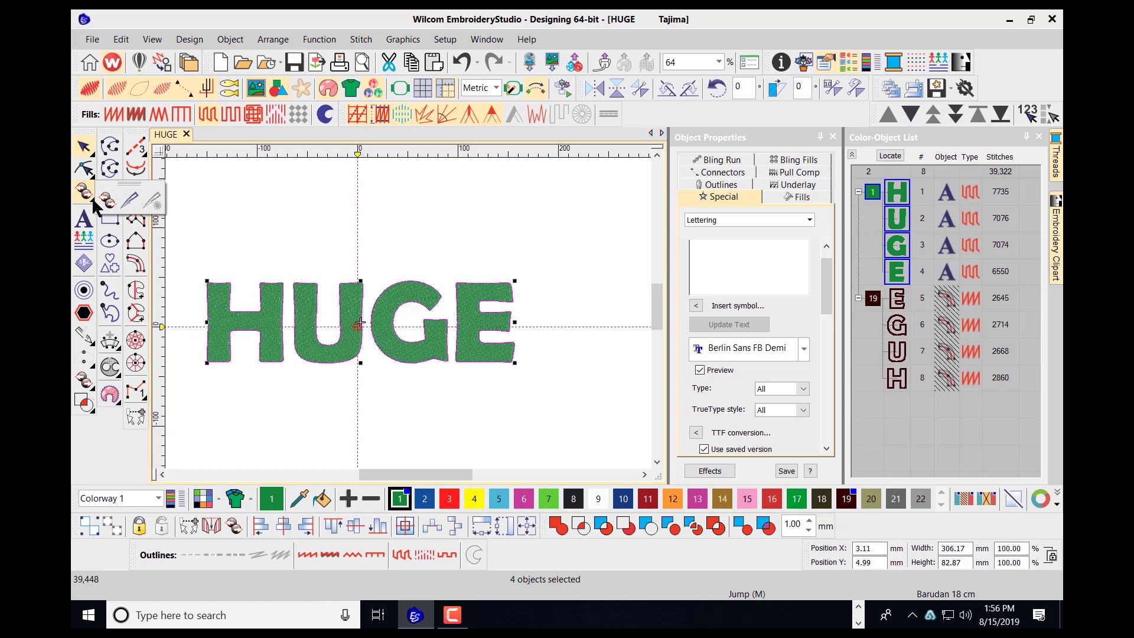
pyautogui.click(128, 196)
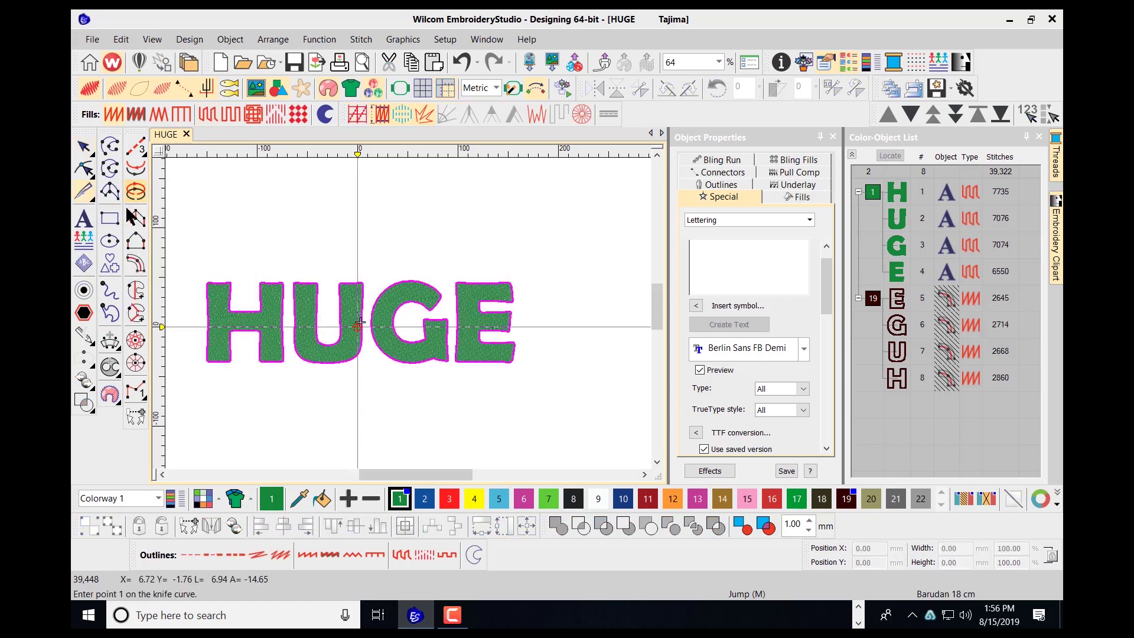
pyautogui.click(196, 313)
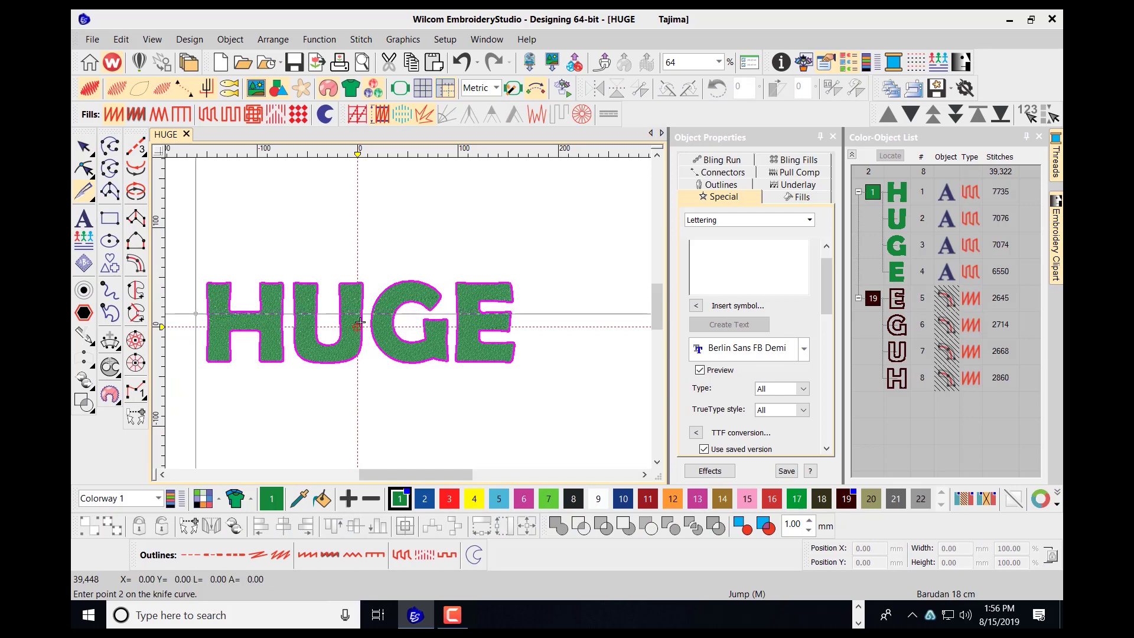
pyautogui.click(531, 314)
pyautogui.click(525, 331)
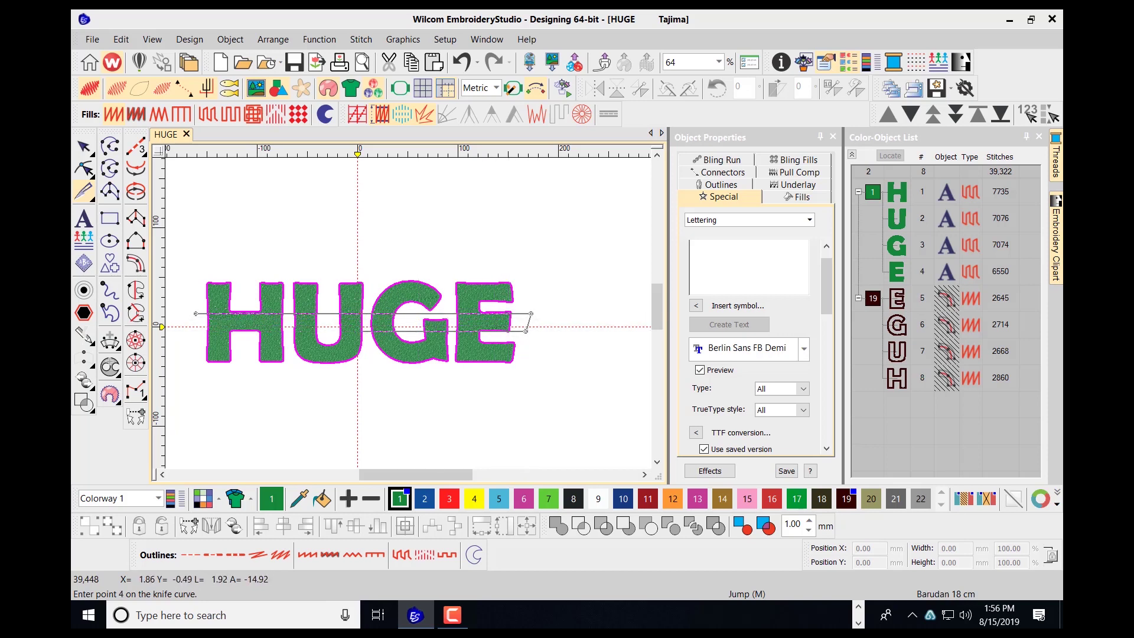
pyautogui.click(190, 331)
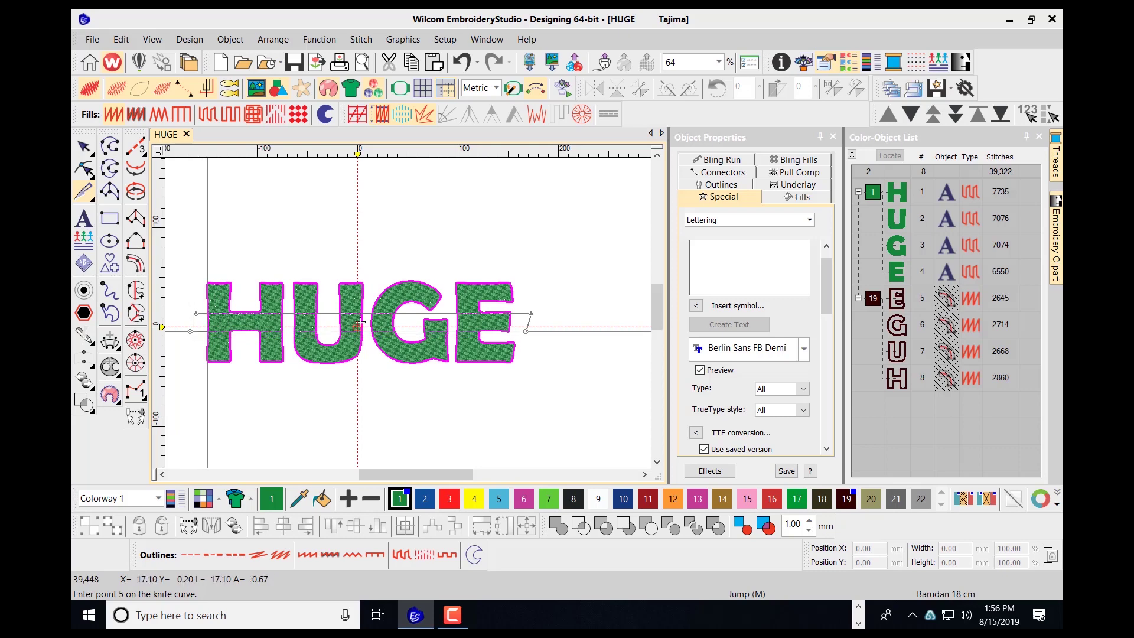
pyautogui.press('Return')
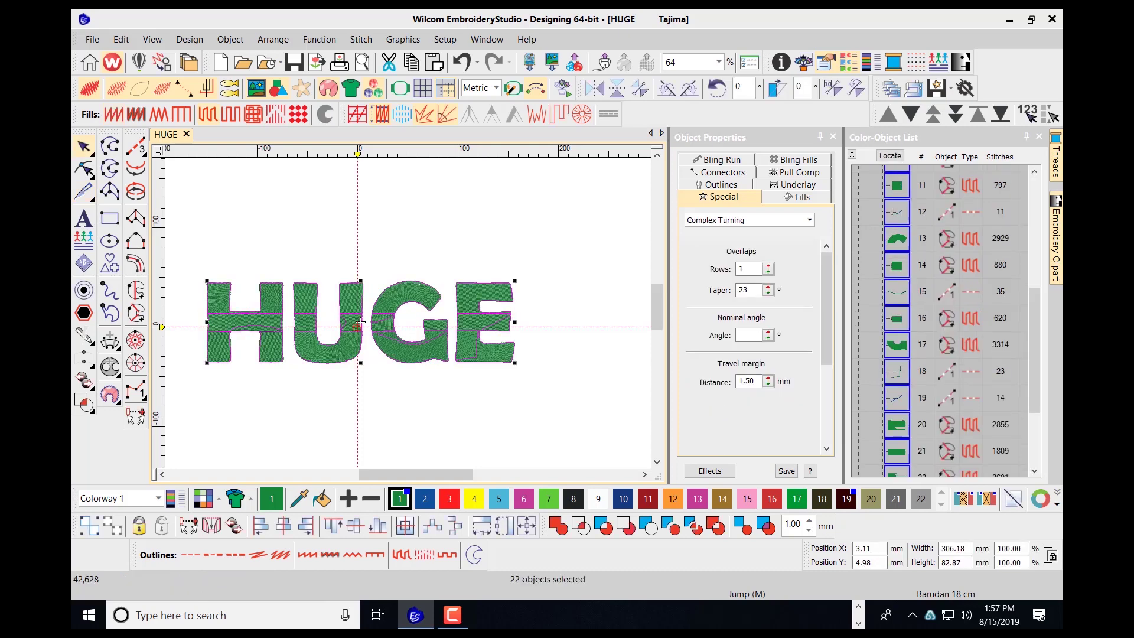
pyautogui.click(413, 231)
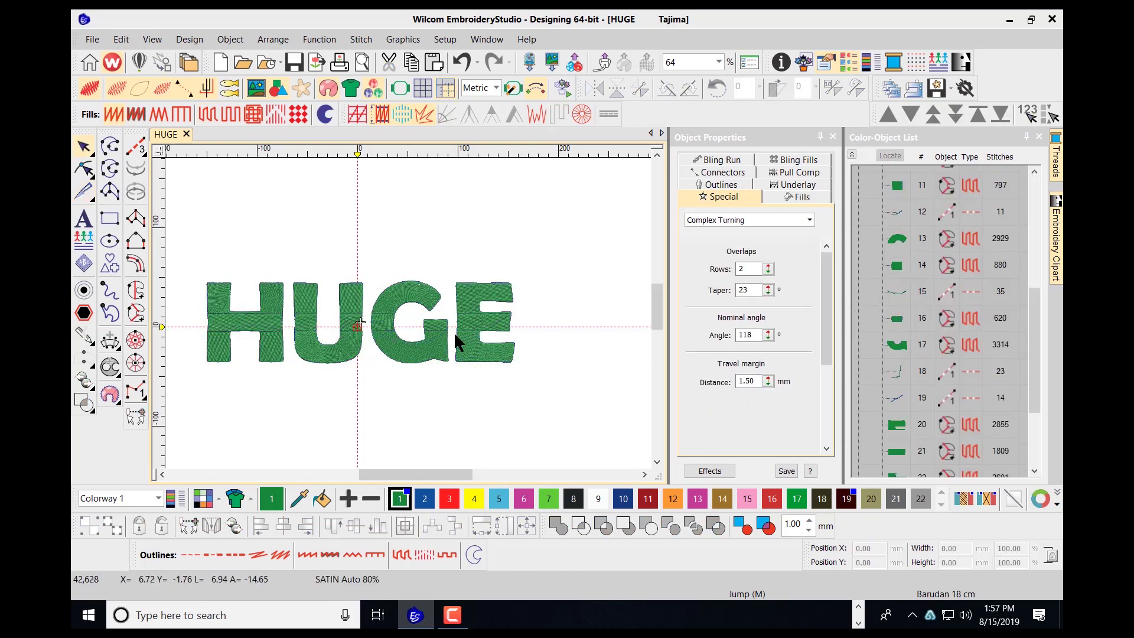
# Unhide the four color 19 satin outlines and cut them out of the design
pyautogui.scroll(3, 399, 322)
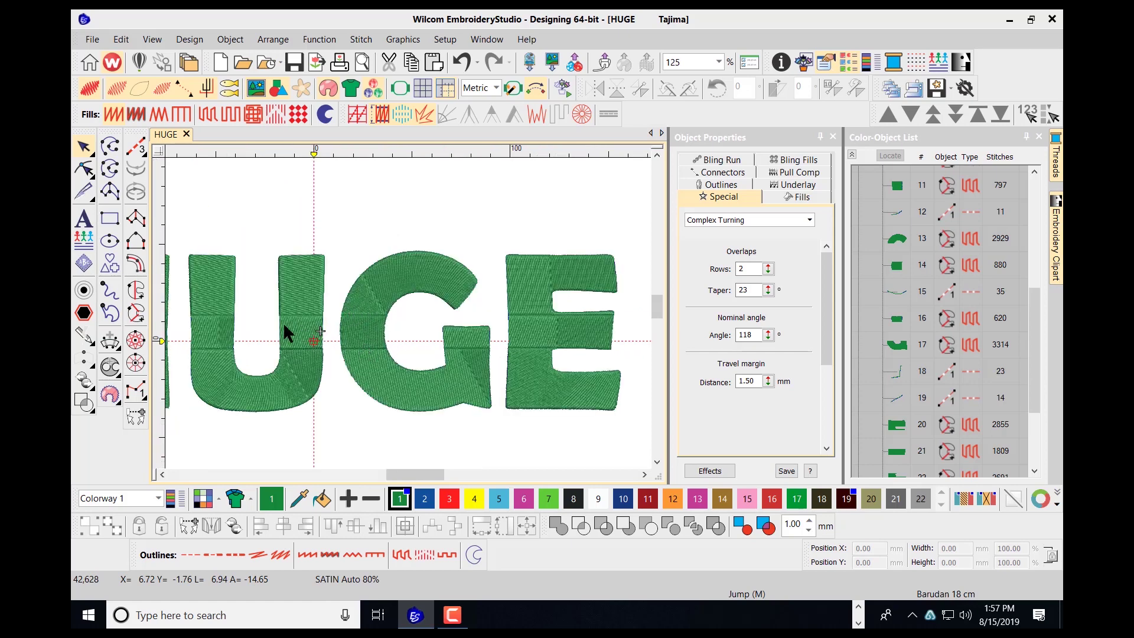
pyautogui.scroll(-1, 282, 322)
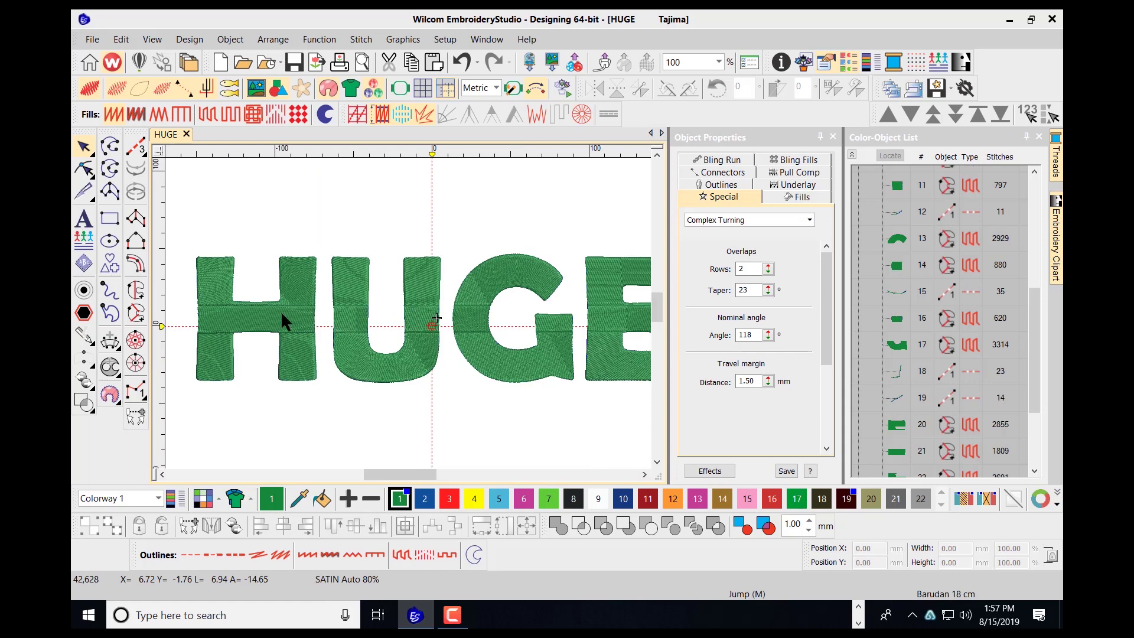
pyautogui.scroll(3, 282, 314)
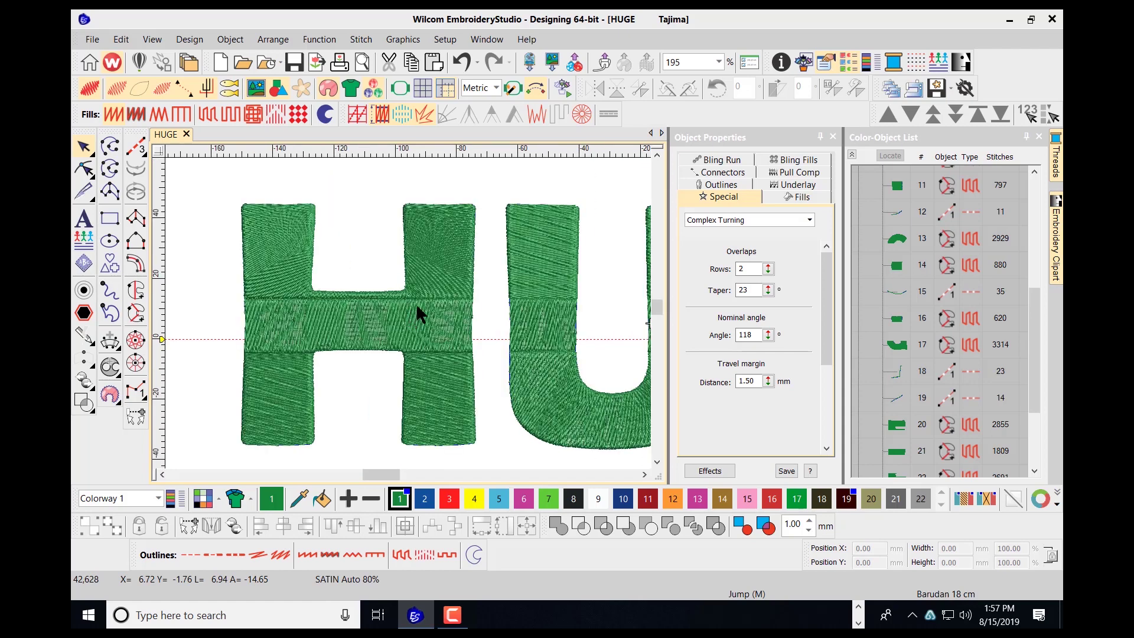
pyautogui.scroll(-1, 522, 314)
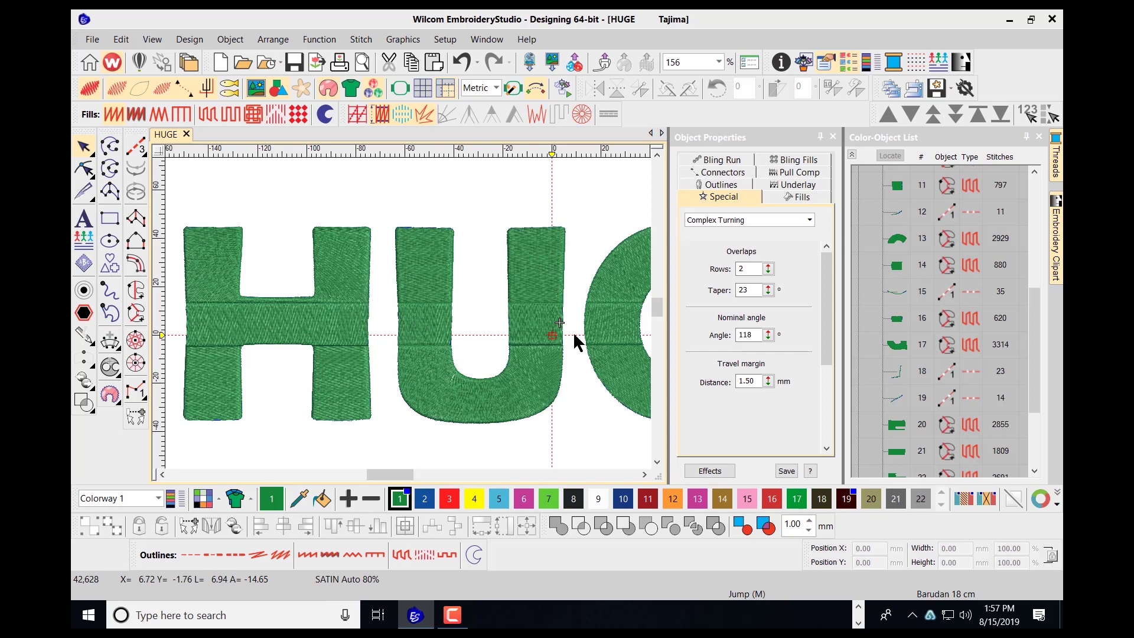
pyautogui.scroll(-2, 551, 334)
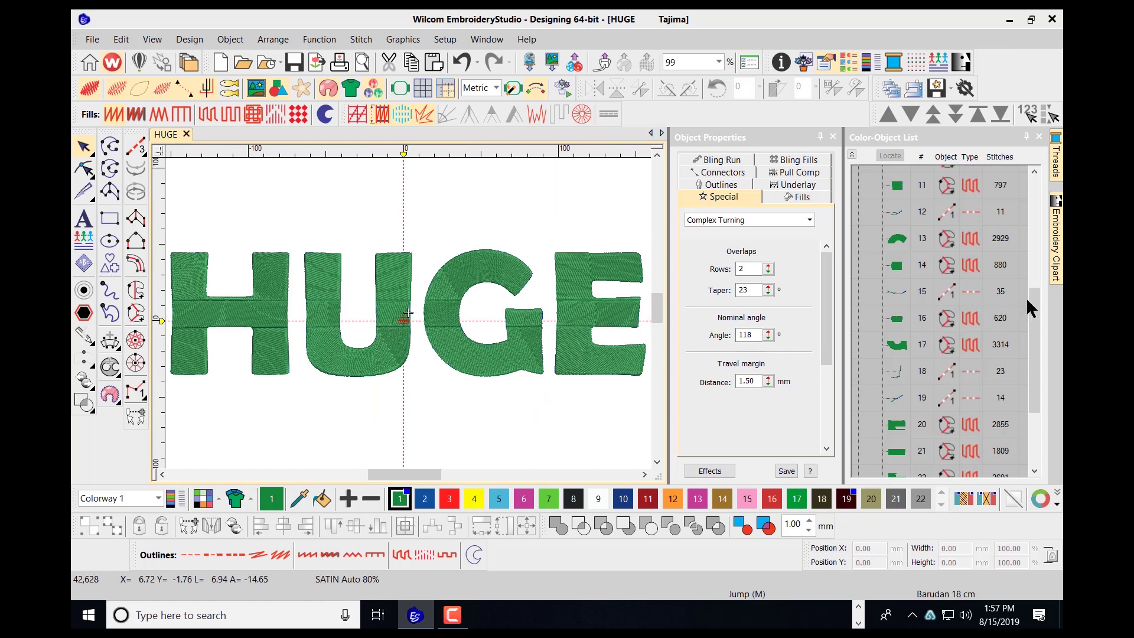
pyautogui.moveTo(1033, 304); pyautogui.dragTo(1034, 354)
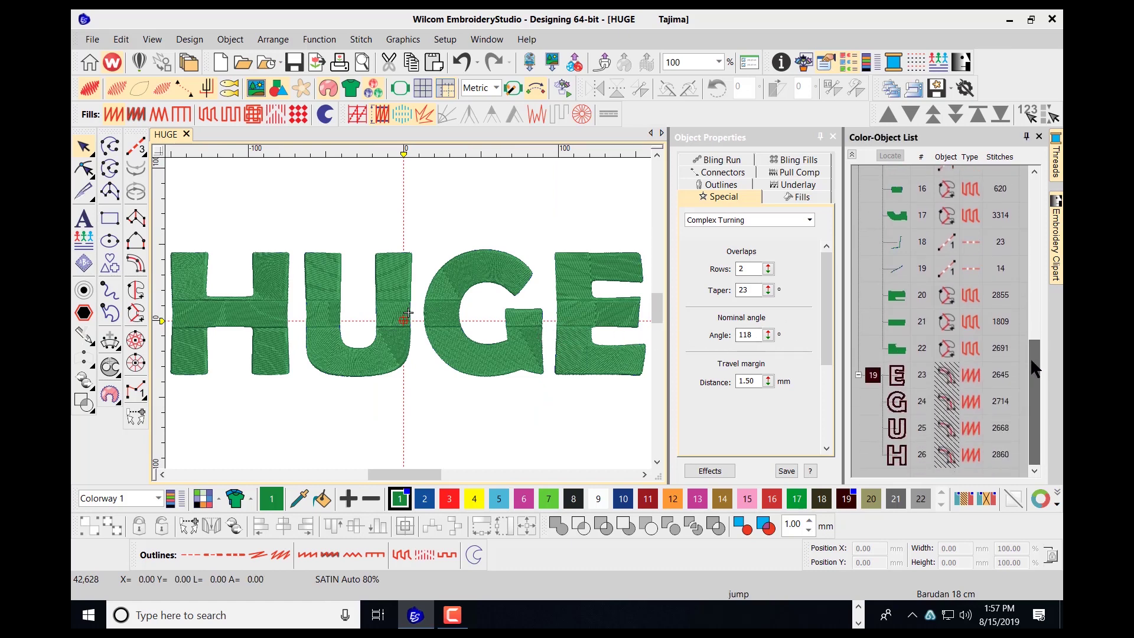
pyautogui.rightClick(873, 377)
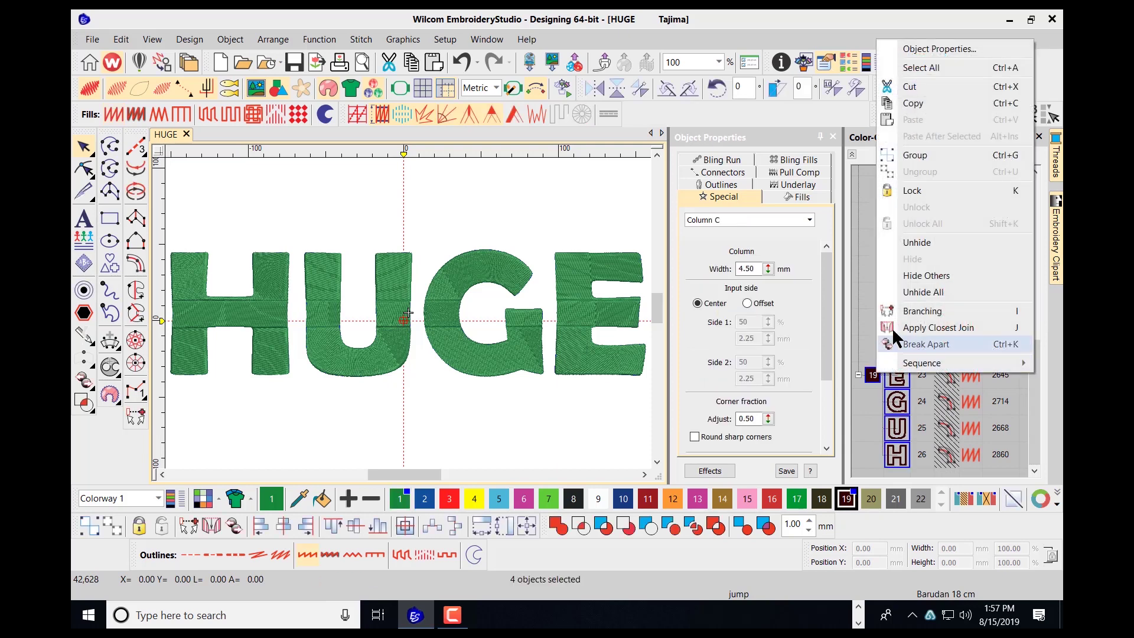
pyautogui.click(916, 240)
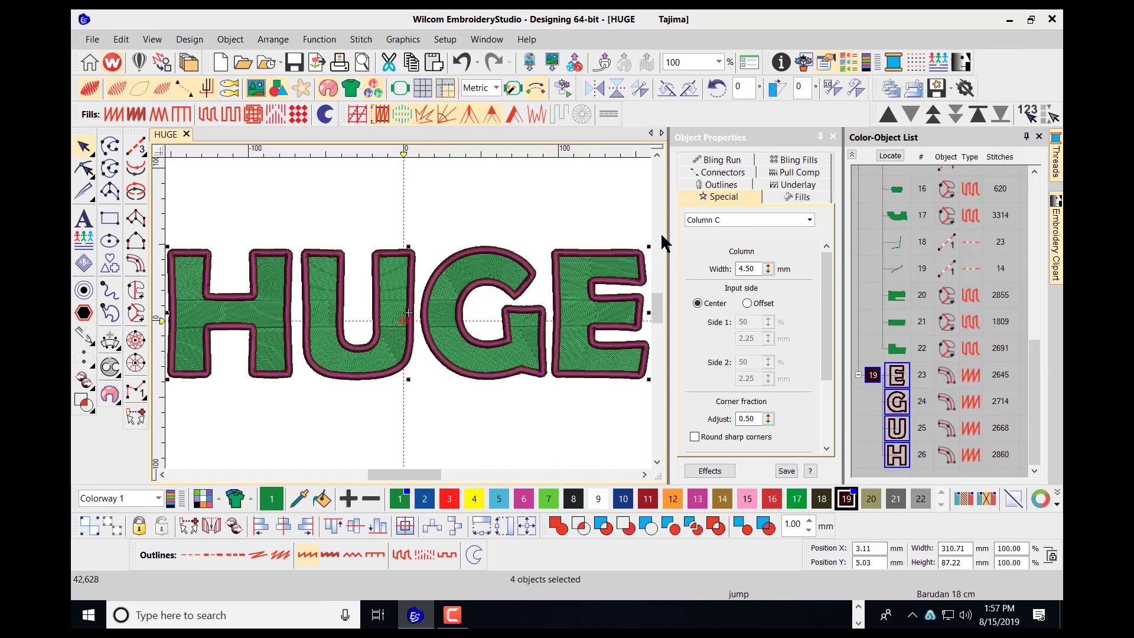
pyautogui.click(576, 213)
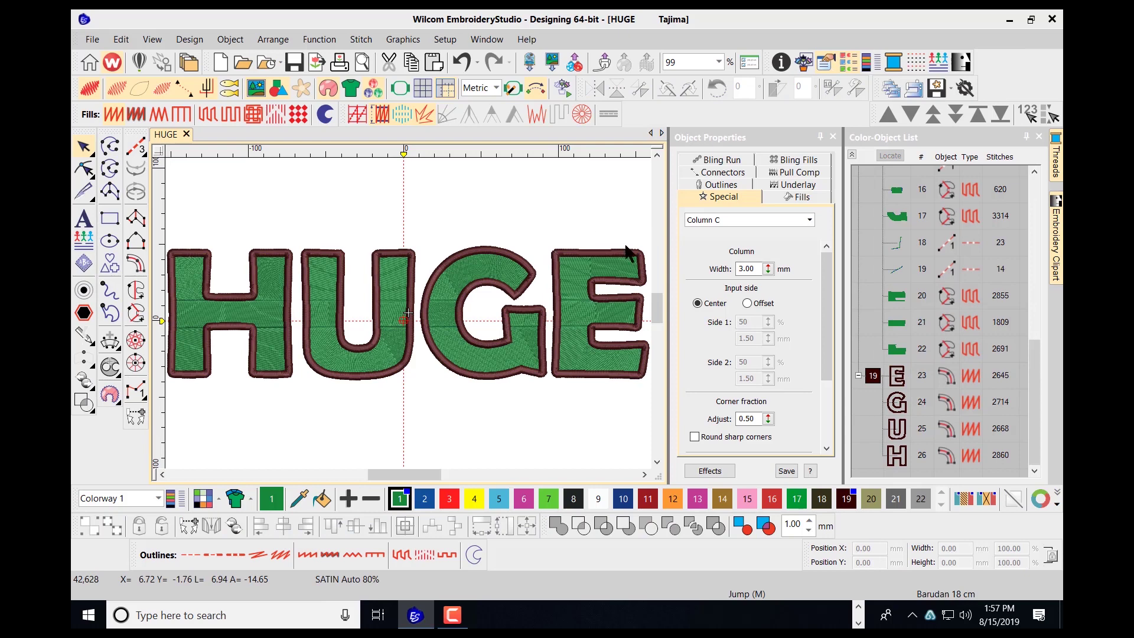
pyautogui.click(873, 377)
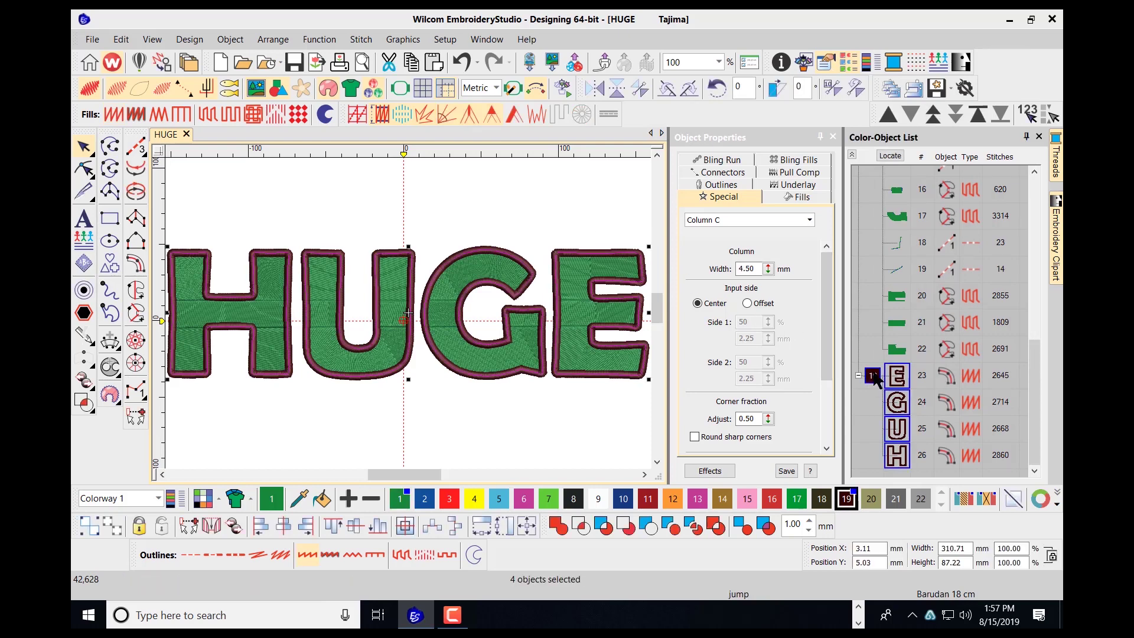
pyautogui.click(388, 58)
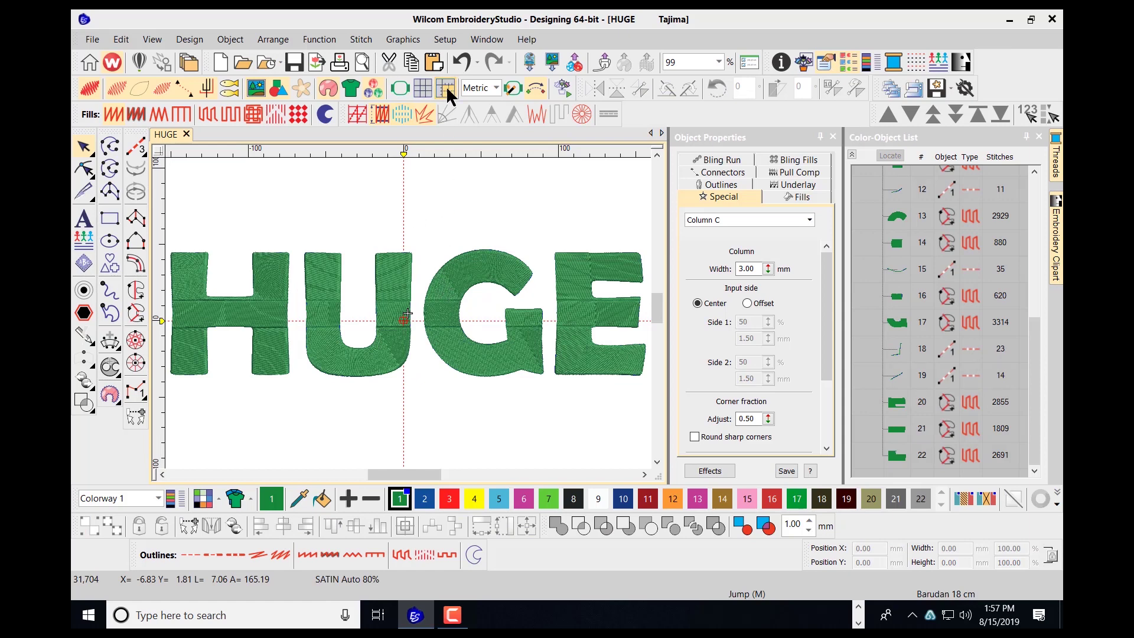
# Undo the recent edits back to the single, unbroken HUGE lettering object without outlines, and deselect it
pyautogui.click(463, 61)
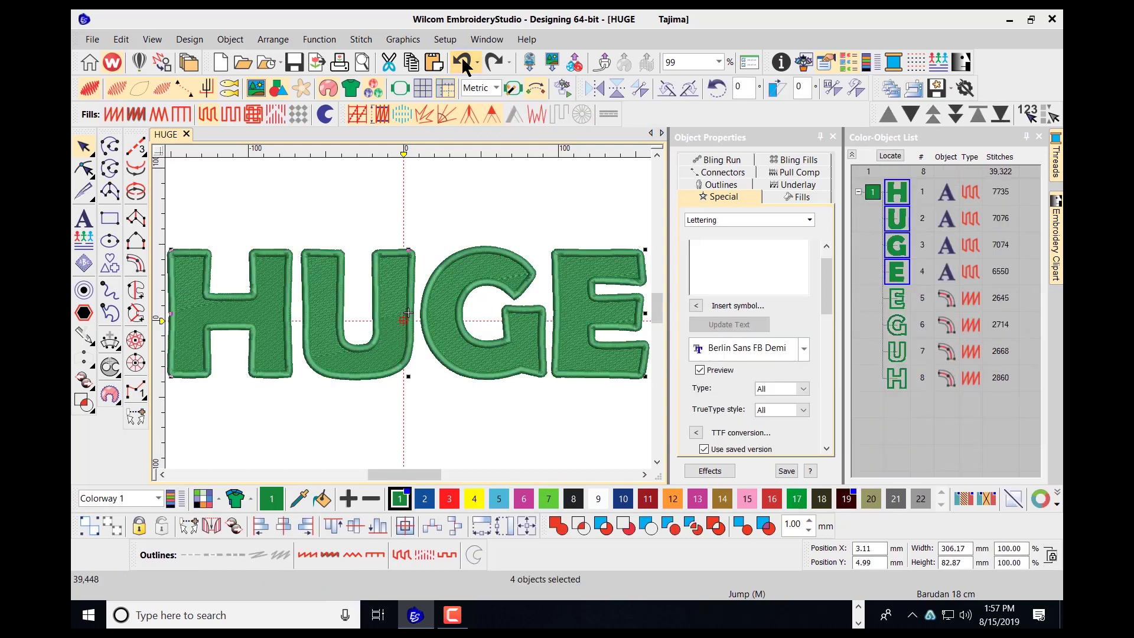
pyautogui.click(463, 61)
pyautogui.click(463, 61)
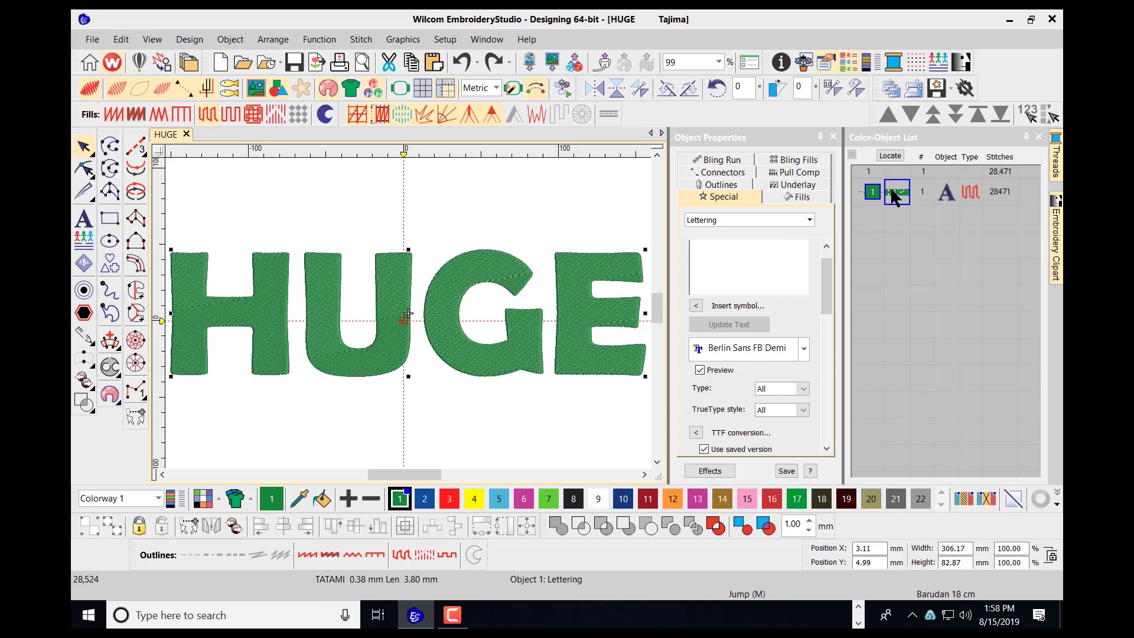
pyautogui.click(369, 204)
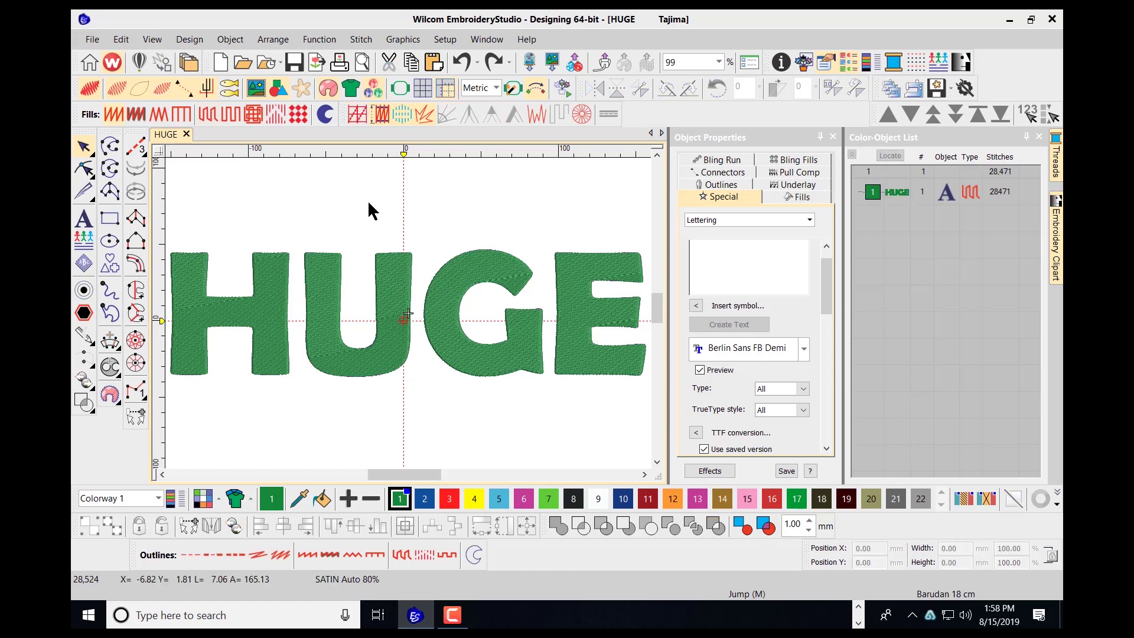
# Draw an open four-point vector line across the upper part of HUGE, around the E and back across the lower part, and select it
pyautogui.click(110, 151)
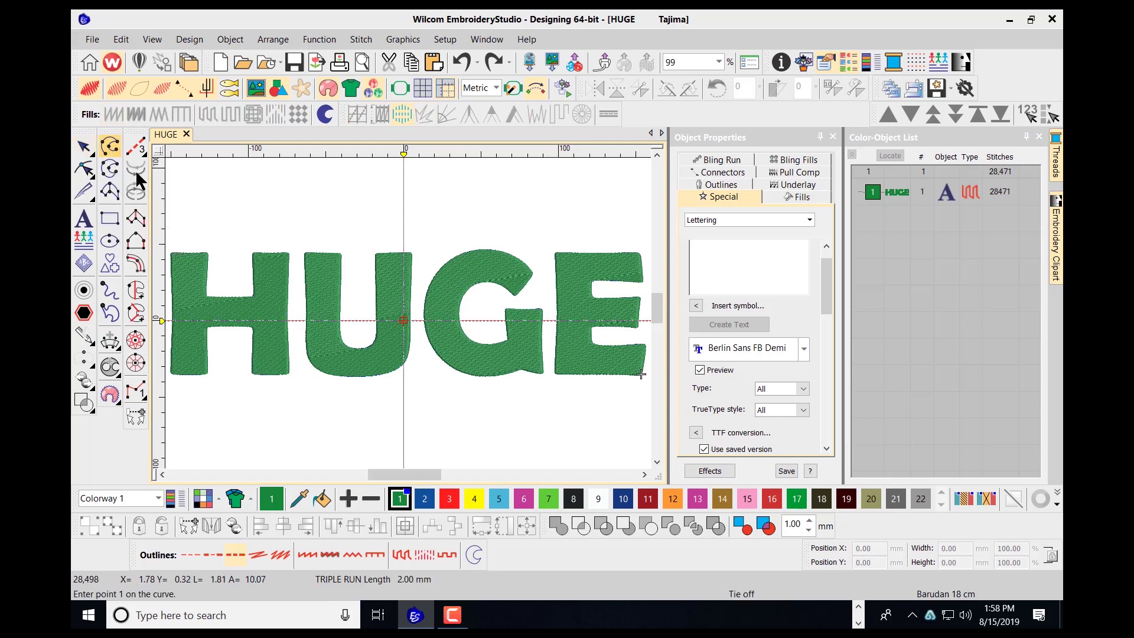
pyautogui.click(474, 555)
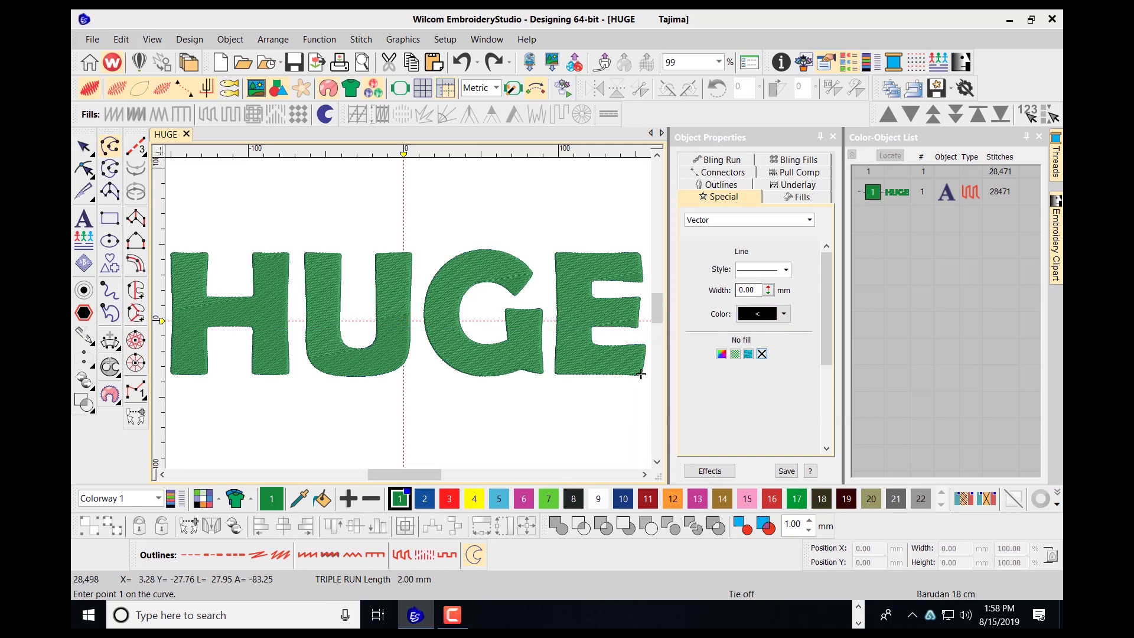
pyautogui.scroll(-2, 641, 373)
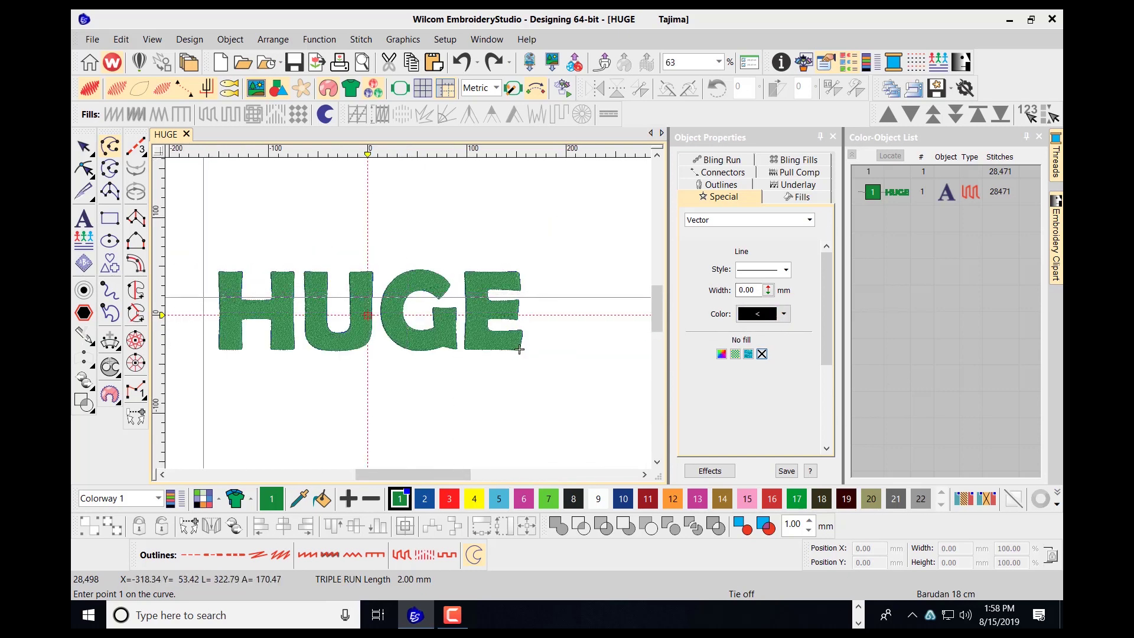
pyautogui.click(204, 294)
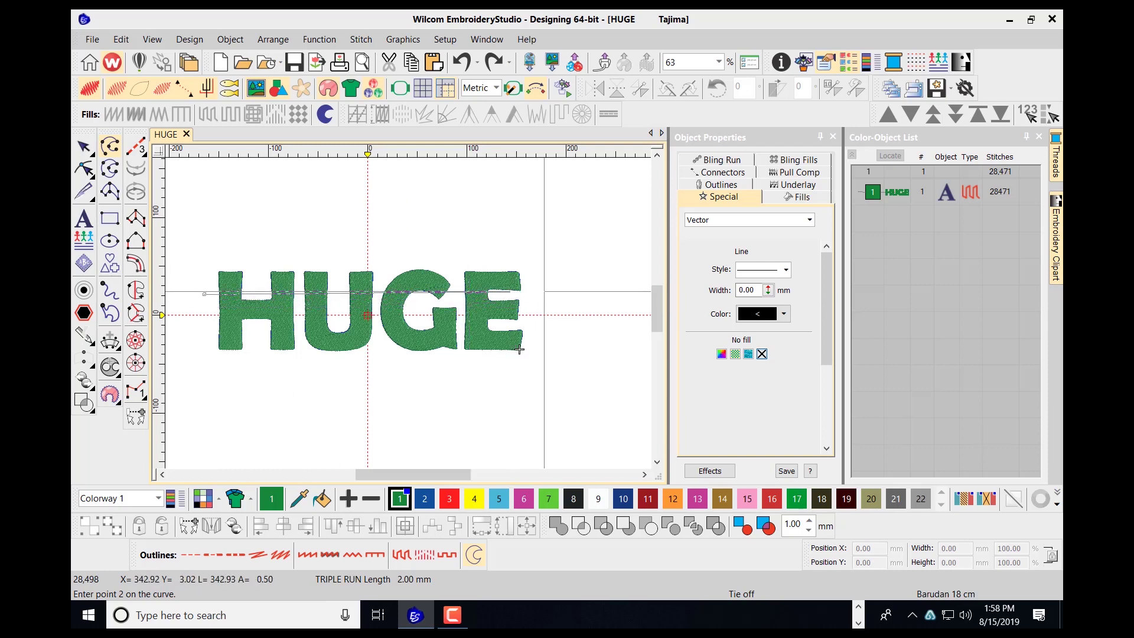
pyautogui.click(544, 291)
pyautogui.click(537, 321)
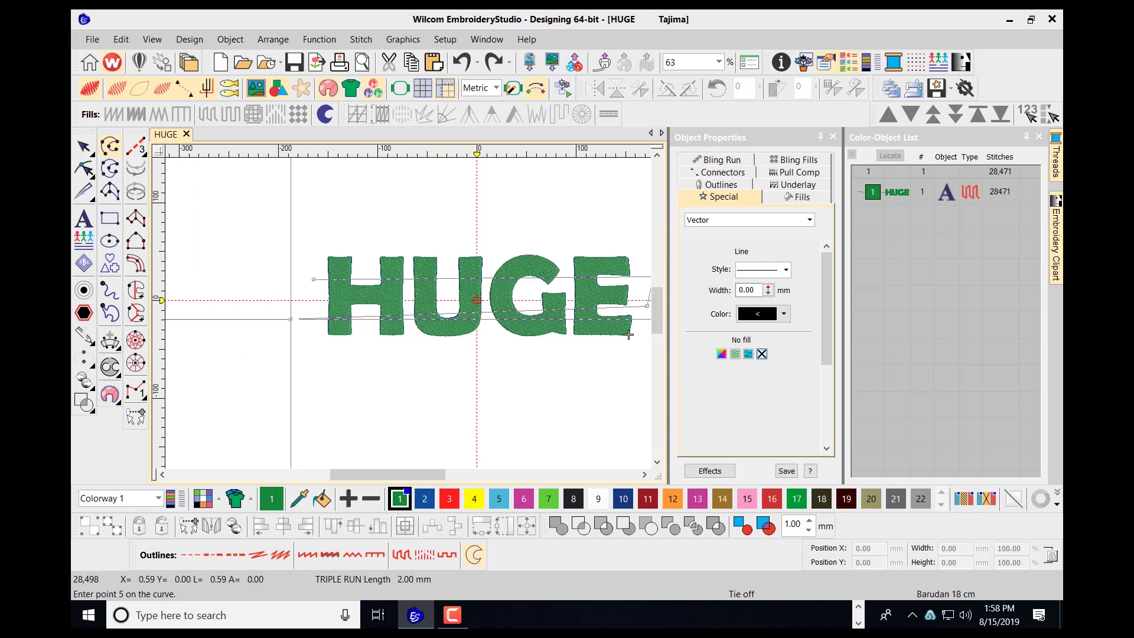
pyautogui.click(291, 319)
pyautogui.press('Return')
pyautogui.scroll(-1, 629, 335)
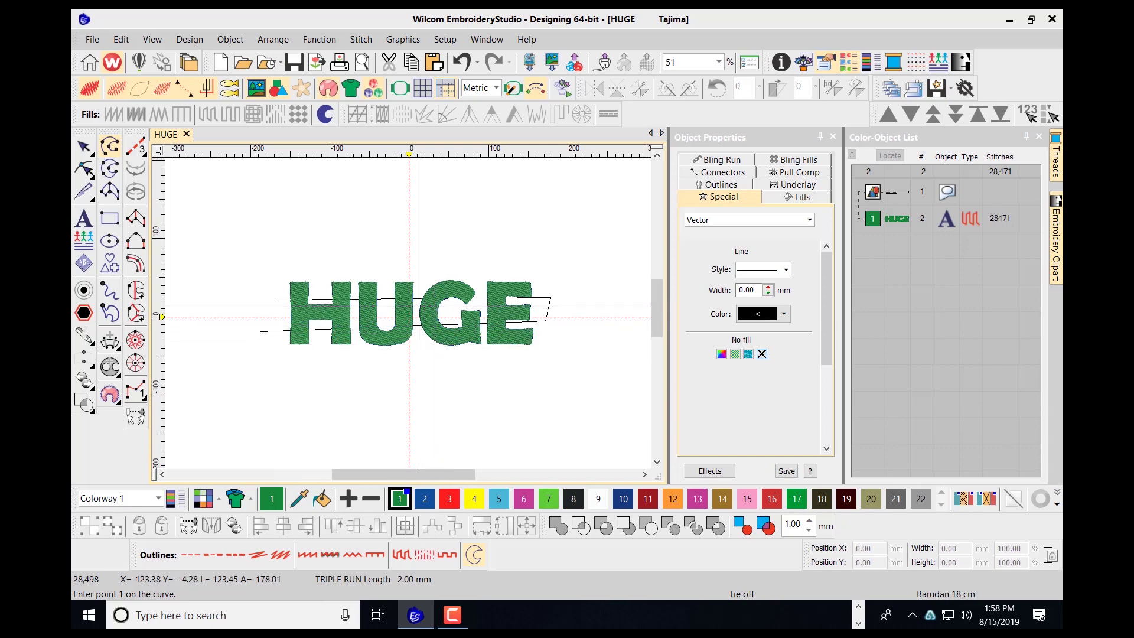
pyautogui.click(85, 149)
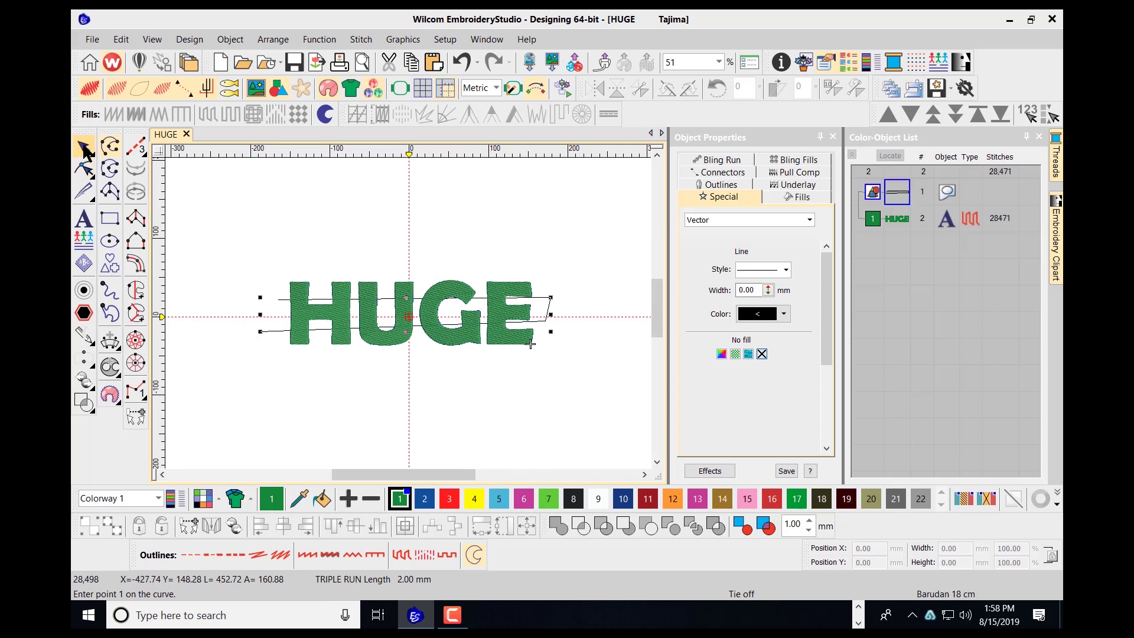
# Turn the Shaping Tools toolbar off and back on, with nothing selected in the design
pyautogui.click(281, 214)
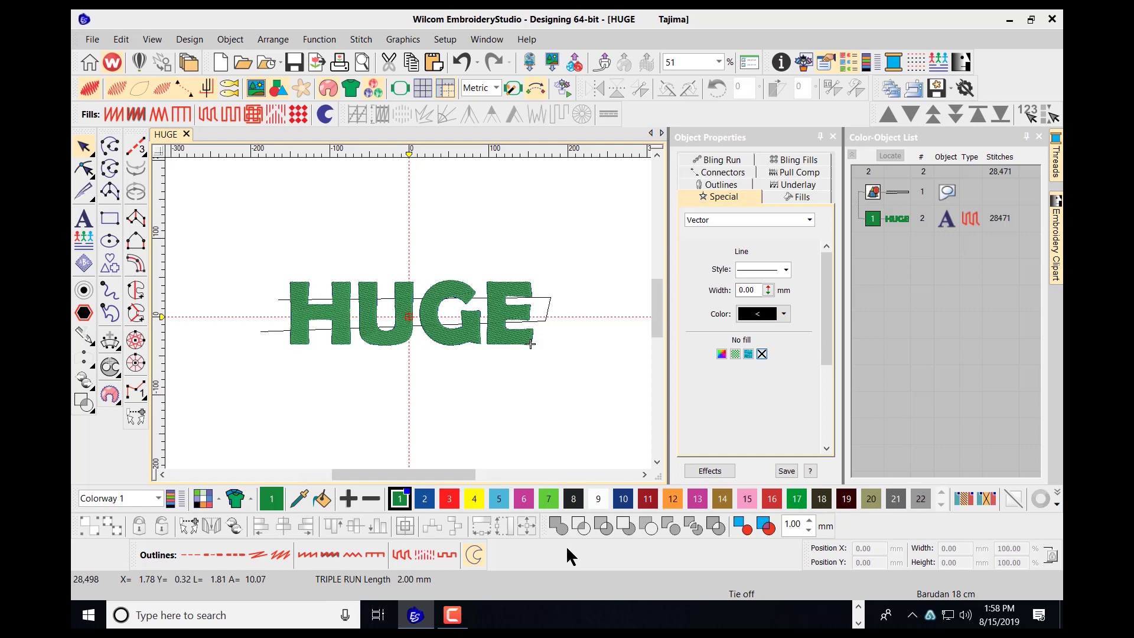
pyautogui.rightClick(1001, 60)
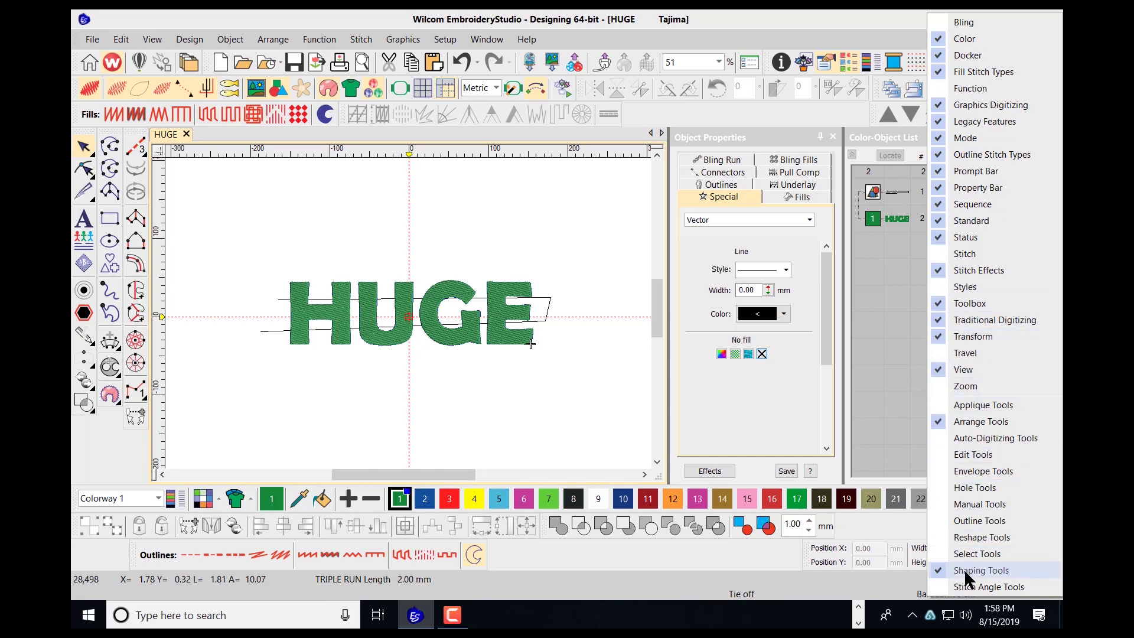
pyautogui.click(938, 568)
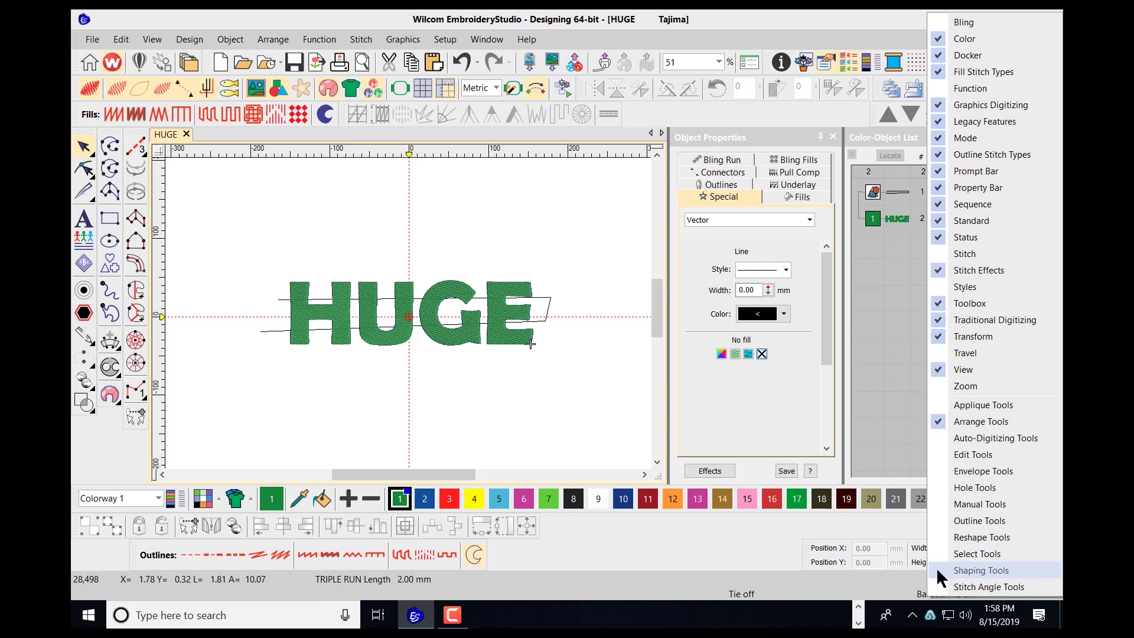
pyautogui.click(938, 569)
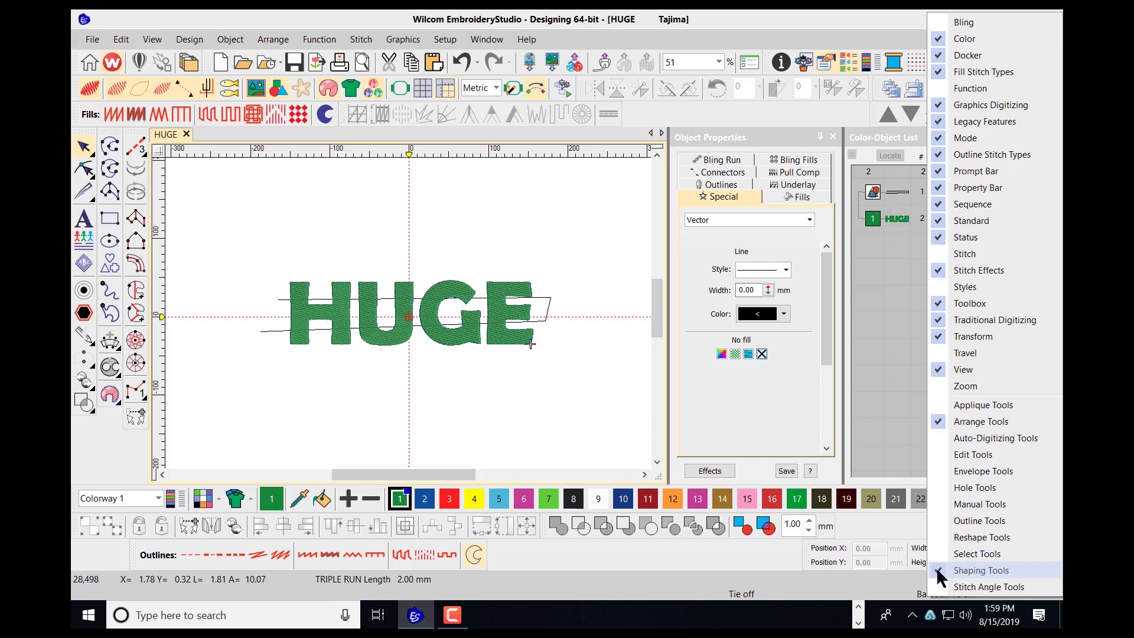
pyautogui.click(604, 405)
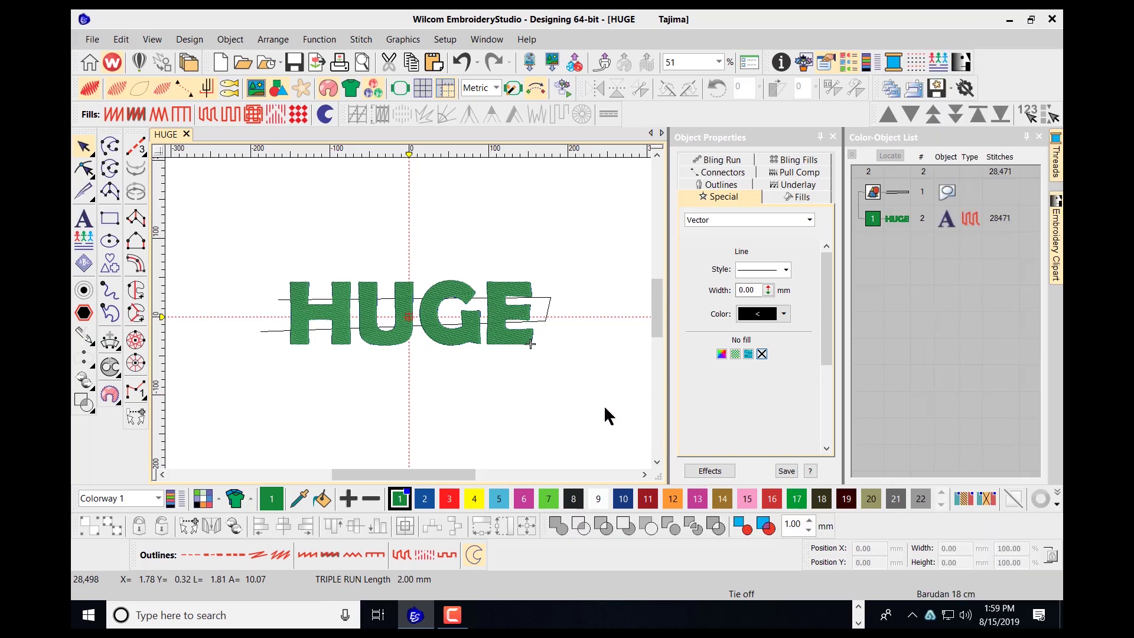
# Divide the HUGE lettering along the vector line into separate pieces with a shaping operation, and deselect the result
pyautogui.moveTo(226, 225); pyautogui.dragTo(586, 381)
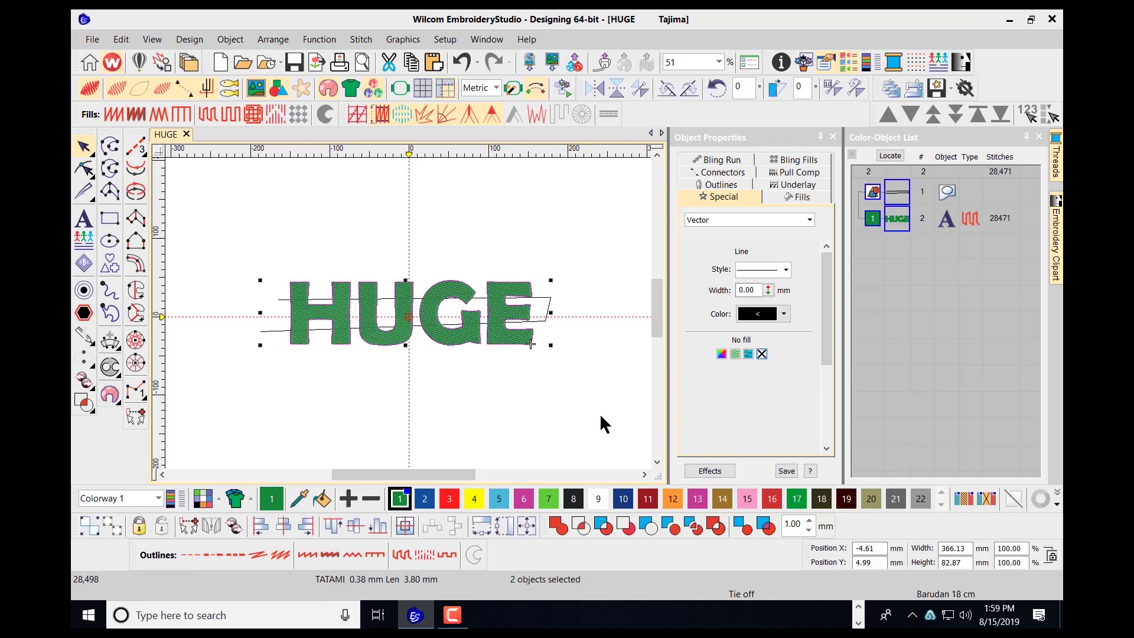
pyautogui.click(696, 531)
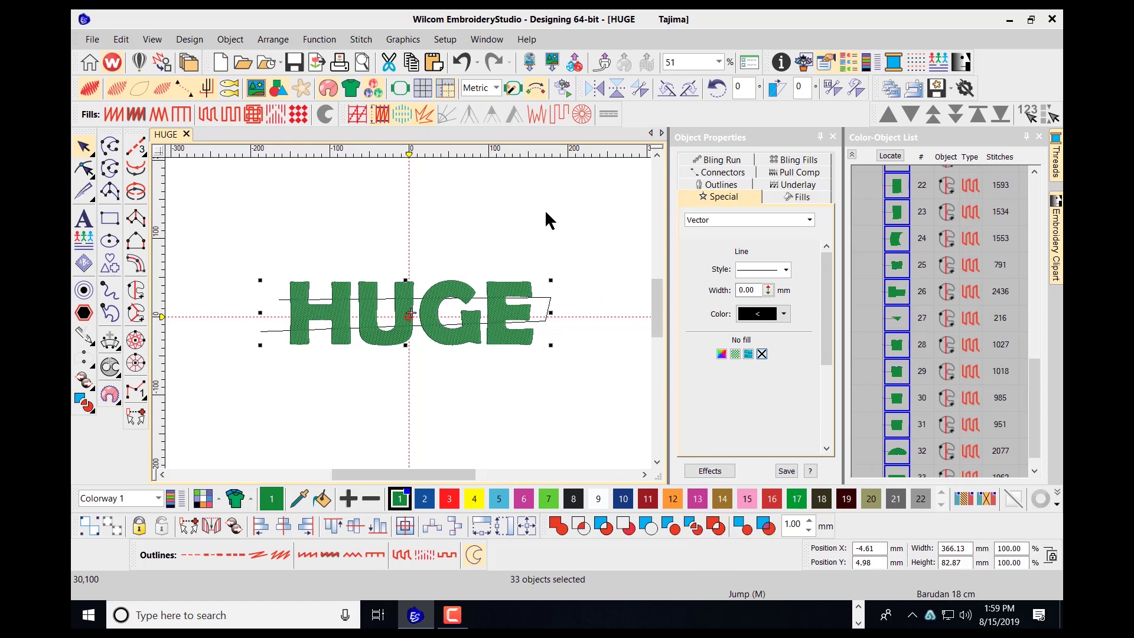
pyautogui.scroll(4, 408, 319)
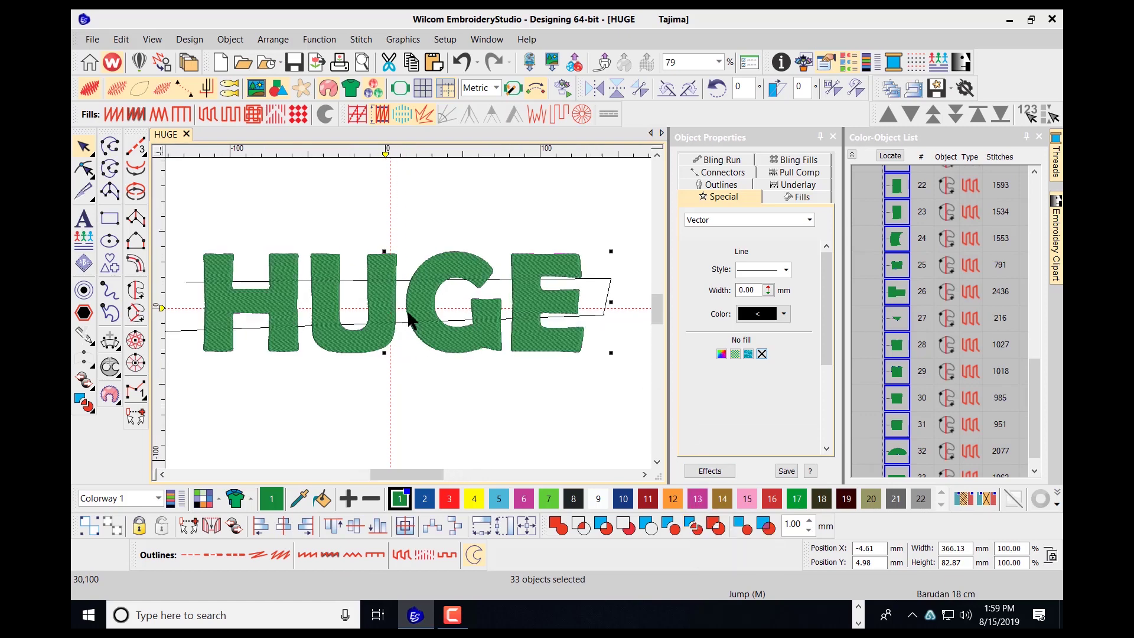
pyautogui.scroll(-1, 410, 322)
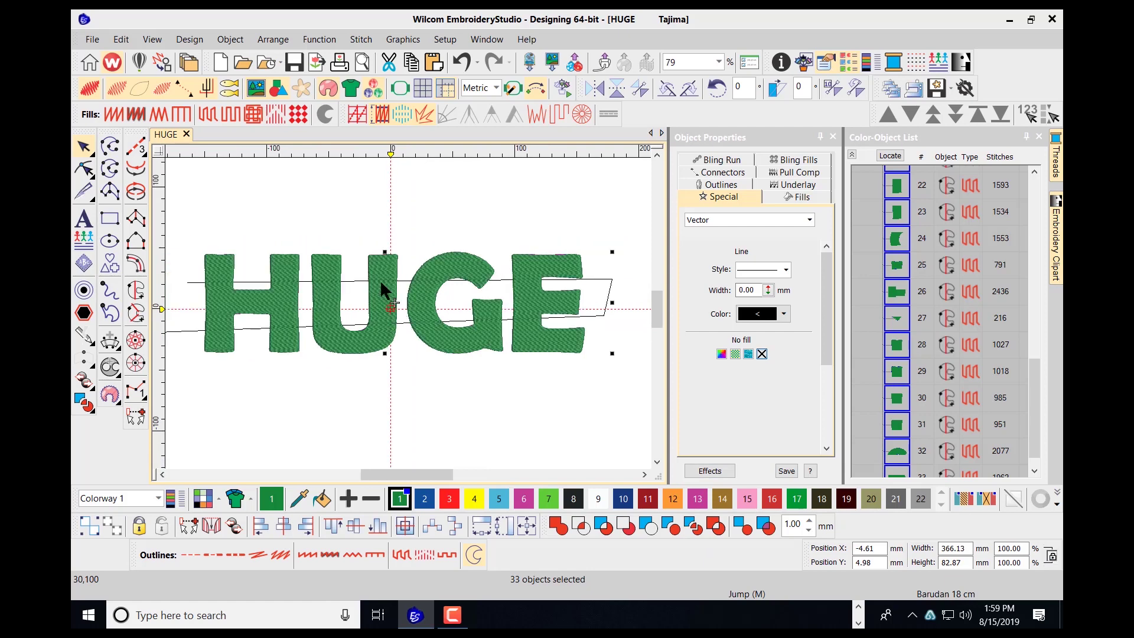
pyautogui.click(401, 198)
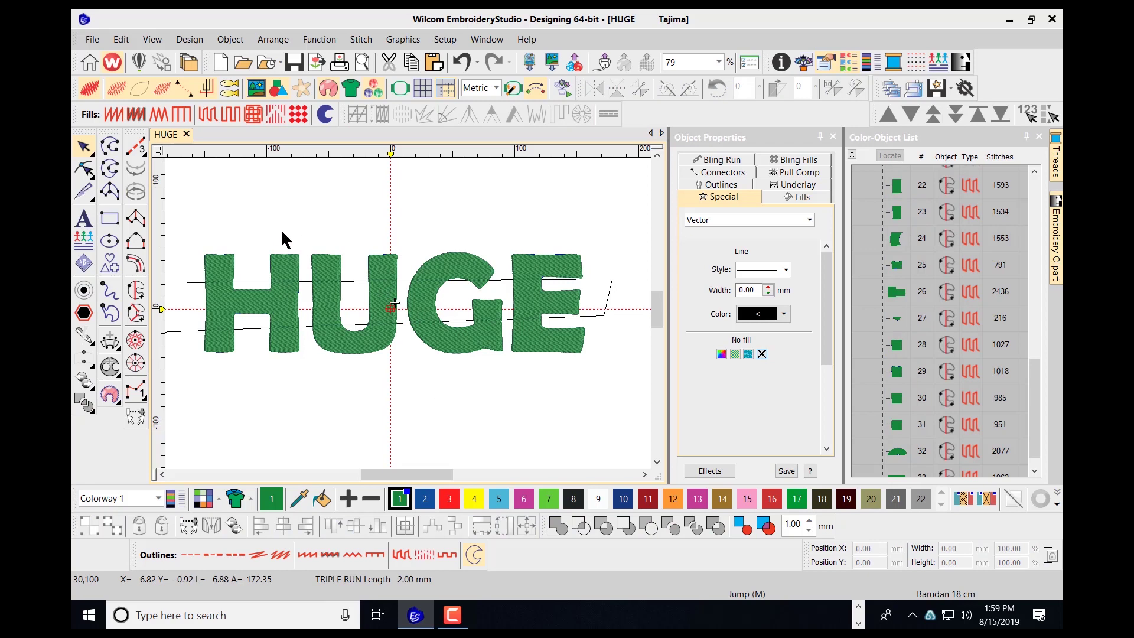
# Recolor the six upper pieces of the HUGE letters, above the upper dividing line, to color 6
pyautogui.click(227, 257)
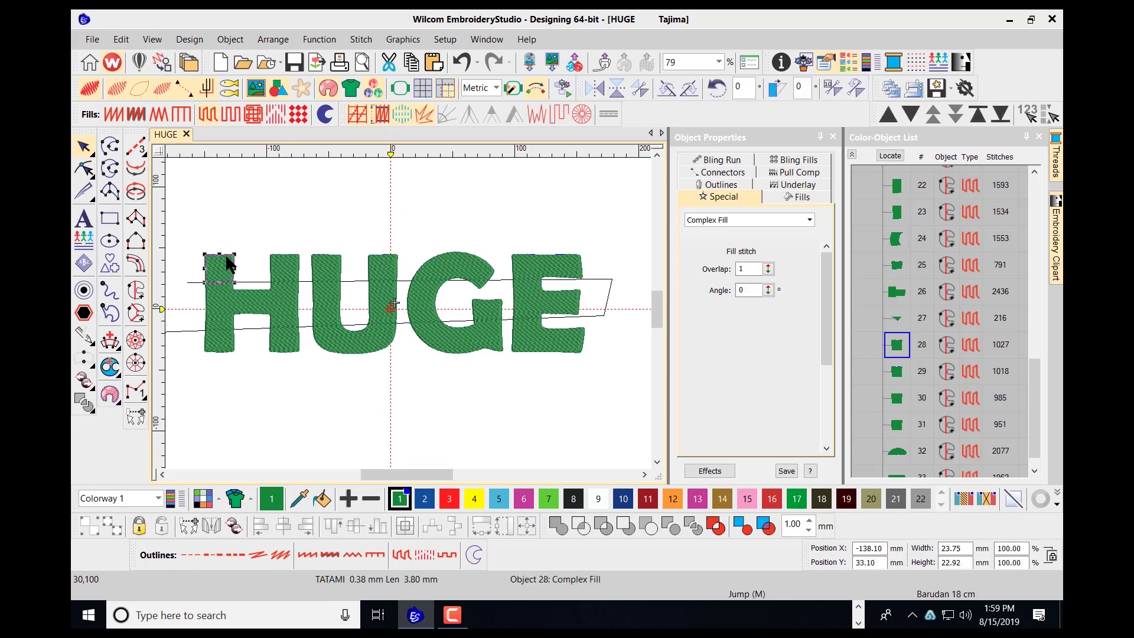
pyautogui.keyDown('ctrl'); pyautogui.click(286, 258); pyautogui.keyUp('ctrl')
pyautogui.keyDown('ctrl'); pyautogui.click(327, 267); pyautogui.keyUp('ctrl')
pyautogui.keyDown('ctrl'); pyautogui.click(374, 258); pyautogui.keyUp('ctrl')
pyautogui.keyDown('ctrl'); pyautogui.click(448, 256); pyautogui.keyUp('ctrl')
pyautogui.keyDown('ctrl'); pyautogui.click(526, 256); pyautogui.keyUp('ctrl')
pyautogui.click(524, 500)
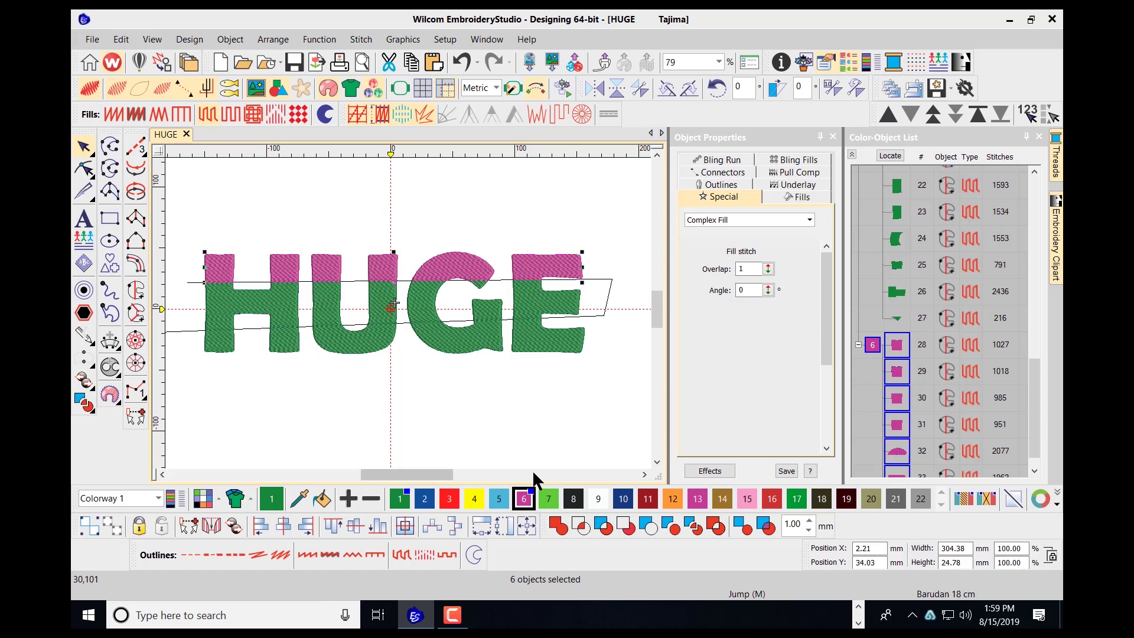
# Try color 20 on the lower letter pieces together with the still-selected upper ones, undo that color change and deselect everything
pyautogui.keyDown('ctrl'); pyautogui.click(555, 348); pyautogui.keyUp('ctrl')
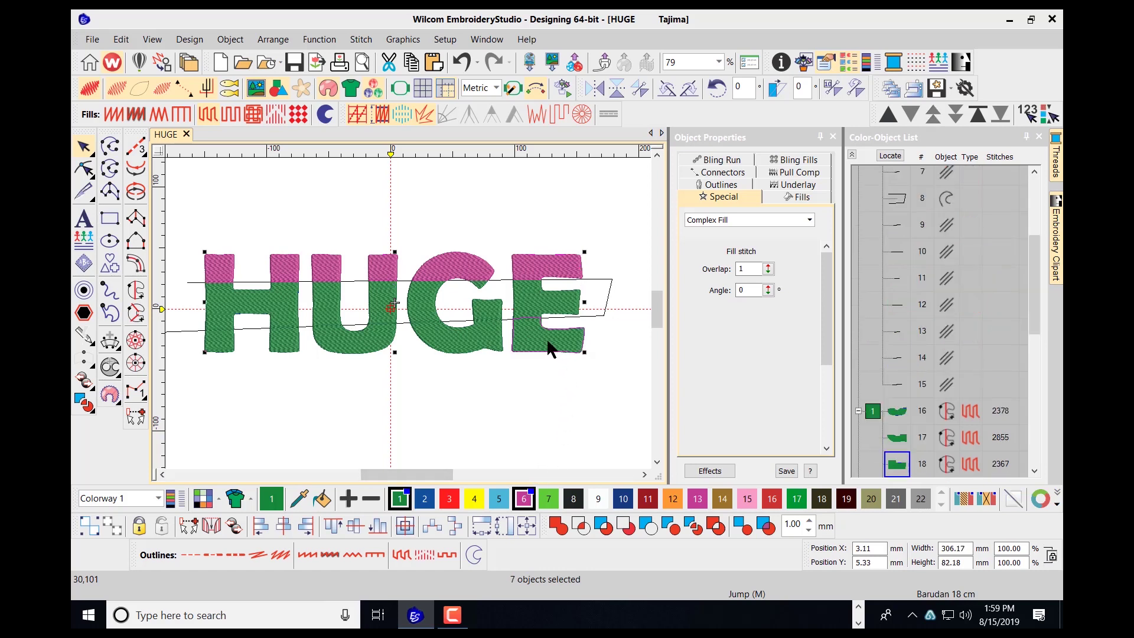
pyautogui.keyDown('ctrl'); pyautogui.click(458, 347); pyautogui.keyUp('ctrl')
pyautogui.keyDown('ctrl'); pyautogui.click(363, 352); pyautogui.keyUp('ctrl')
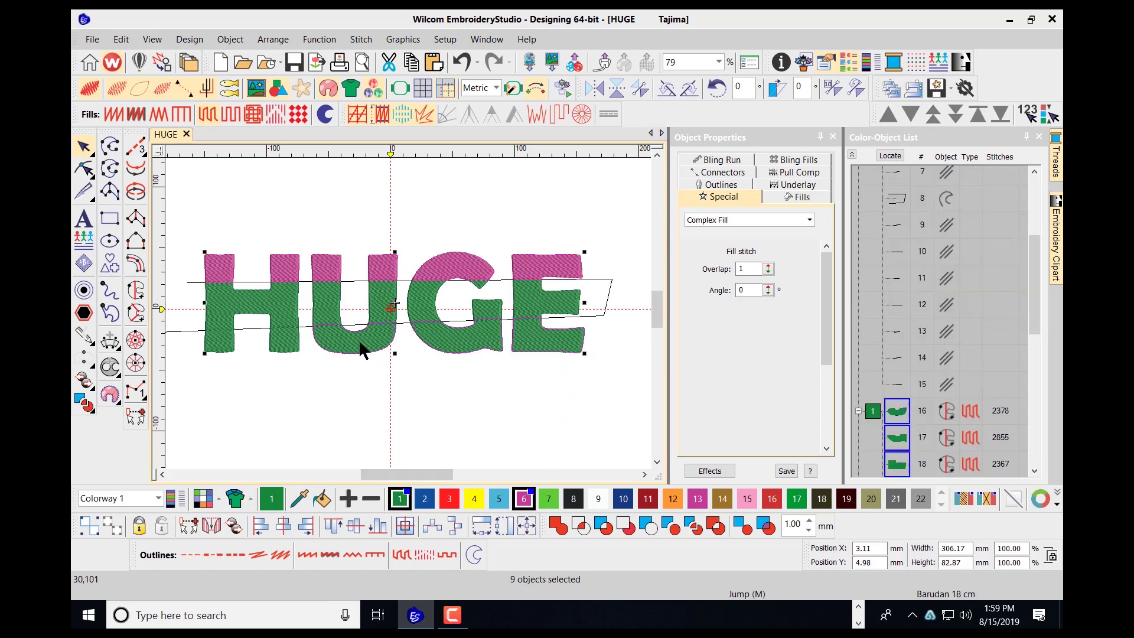
pyautogui.keyDown('ctrl'); pyautogui.click(284, 329); pyautogui.keyUp('ctrl')
pyautogui.keyDown('ctrl'); pyautogui.click(214, 345); pyautogui.keyUp('ctrl')
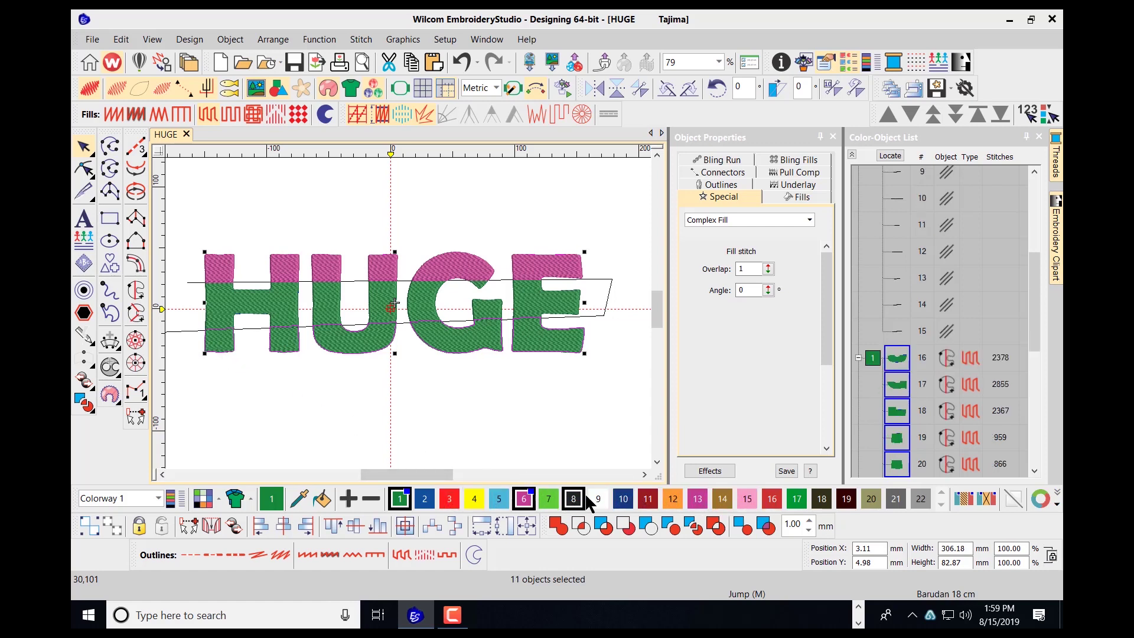
pyautogui.click(871, 499)
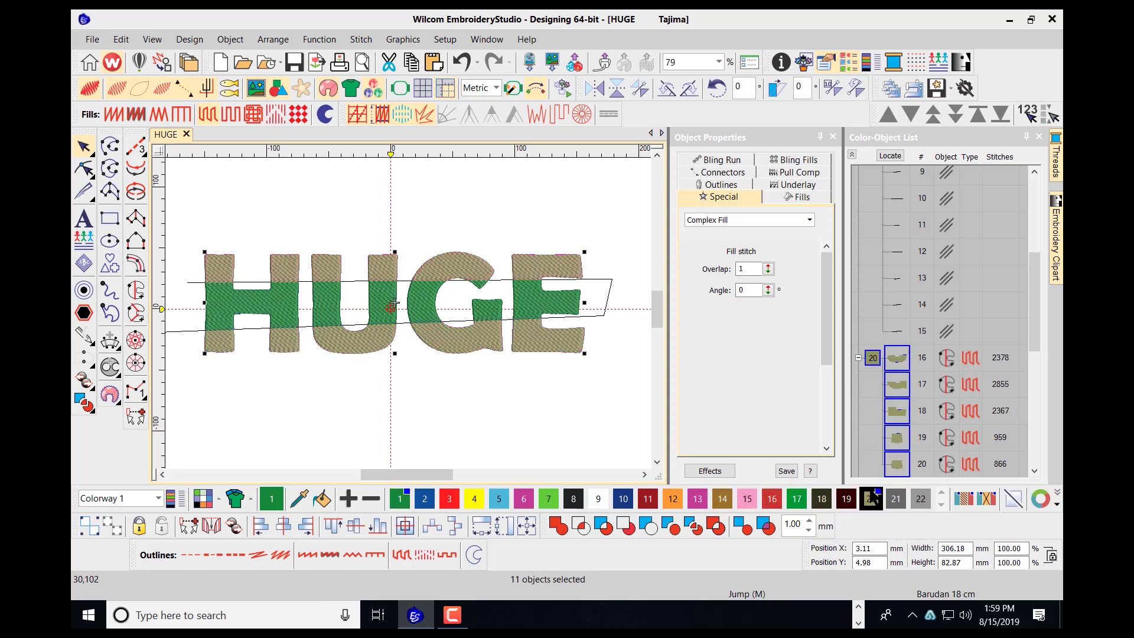
pyautogui.click(461, 59)
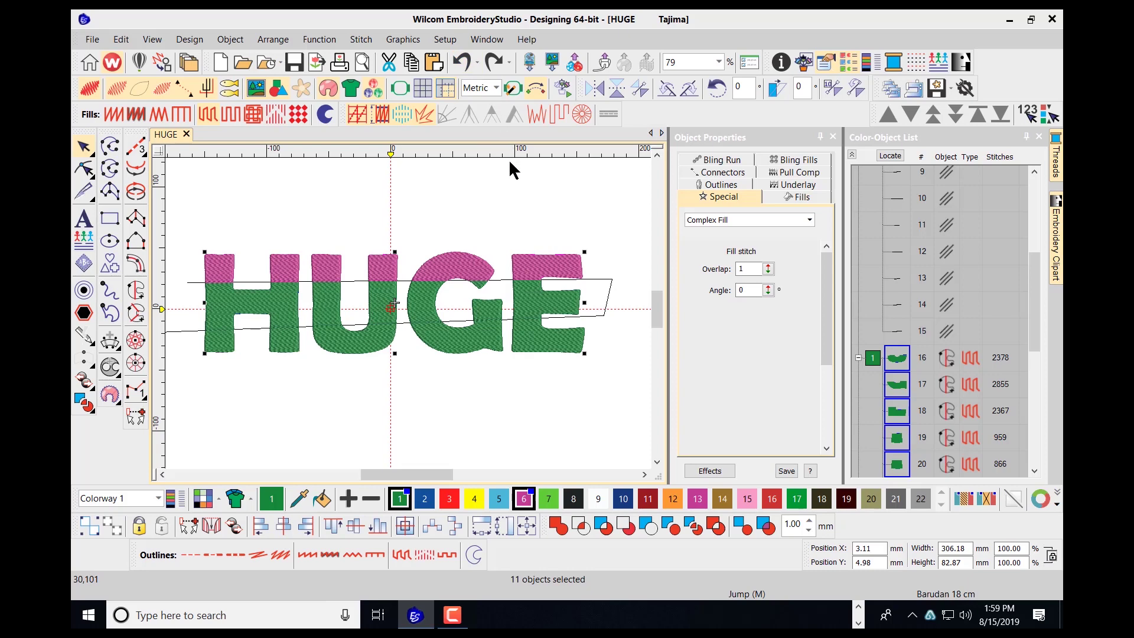
pyautogui.click(569, 203)
# Recolor only the five lower pieces of the HUGE letters, below the lower dividing line, to color 20
pyautogui.click(549, 345)
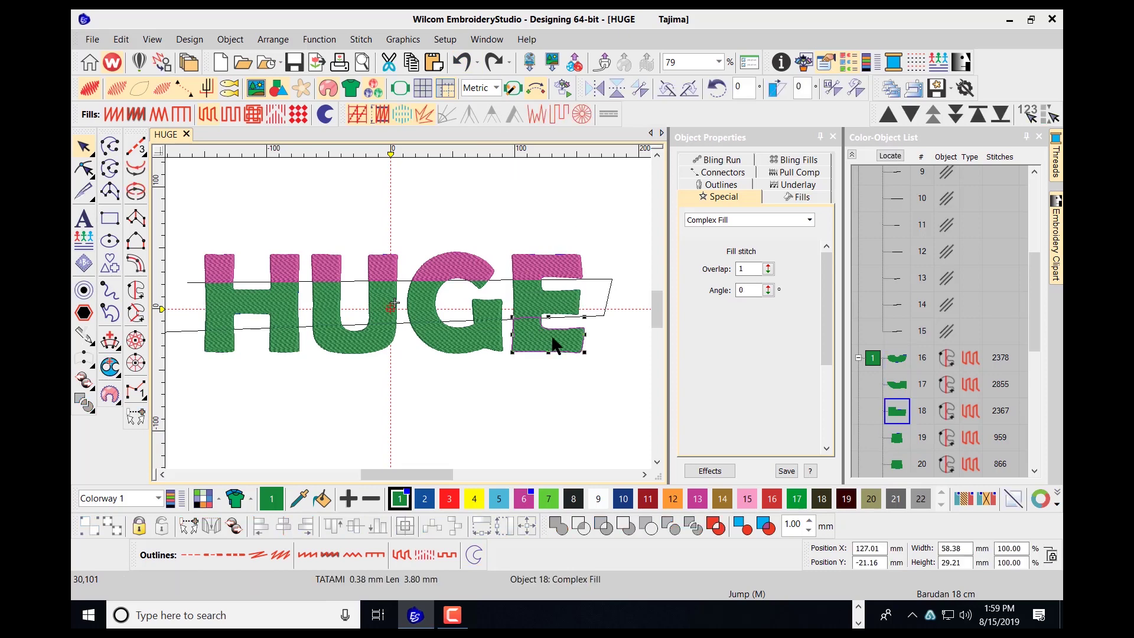
pyautogui.keyDown('ctrl'); pyautogui.click(461, 346); pyautogui.keyUp('ctrl')
pyautogui.keyDown('ctrl'); pyautogui.click(345, 345); pyautogui.keyUp('ctrl')
pyautogui.keyDown('ctrl'); pyautogui.click(277, 342); pyautogui.keyUp('ctrl')
pyautogui.keyDown('ctrl'); pyautogui.click(225, 338); pyautogui.keyUp('ctrl')
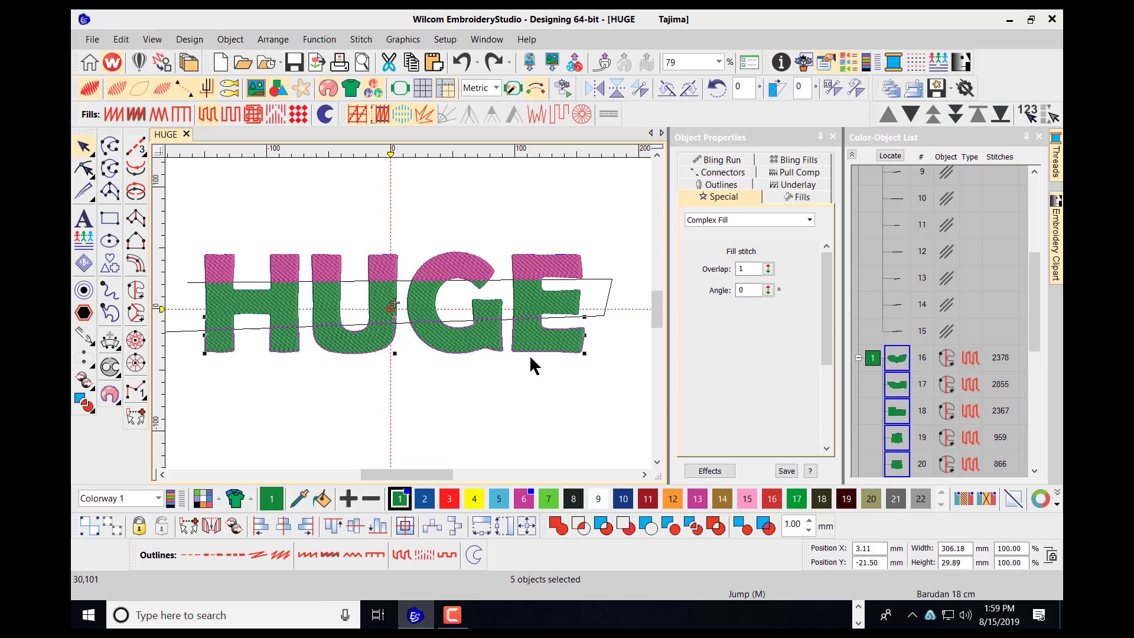
pyautogui.click(871, 499)
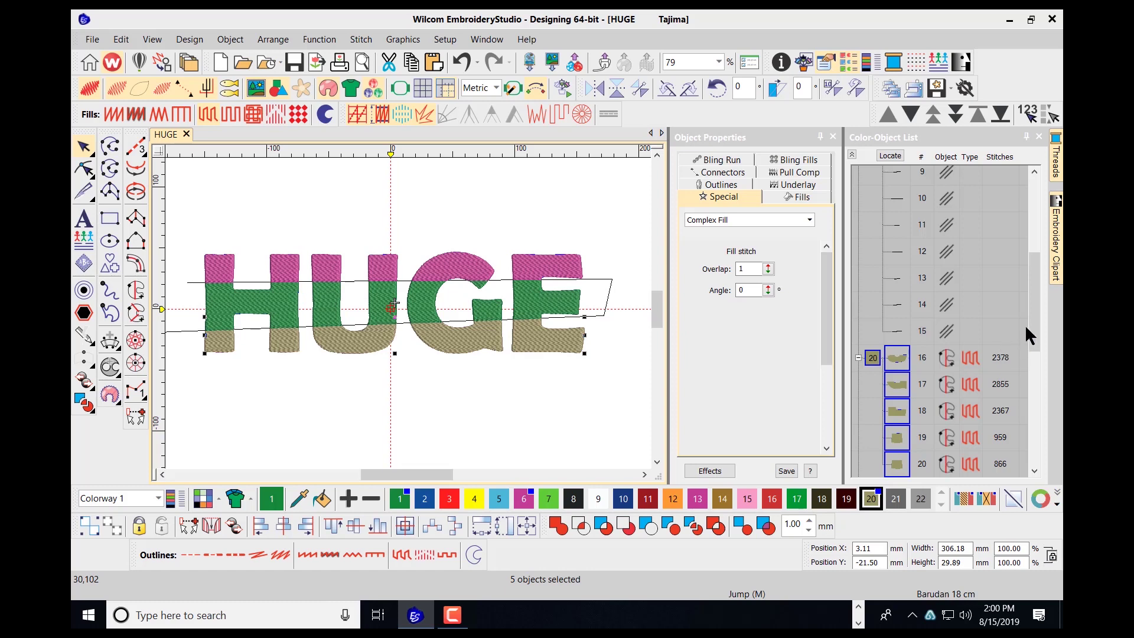
# Delete the whole group of leftover vector line objects from the design
pyautogui.moveTo(1032, 324); pyautogui.dragTo(1045, 239)
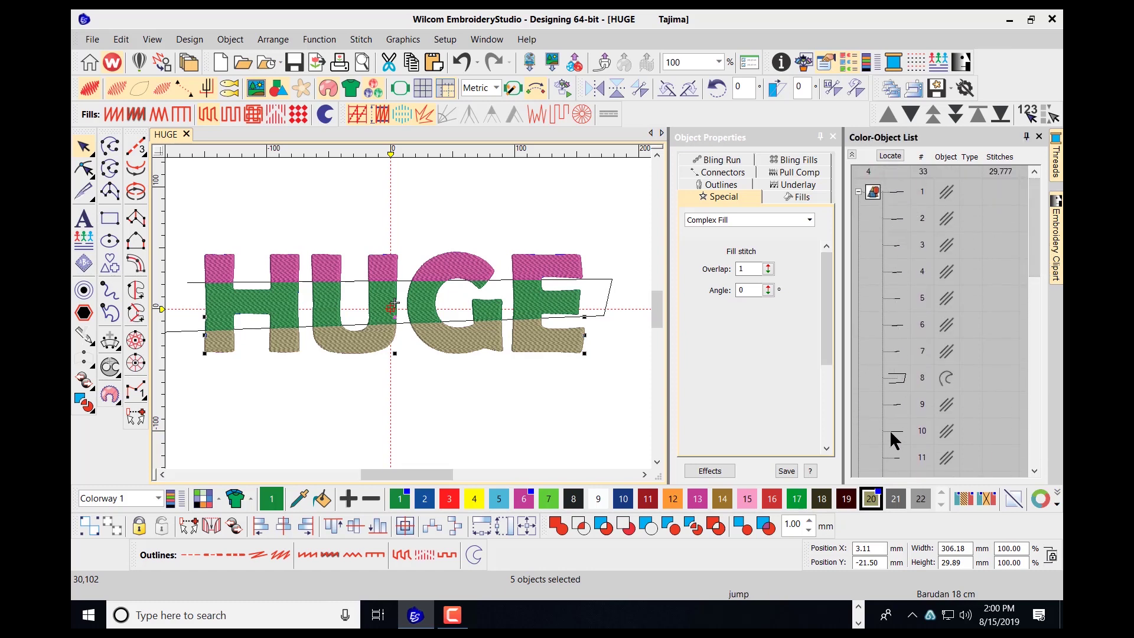
pyautogui.click(874, 193)
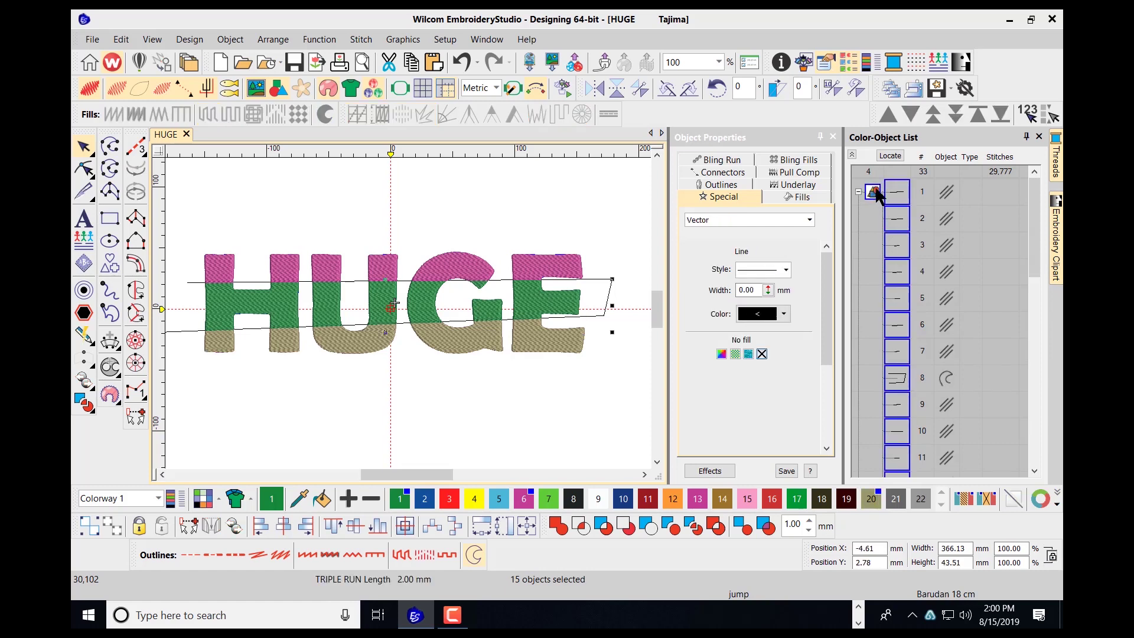
pyautogui.press('Delete')
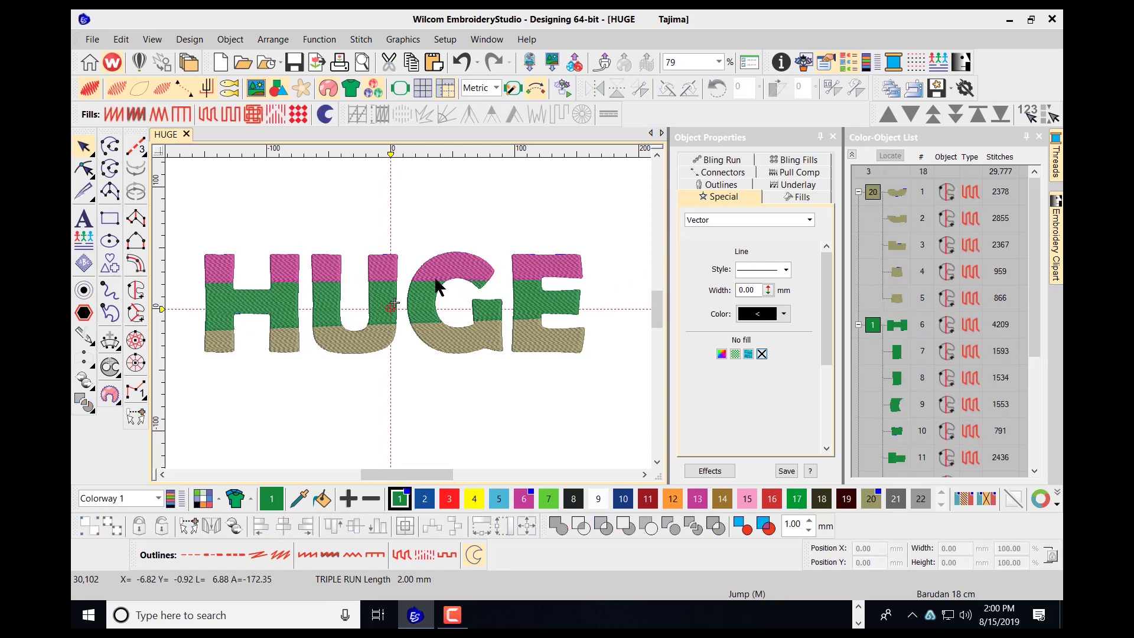
# Paste the cut satin outlines back around the HUGE letters, deselect them and save the design
pyautogui.moveTo(1036, 222)
pyautogui.mouseDown()
pyautogui.moveTo(1028, 308)
pyautogui.moveTo(1039, 205)
pyautogui.mouseUp()
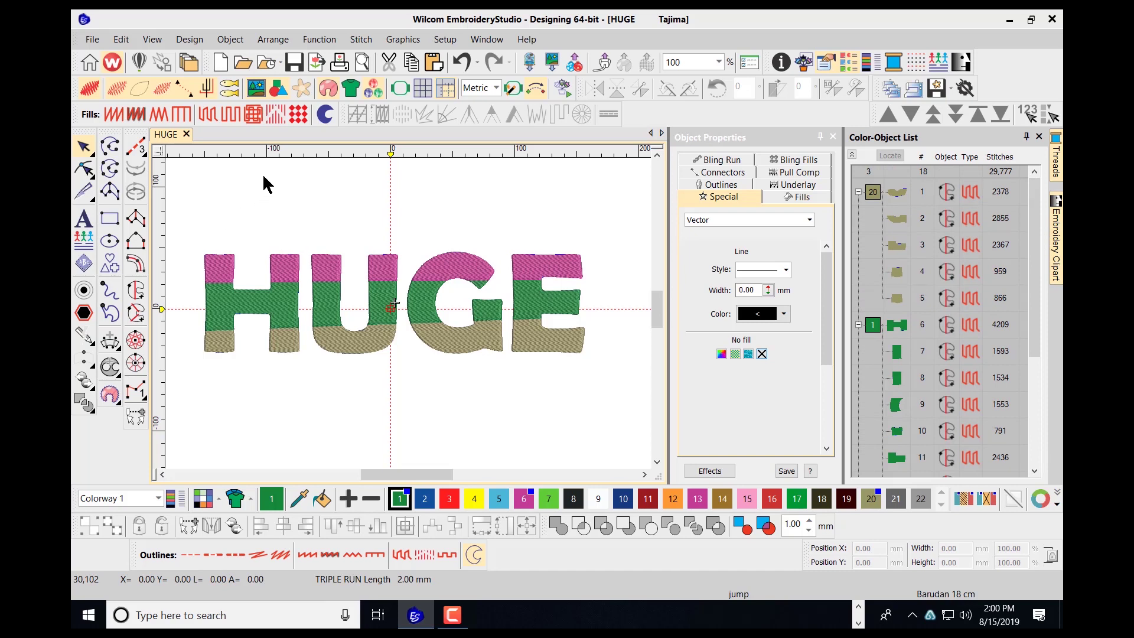
pyautogui.click(433, 61)
pyautogui.click(461, 192)
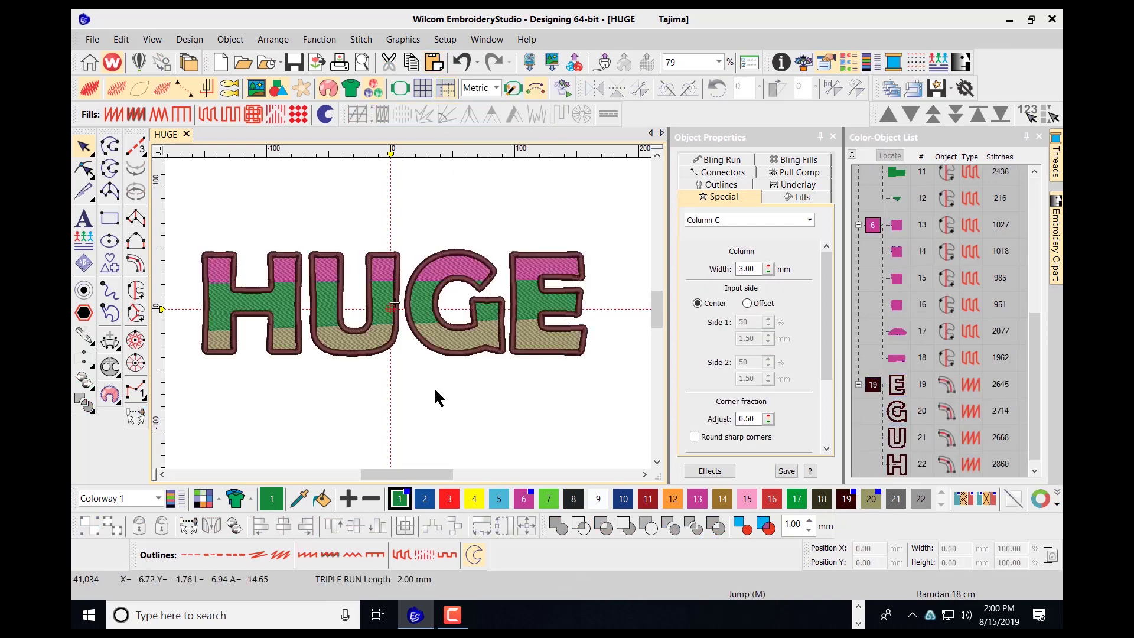
pyautogui.click(294, 61)
# Select all Tatami objects by stitch type, set their second underlay type to Tatami and deselect them
pyautogui.moveTo(1030, 343); pyautogui.dragTo(1037, 219)
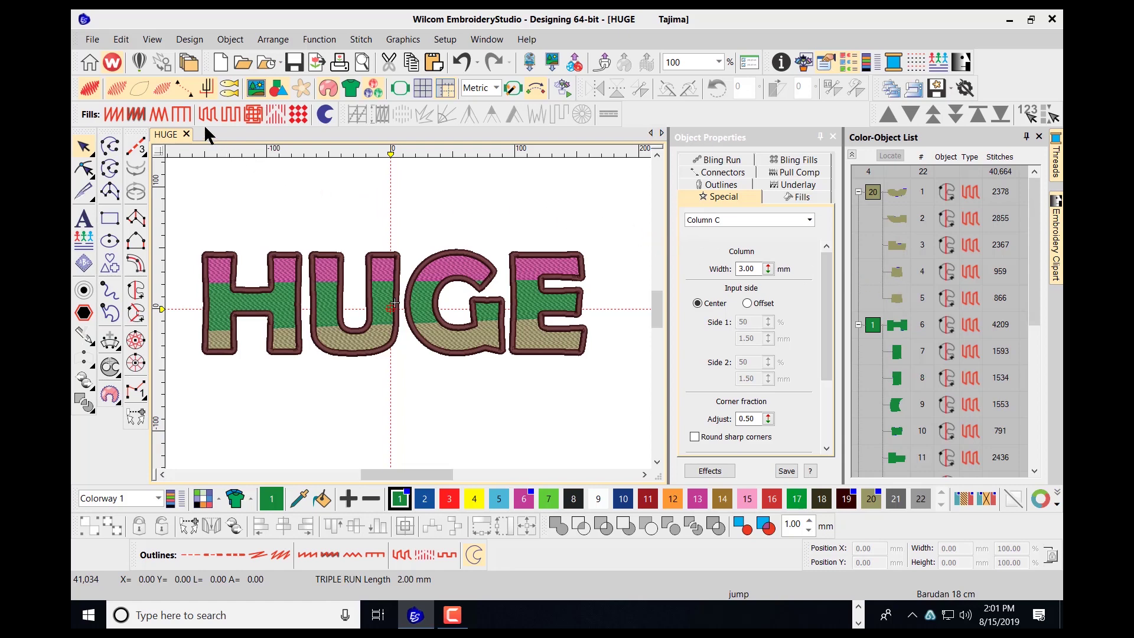
pyautogui.click(120, 39)
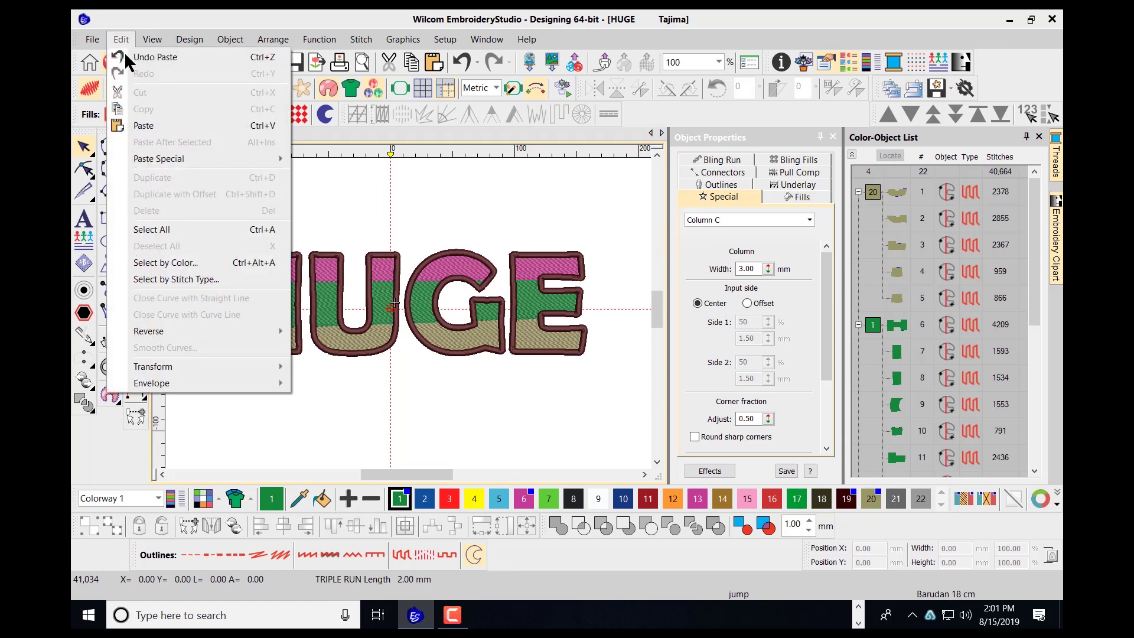
pyautogui.click(184, 279)
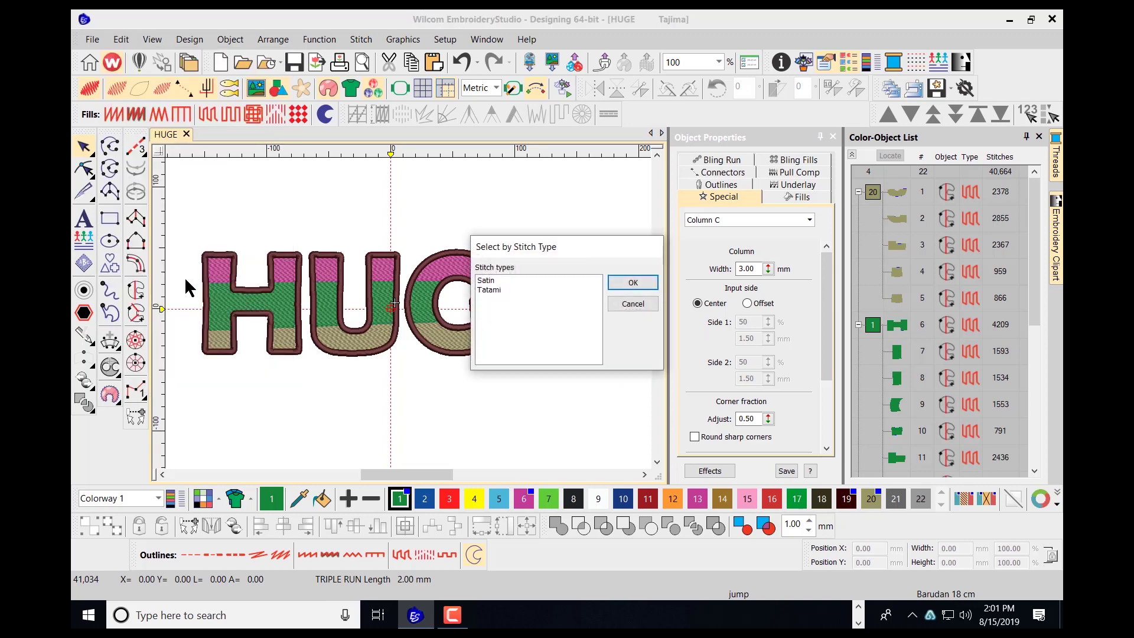
pyautogui.click(498, 290)
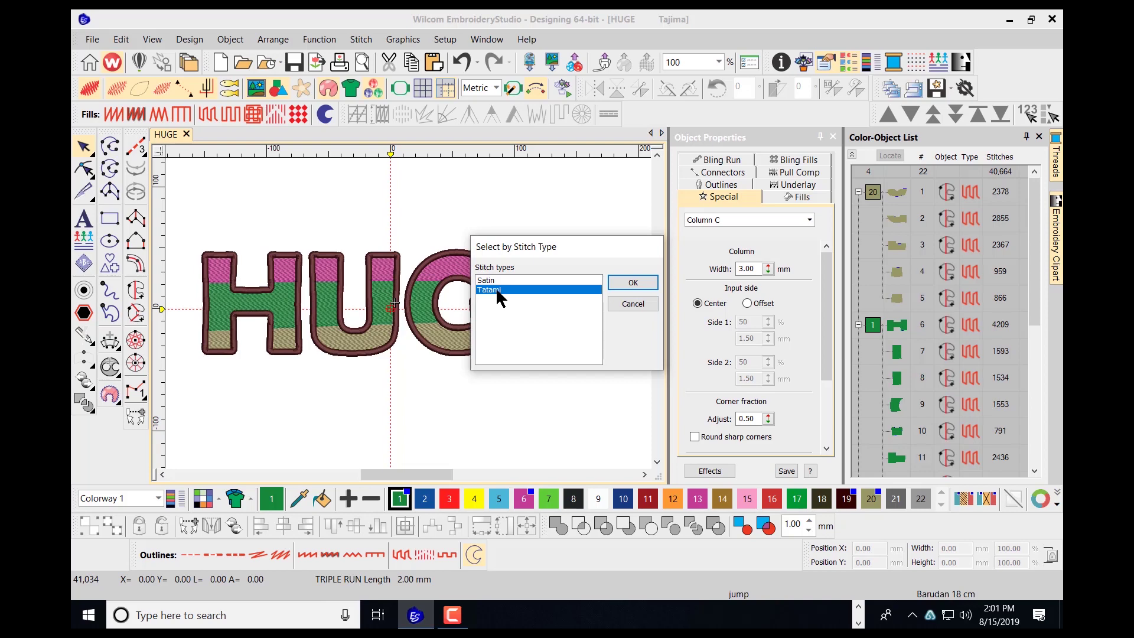
pyautogui.click(628, 282)
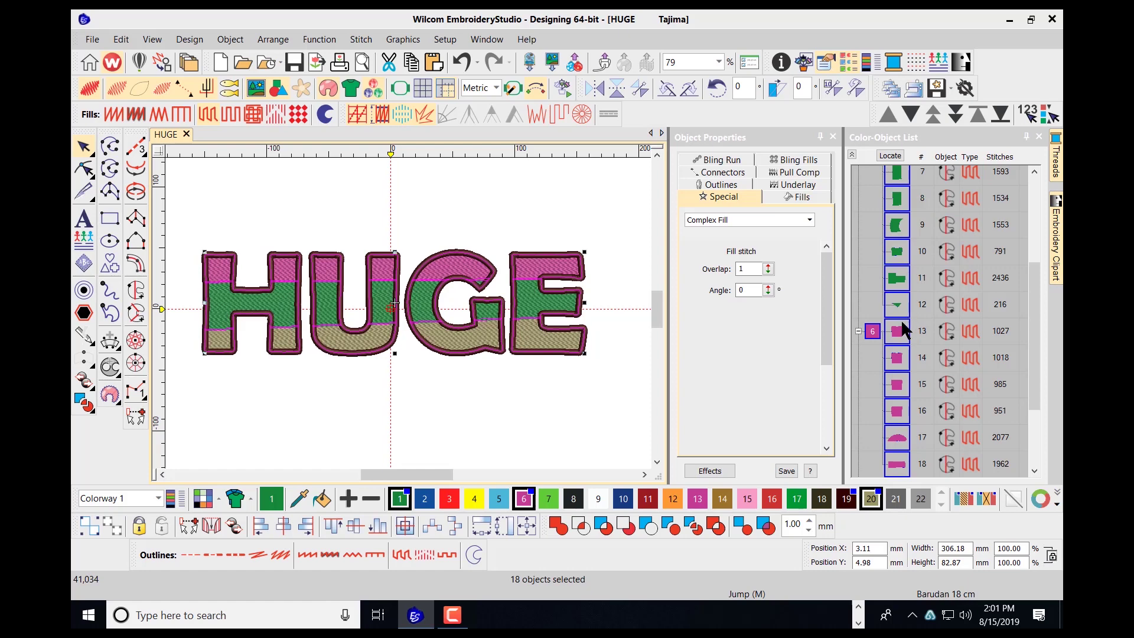
pyautogui.click(794, 184)
pyautogui.moveTo(821, 343)
pyautogui.mouseDown()
pyautogui.moveTo(819, 228)
pyautogui.moveTo(819, 353)
pyautogui.mouseUp()
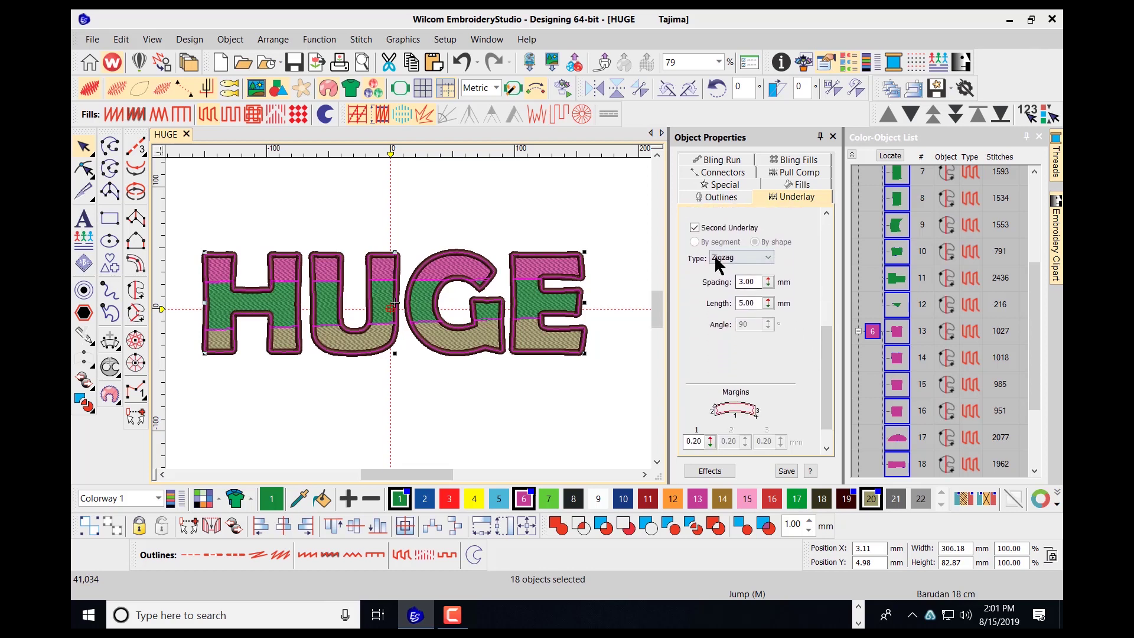
pyautogui.click(769, 260)
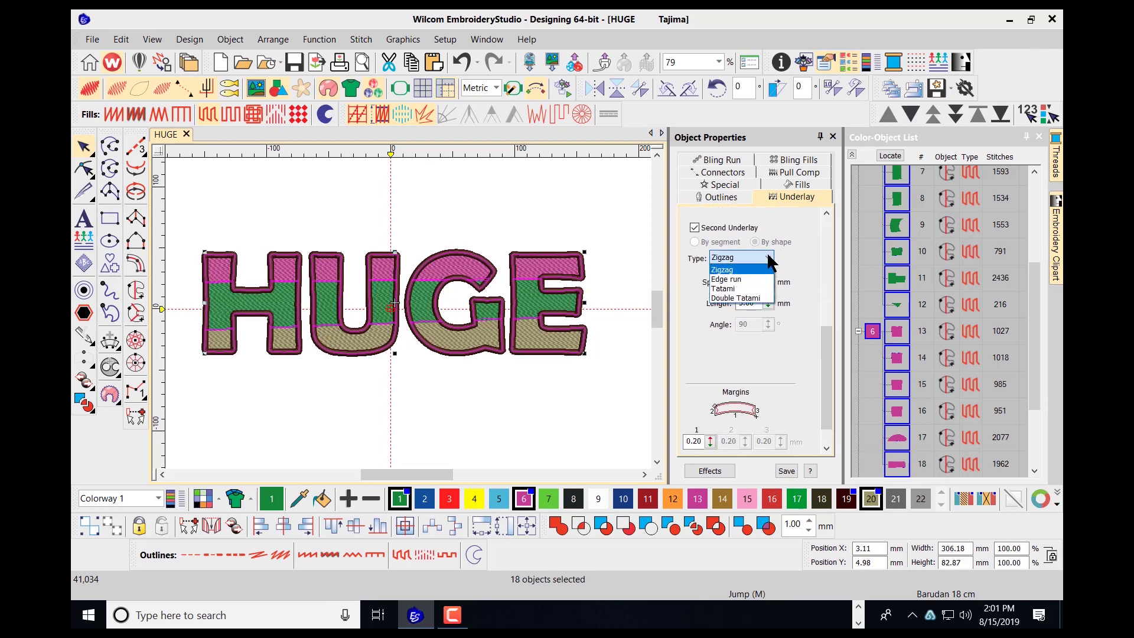
pyautogui.click(748, 291)
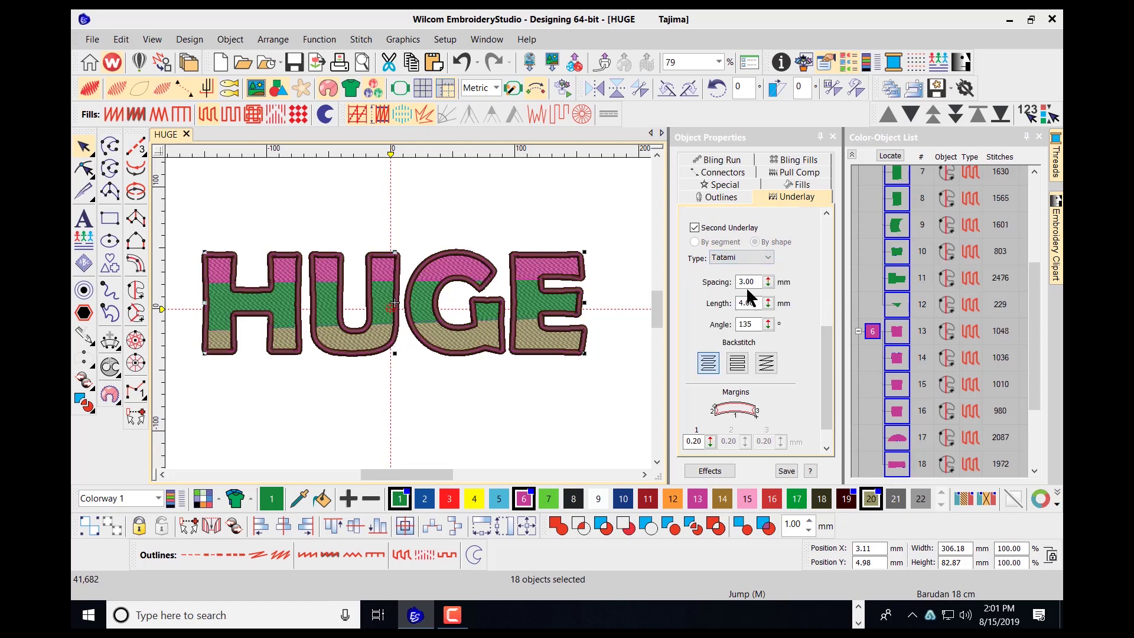
pyautogui.click(572, 206)
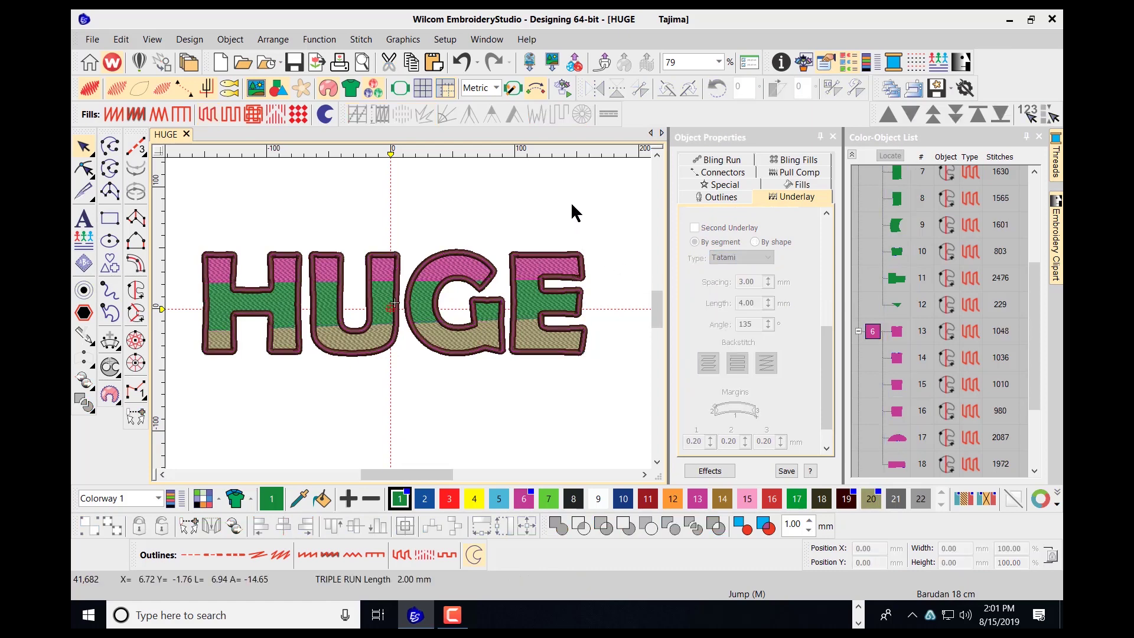
pyautogui.scroll(-5, 1035, 288)
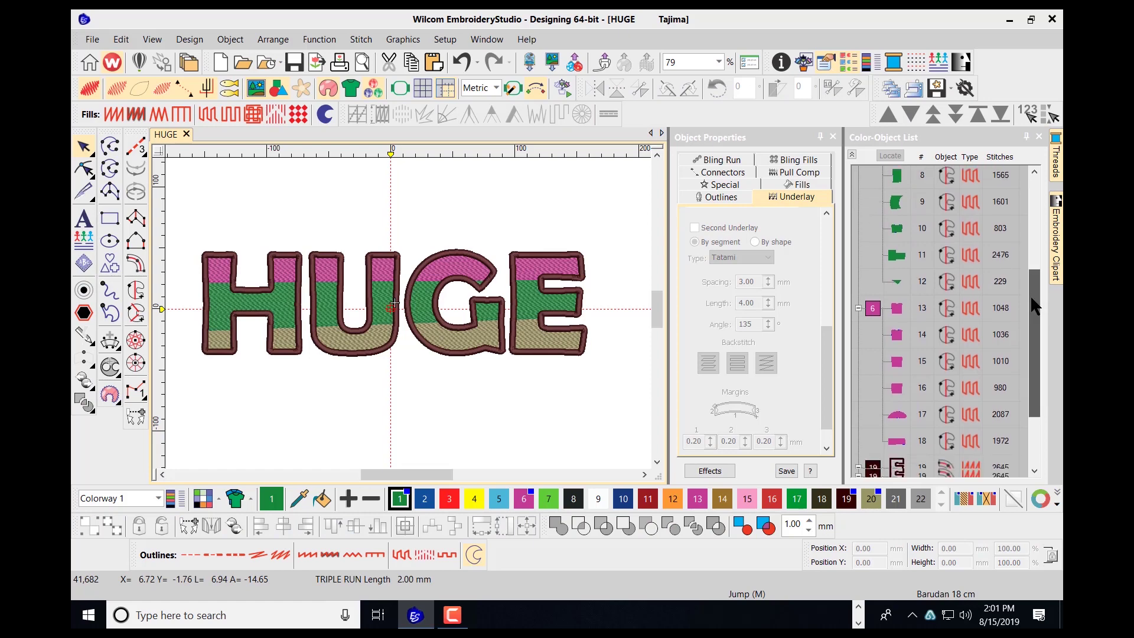
# Select all four satin outlines in color 19 and enable a first underlay of type Edge run
pyautogui.click(873, 375)
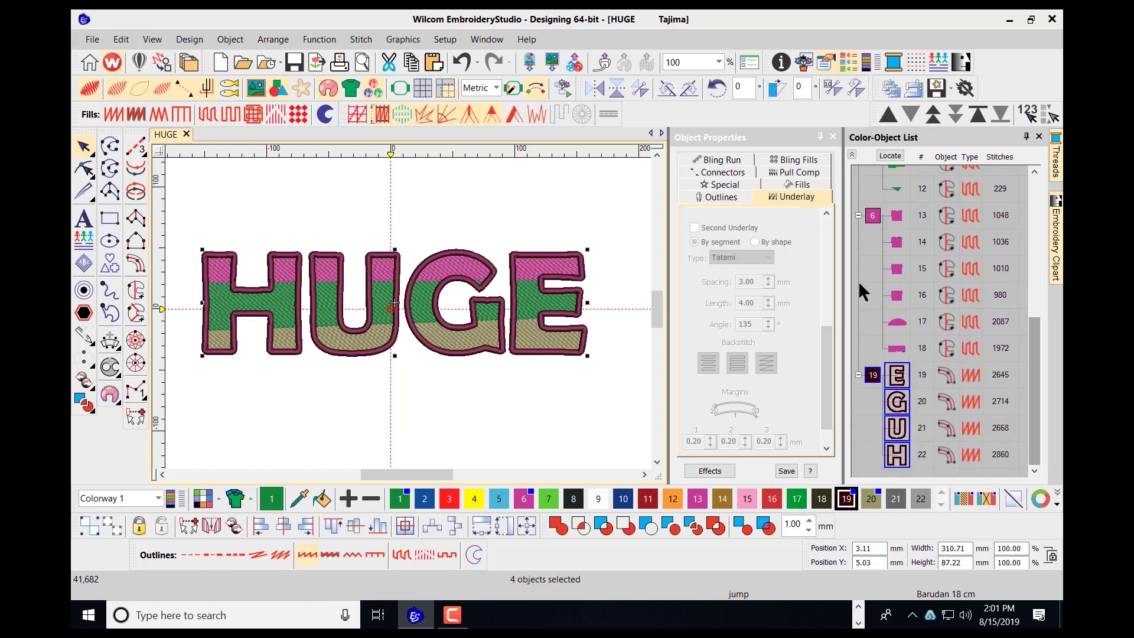
pyautogui.scroll(5, 829, 229)
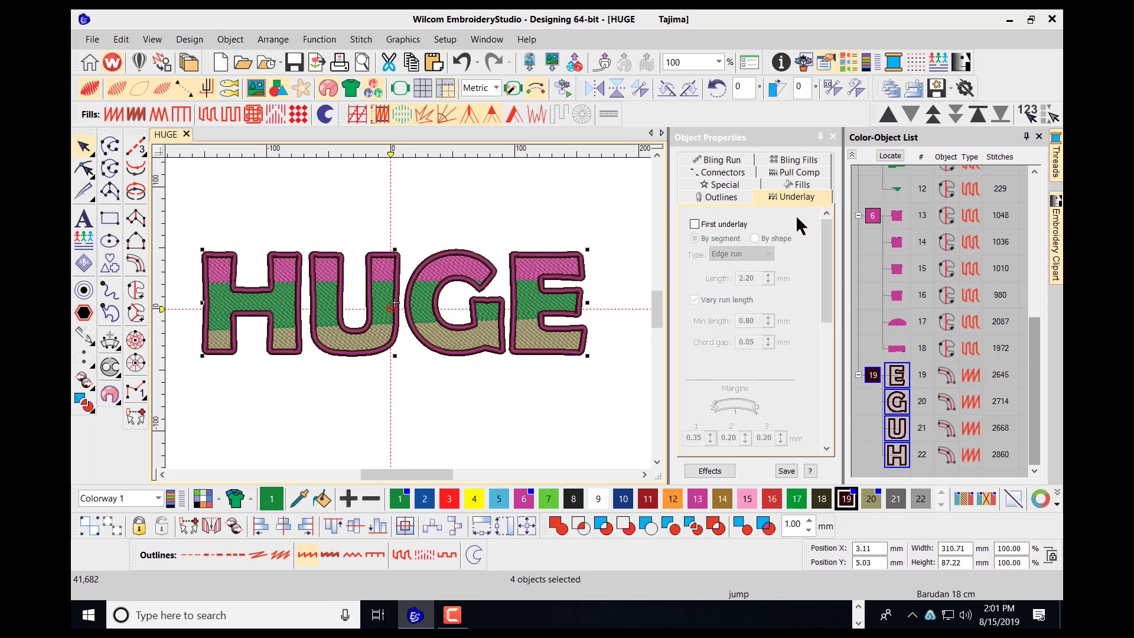
pyautogui.click(694, 224)
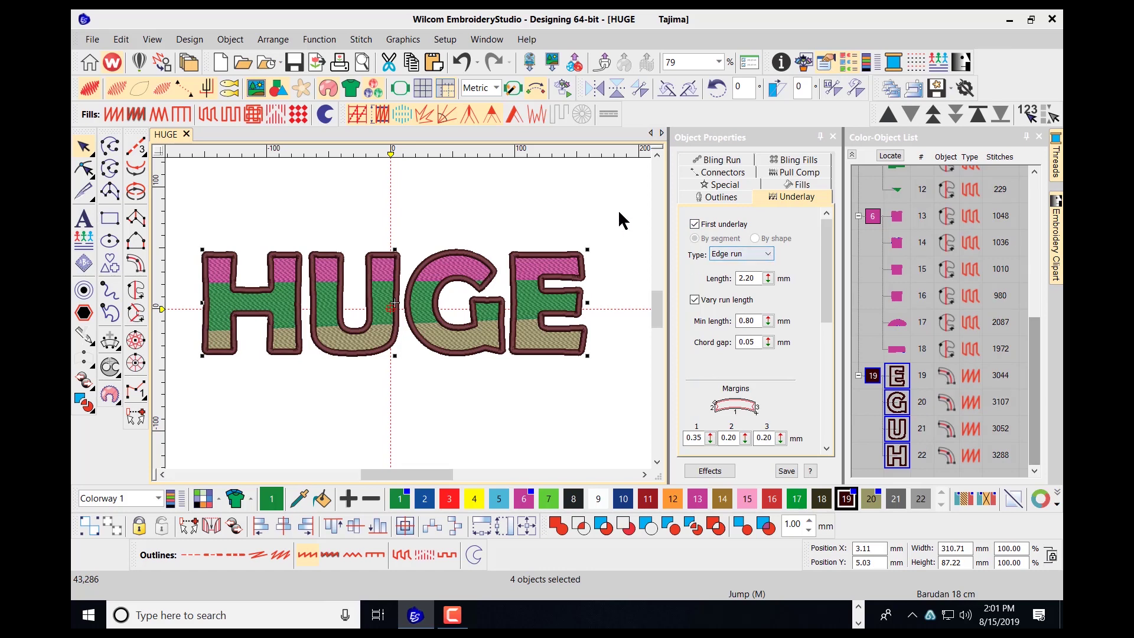
# Enable the second underlay on the satin outlines, set its type to Center Run and deselect them
pyautogui.moveTo(825, 248); pyautogui.dragTo(825, 298)
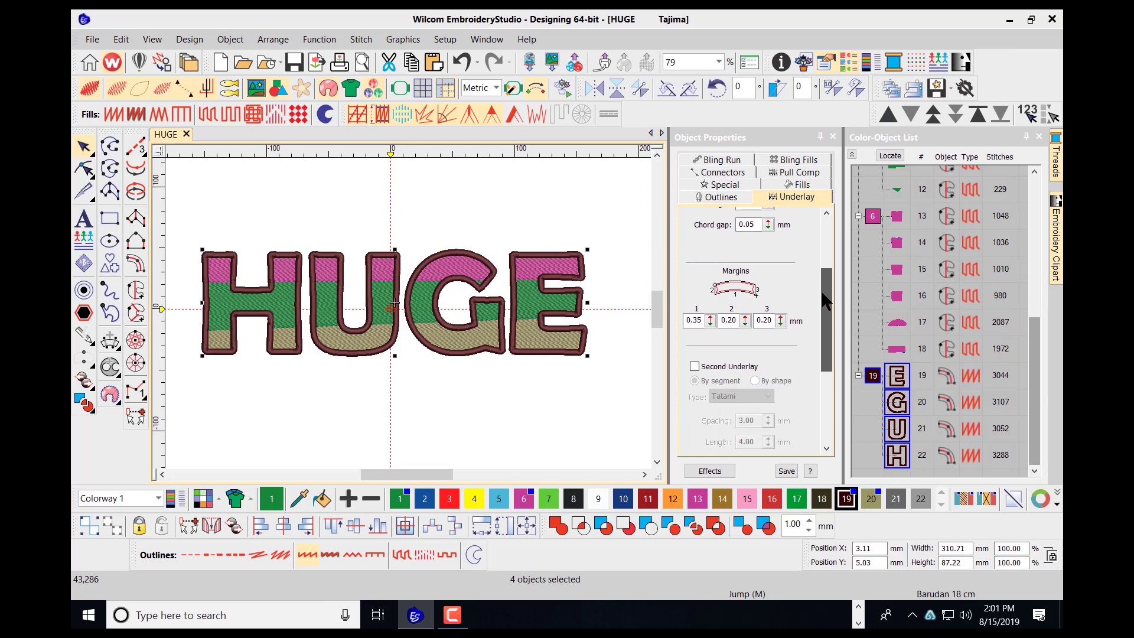
pyautogui.click(694, 366)
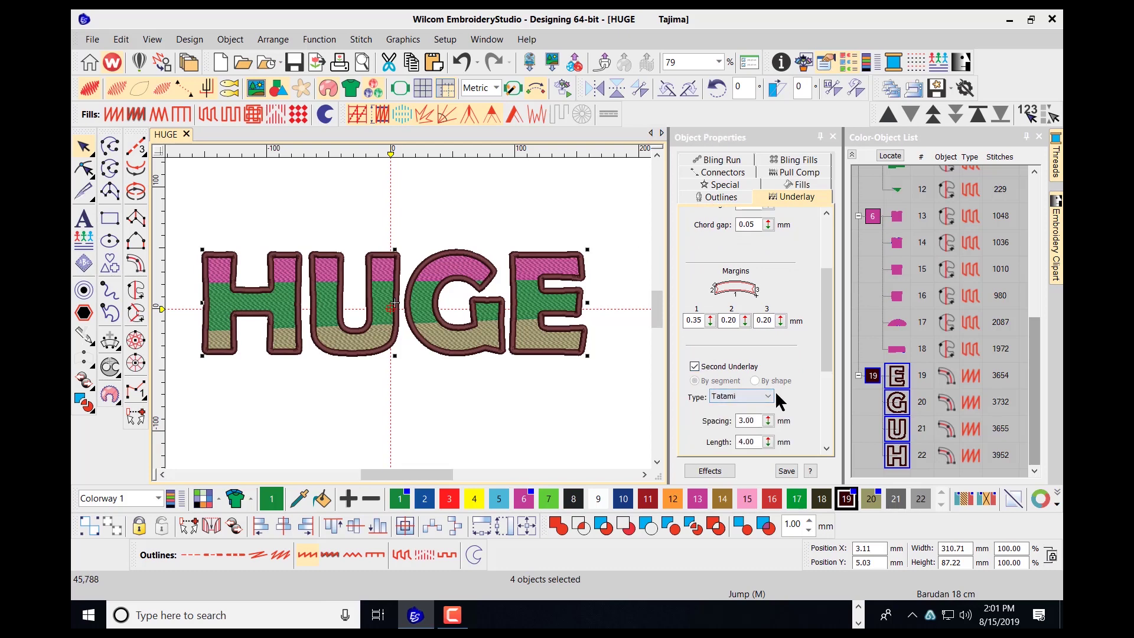
pyautogui.click(769, 396)
pyautogui.click(730, 408)
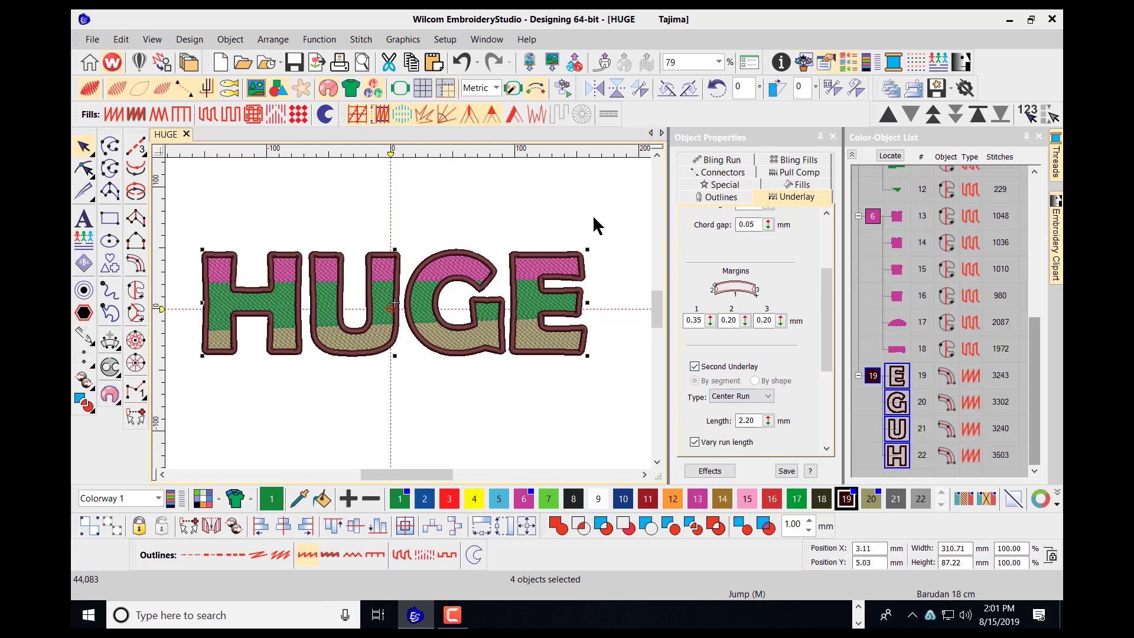
pyautogui.click(587, 203)
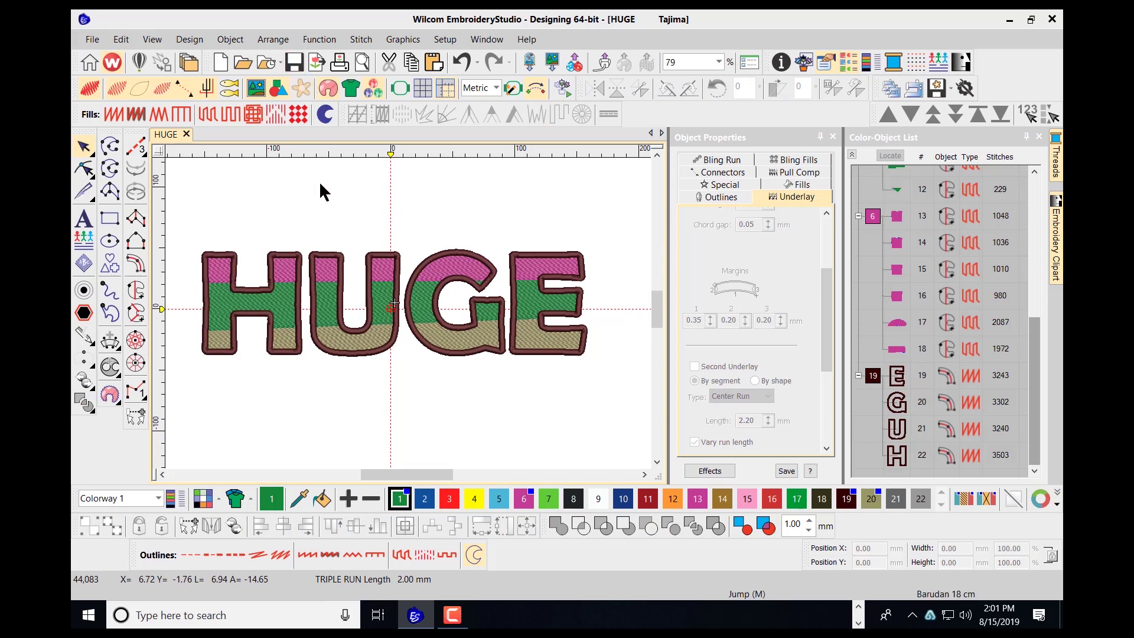
# Apply Remove Small Stitches to the design, always active, with a minimum stitch length of 0.5 mm
pyautogui.click(189, 40)
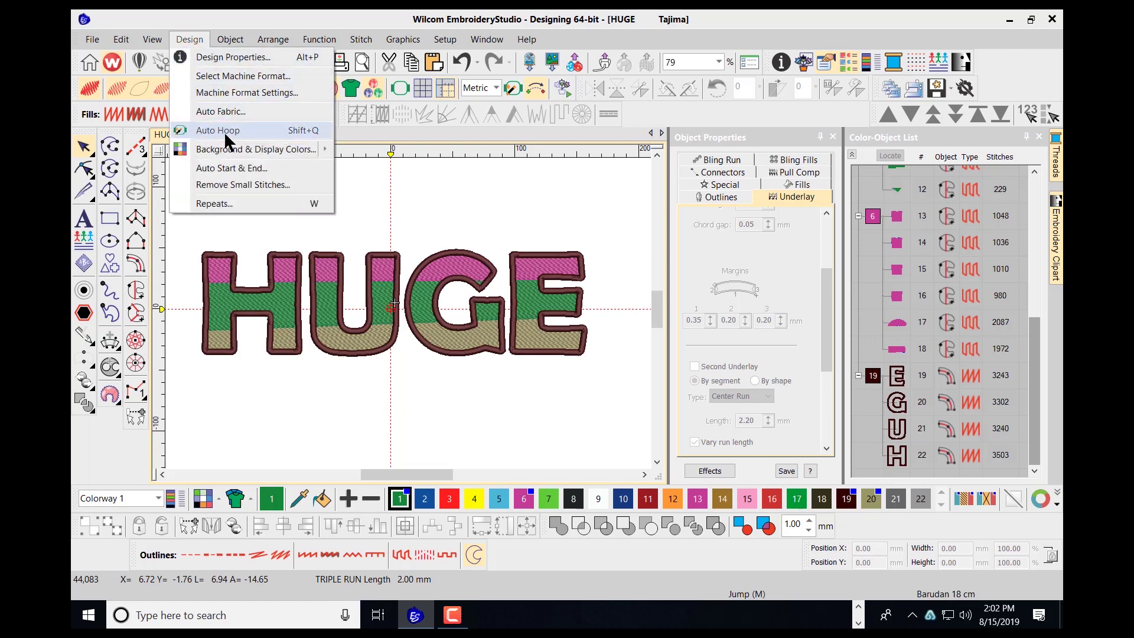
pyautogui.click(242, 184)
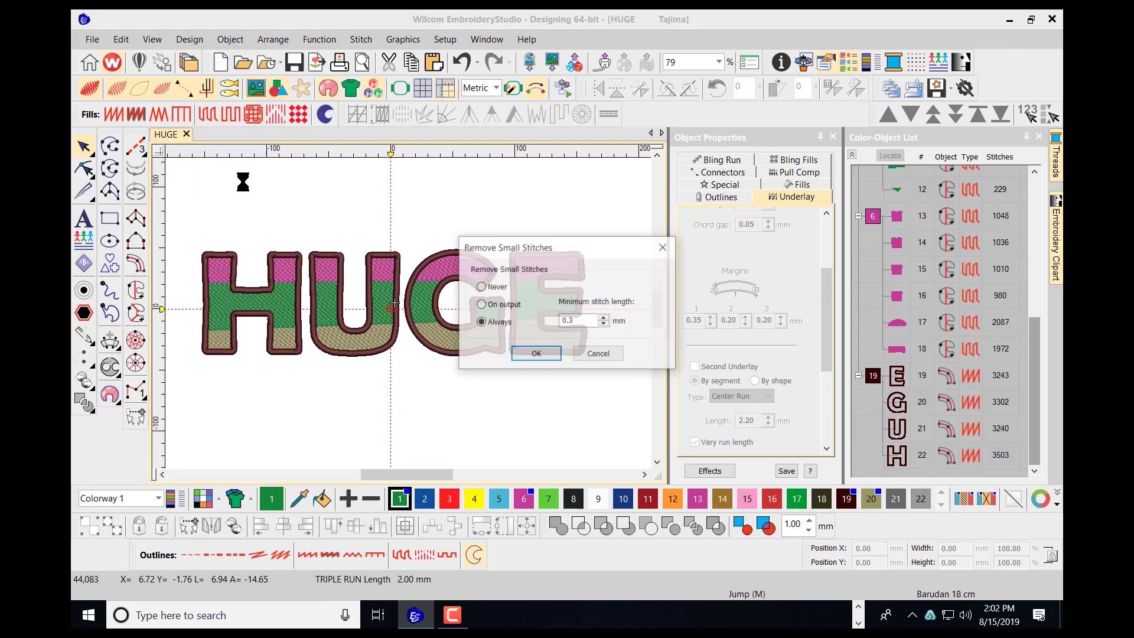
pyautogui.click(604, 318)
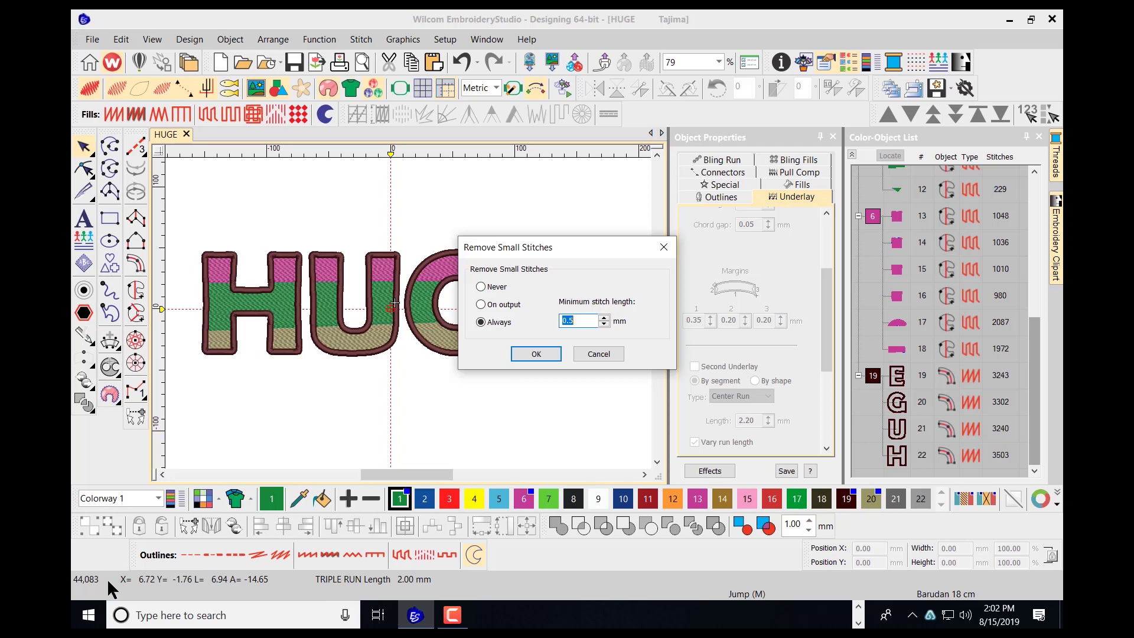
pyautogui.click(534, 350)
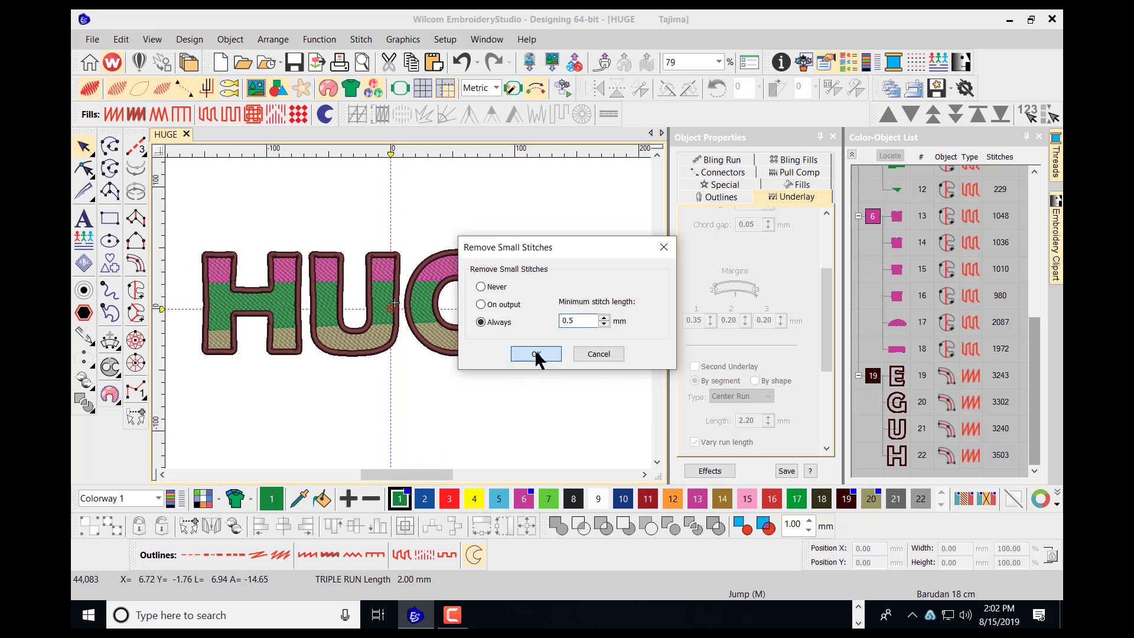
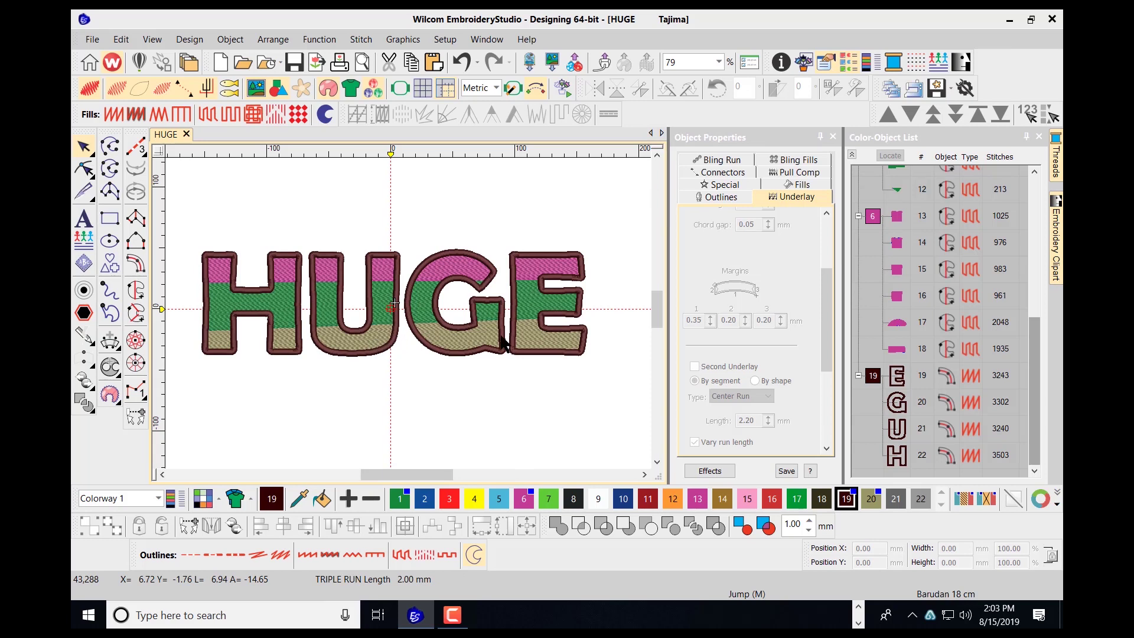
# Move the two lower H leg pieces to the start of the color 20 sequence, placing the left leg first
pyautogui.moveTo(1037, 354); pyautogui.dragTo(1037, 204)
pyautogui.click(896, 192)
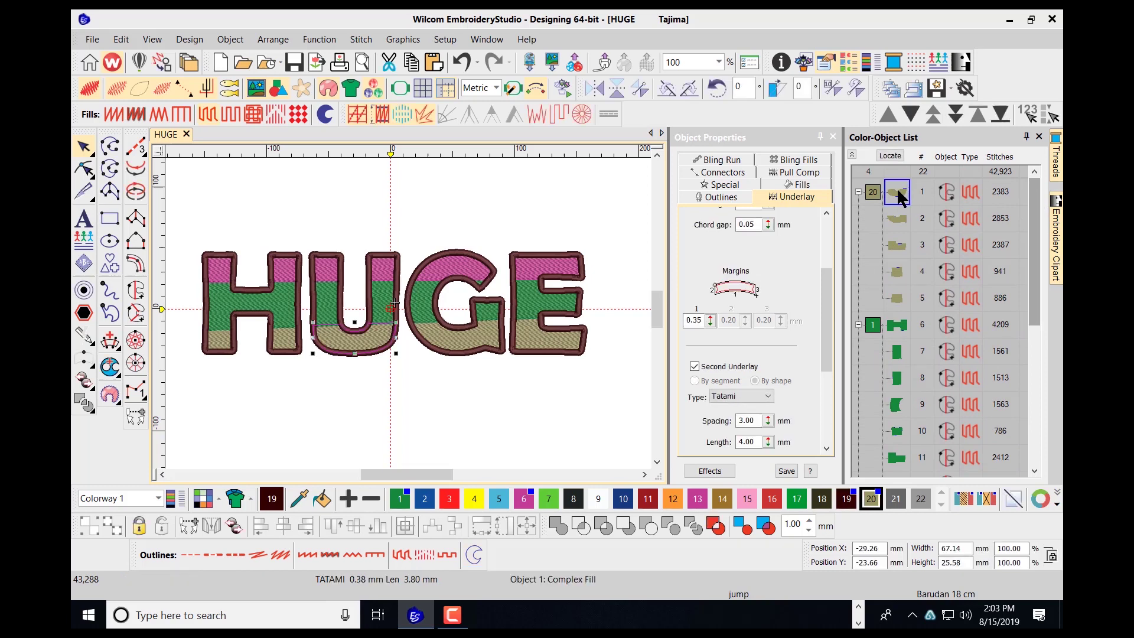
pyautogui.click(898, 273)
pyautogui.click(897, 298)
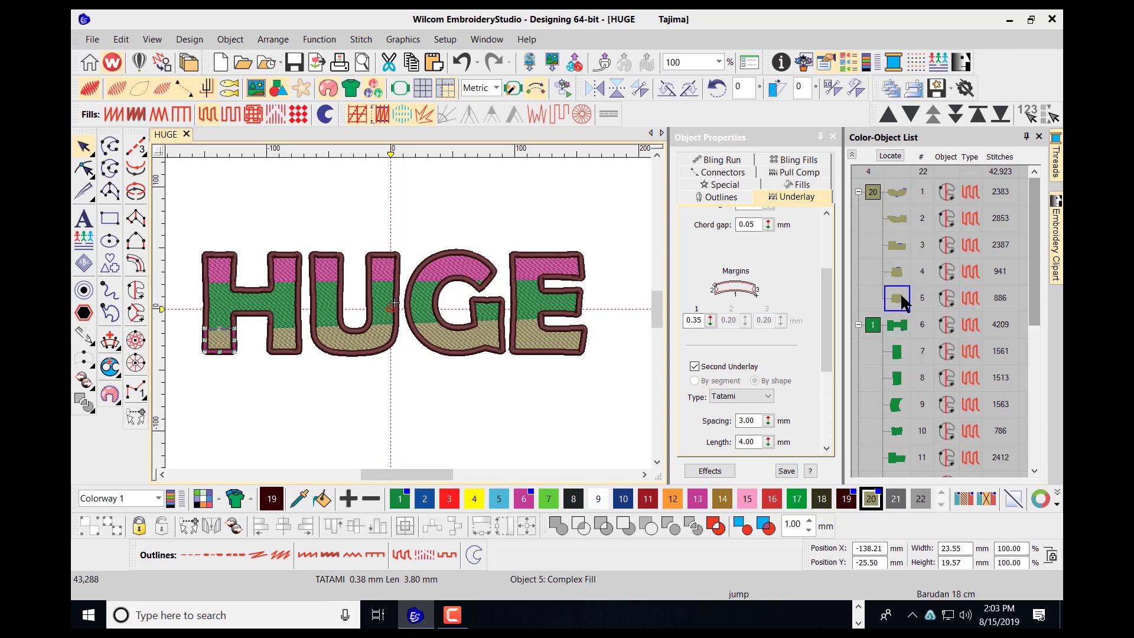
pyautogui.keyDown('ctrl'); pyautogui.click(897, 275); pyautogui.keyUp('ctrl')
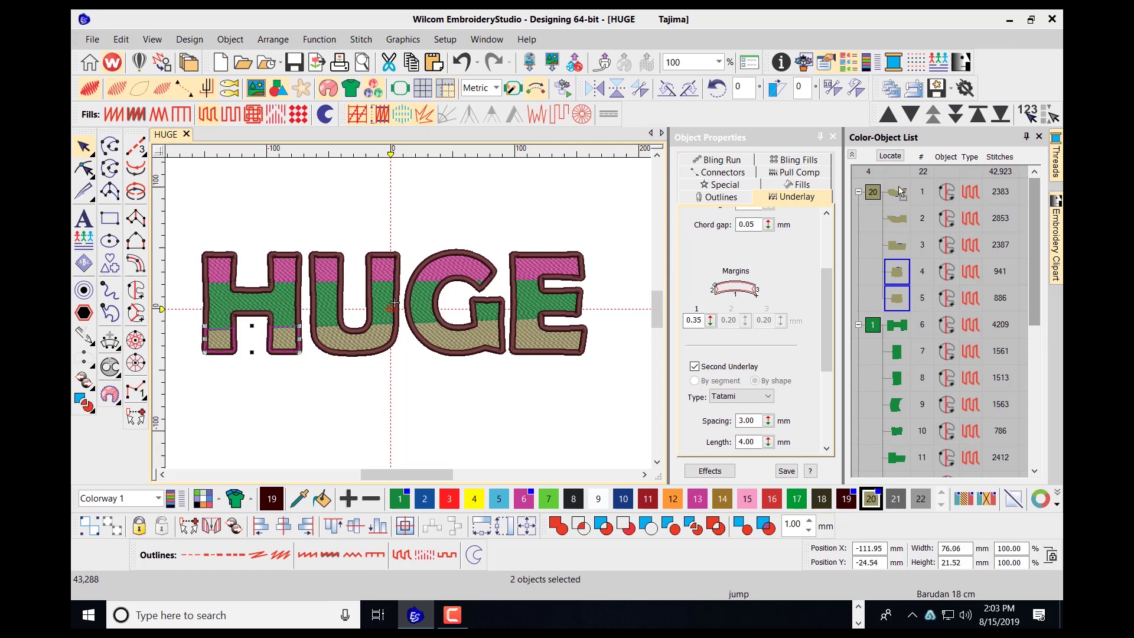
pyautogui.moveTo(900, 191); pyautogui.dragTo(900, 194)
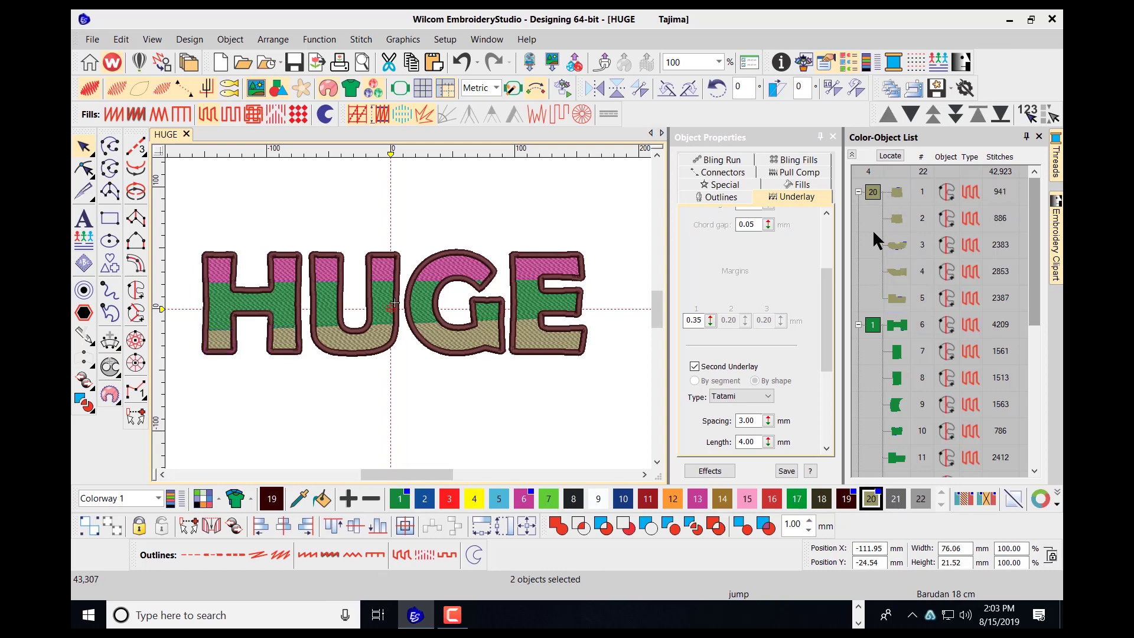
pyautogui.click(894, 217)
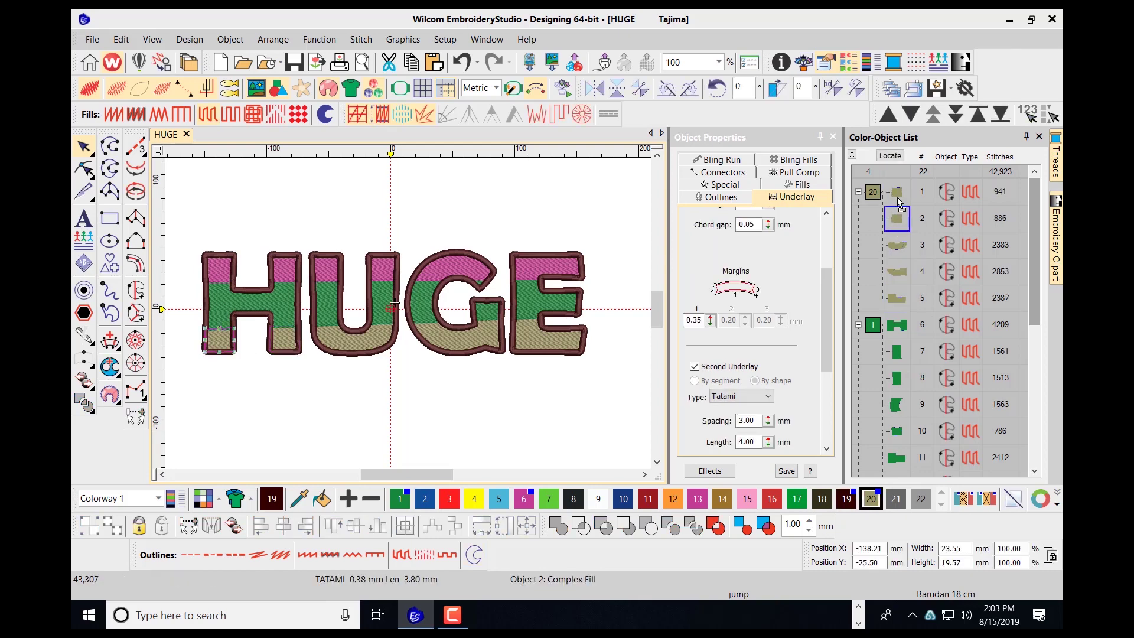
pyautogui.moveTo(899, 190); pyautogui.dragTo(898, 192)
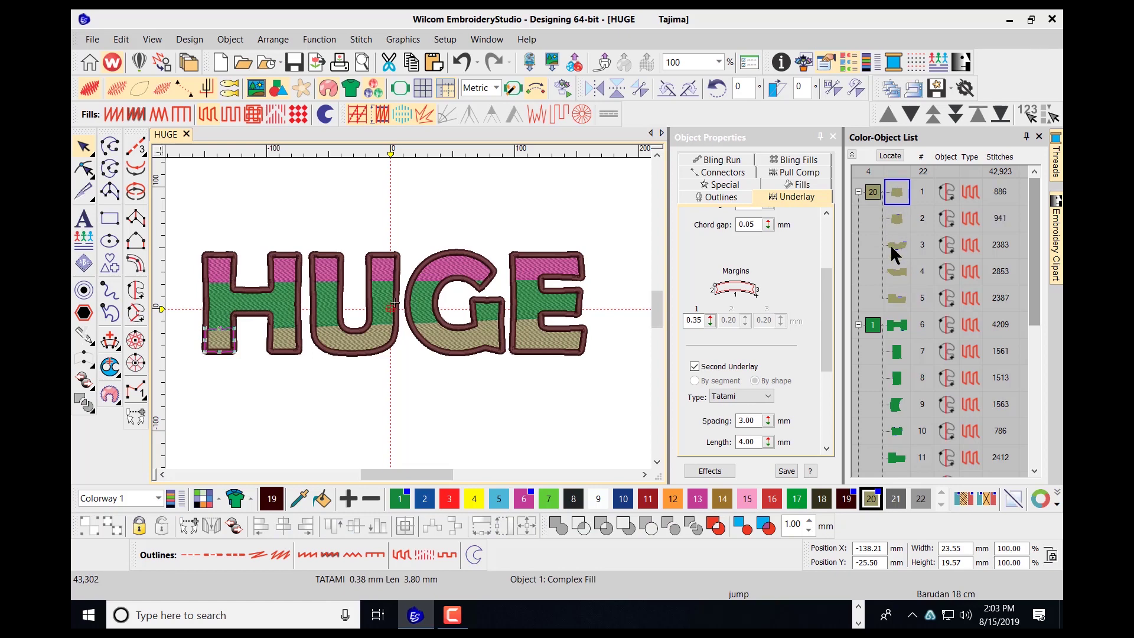
pyautogui.click(527, 201)
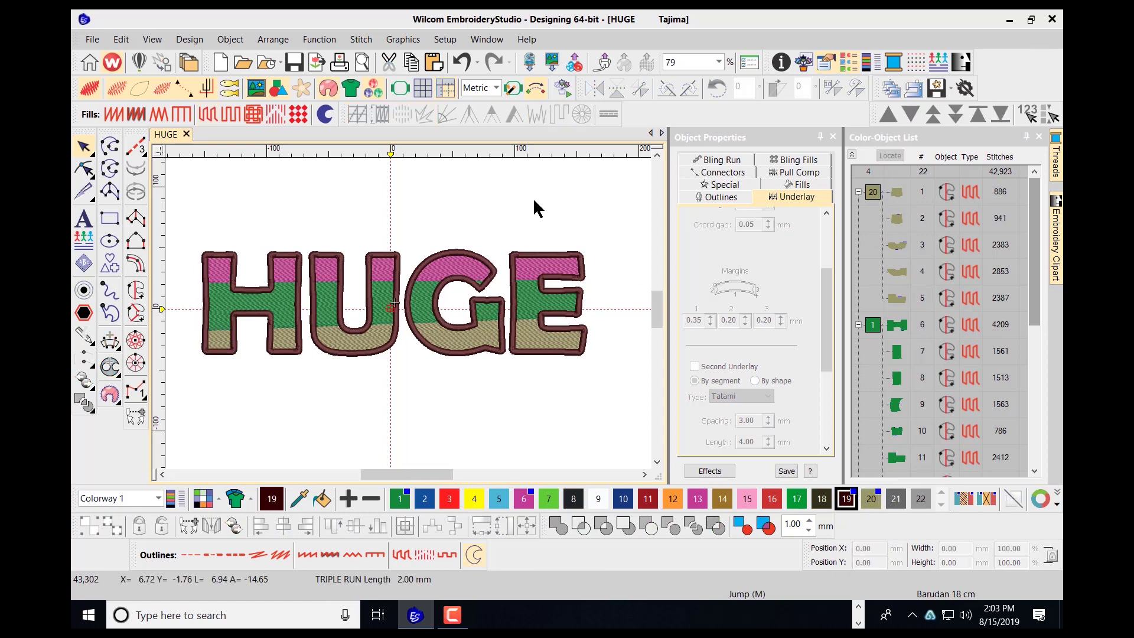
# Play the stitch-out simulation of the HUGE design to check the sewing order and stop it
pyautogui.click(562, 87)
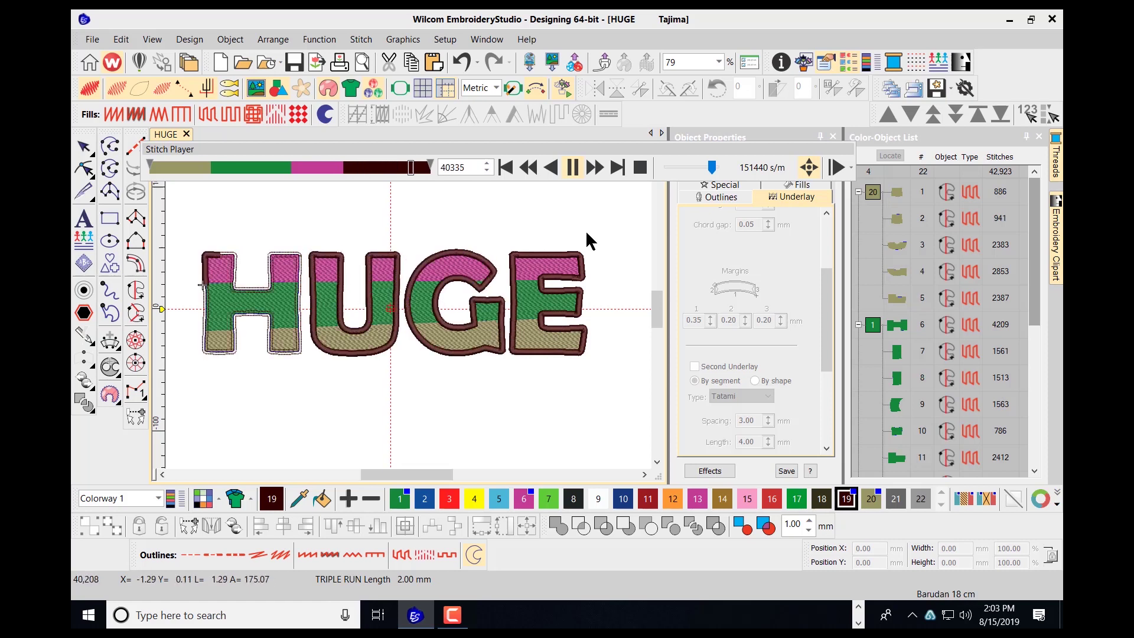
pyautogui.click(640, 168)
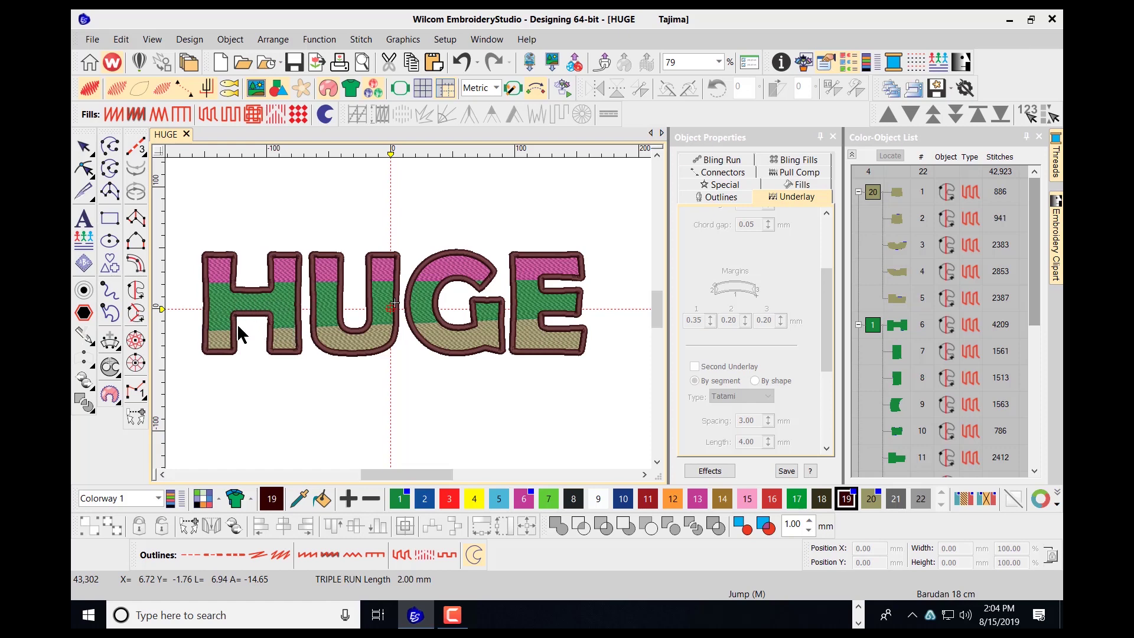
# Digitize a color 20 run connector from the H's lower left leg up through the crossbar and down into the lower right leg
pyautogui.scroll(2, 269, 323)
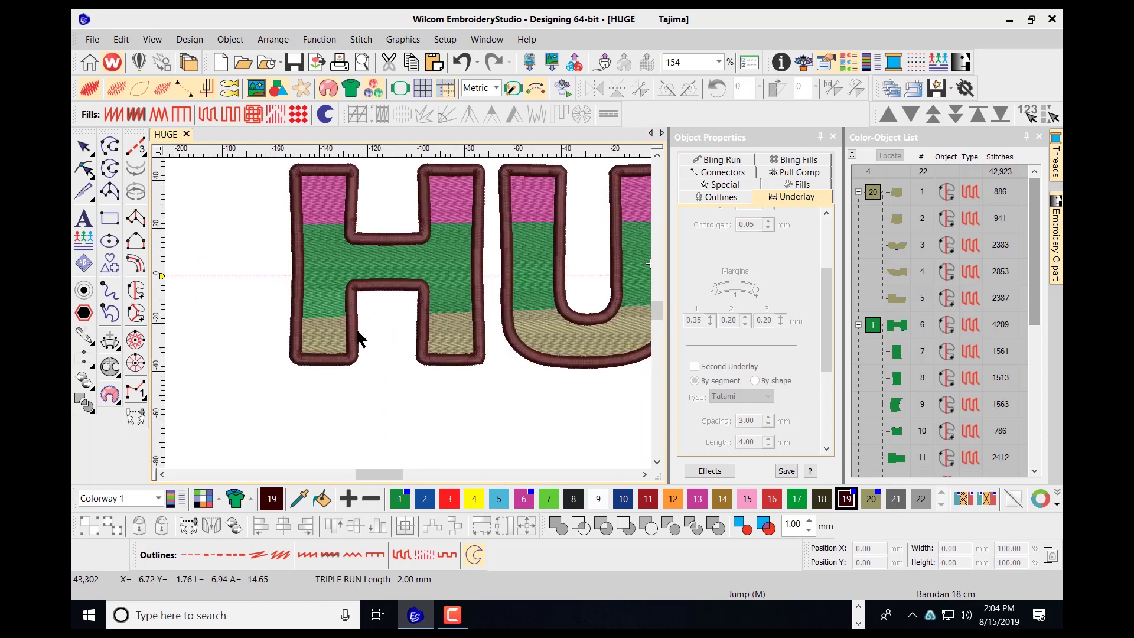
pyautogui.click(871, 497)
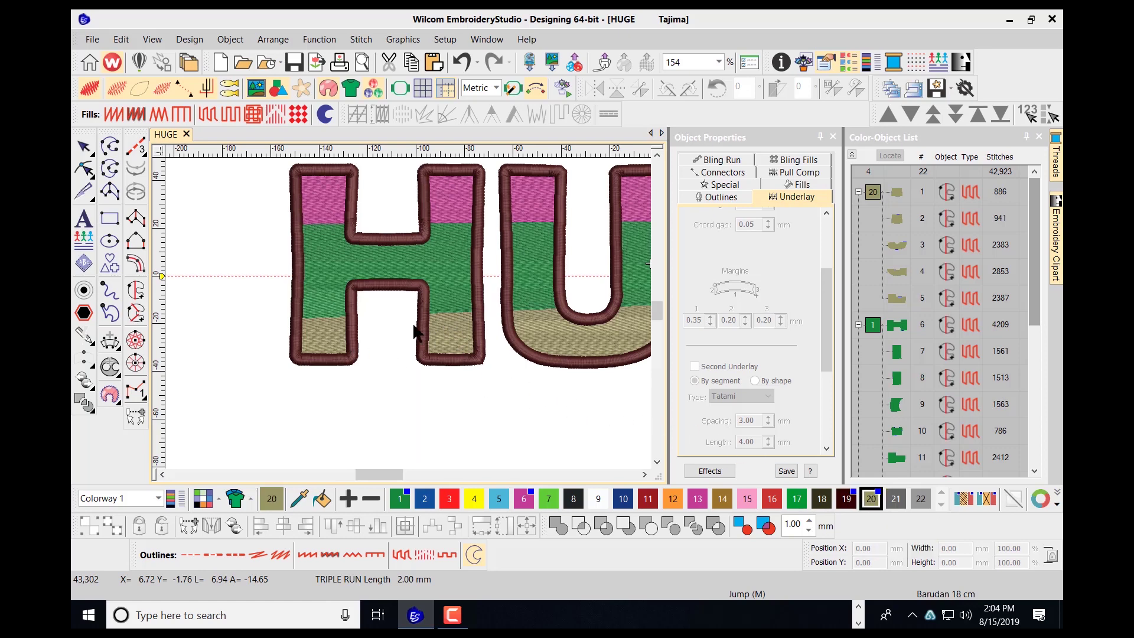
pyautogui.click(137, 146)
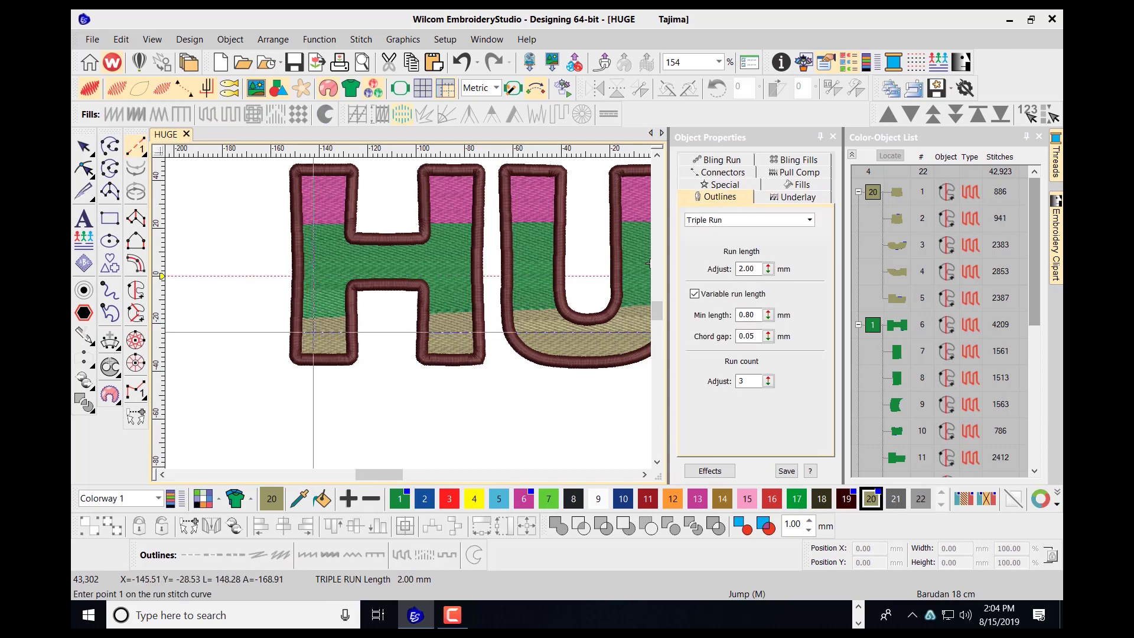
pyautogui.click(305, 317)
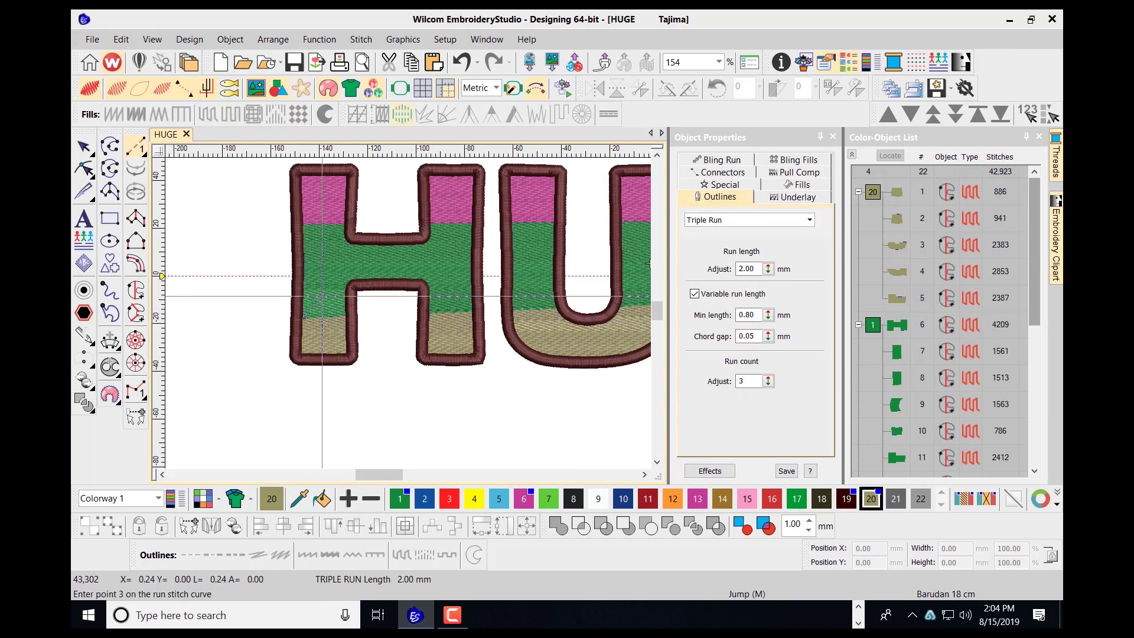
pyautogui.click(334, 264)
pyautogui.click(396, 263)
pyautogui.click(442, 267)
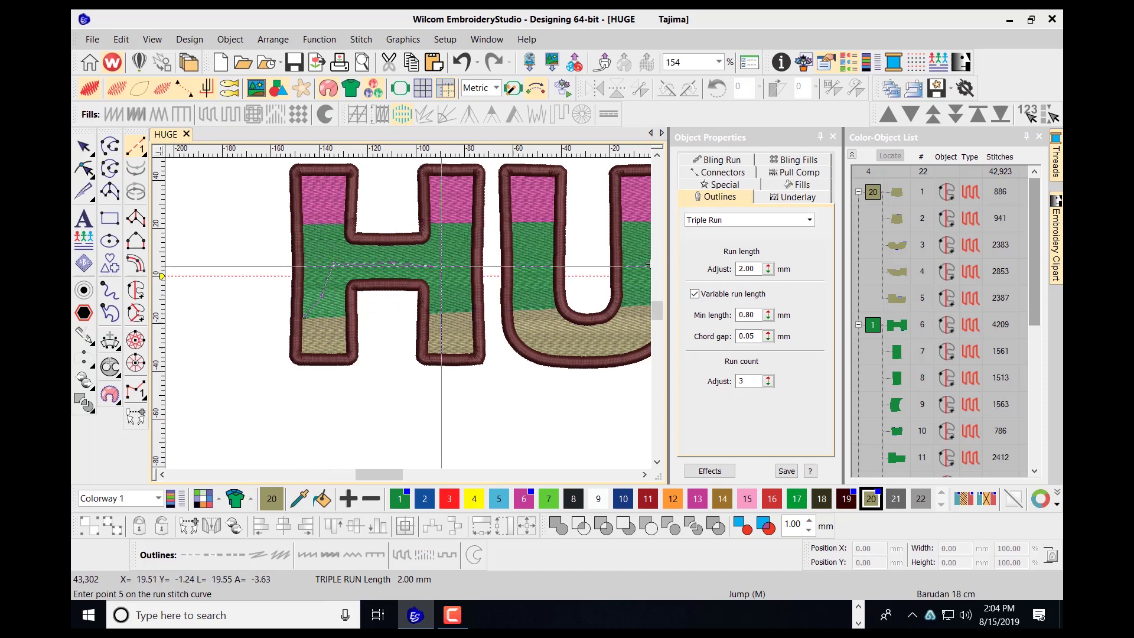
pyautogui.click(444, 285)
pyautogui.click(446, 302)
pyautogui.click(454, 339)
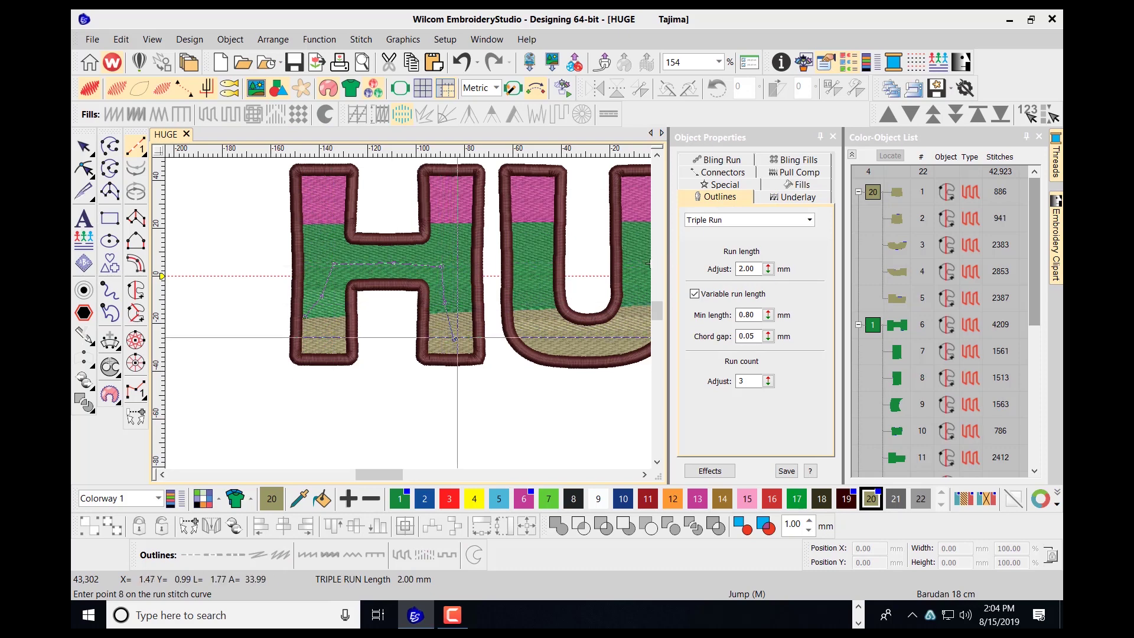
pyautogui.press('Return')
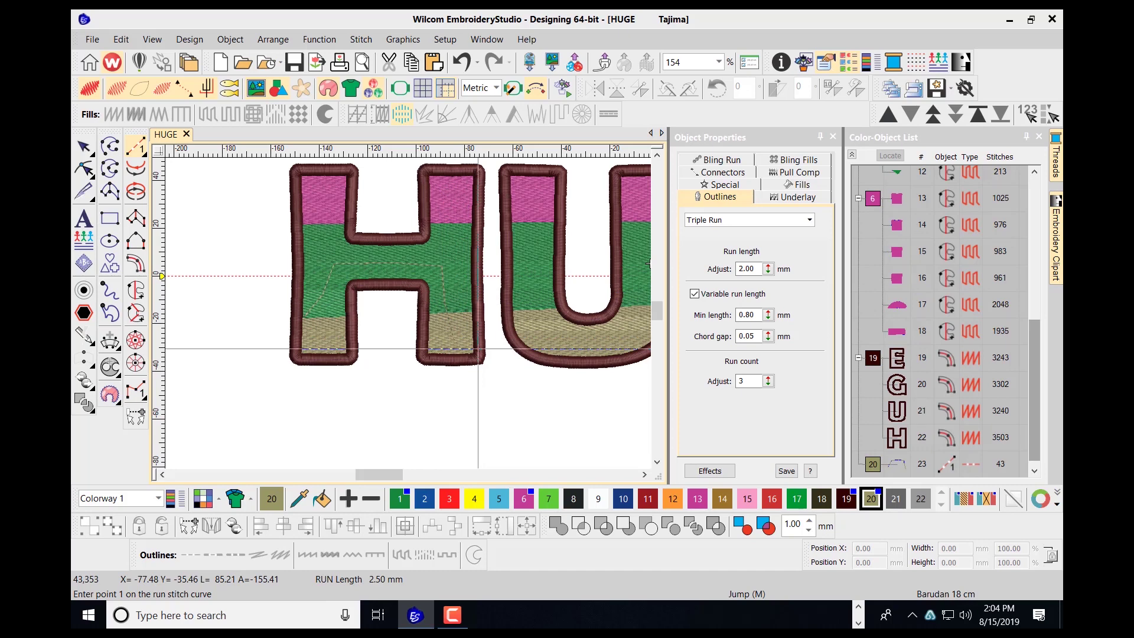
pyautogui.press('Escape')
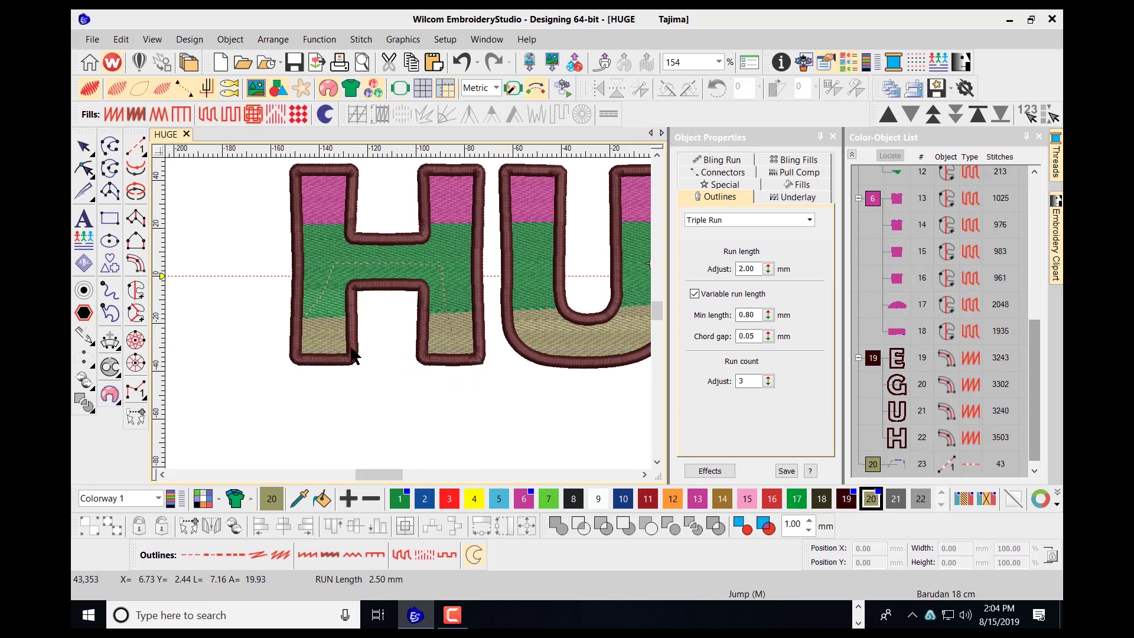
# Try moving the exit point of the H's lower-left fill piece to its upper-left corner with Reshape
pyautogui.click(333, 341)
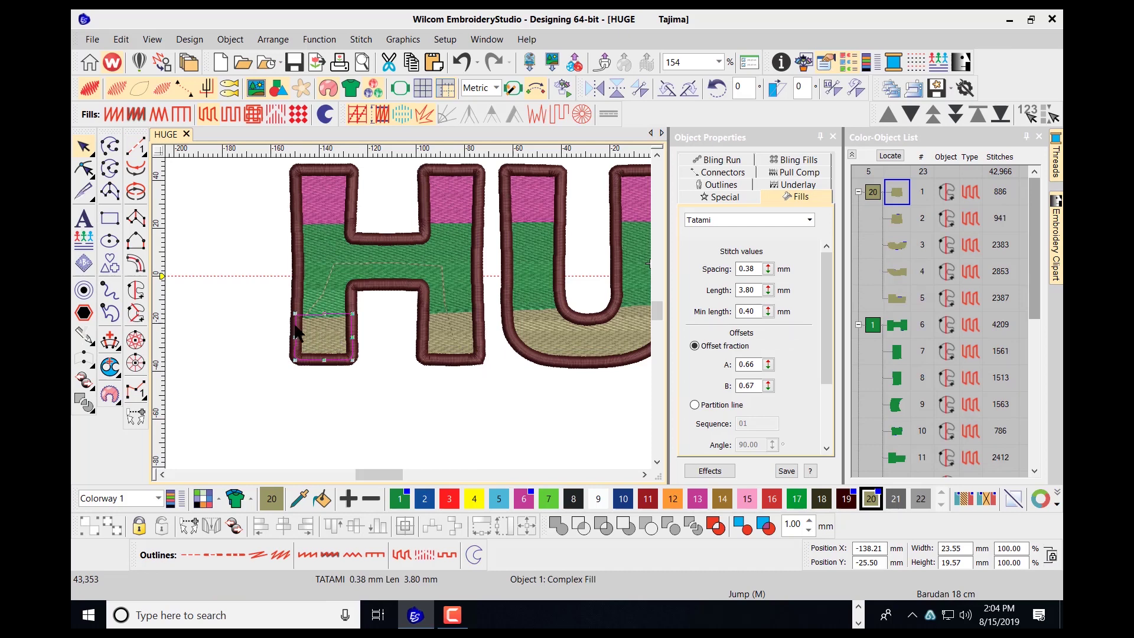
pyautogui.click(90, 170)
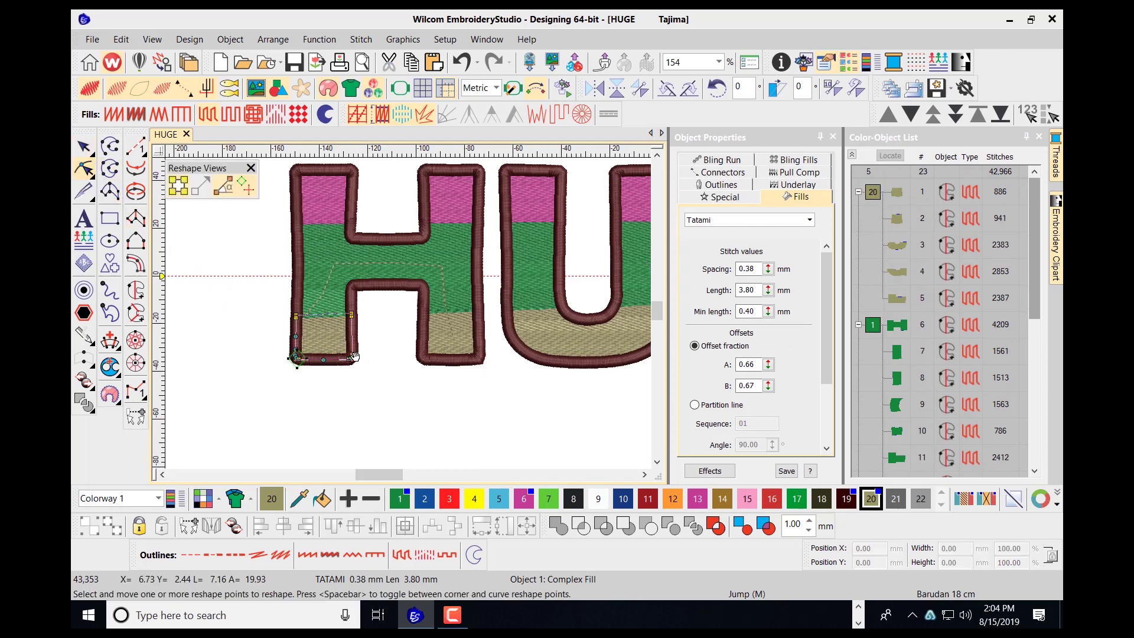
pyautogui.click(298, 316)
pyautogui.click(459, 59)
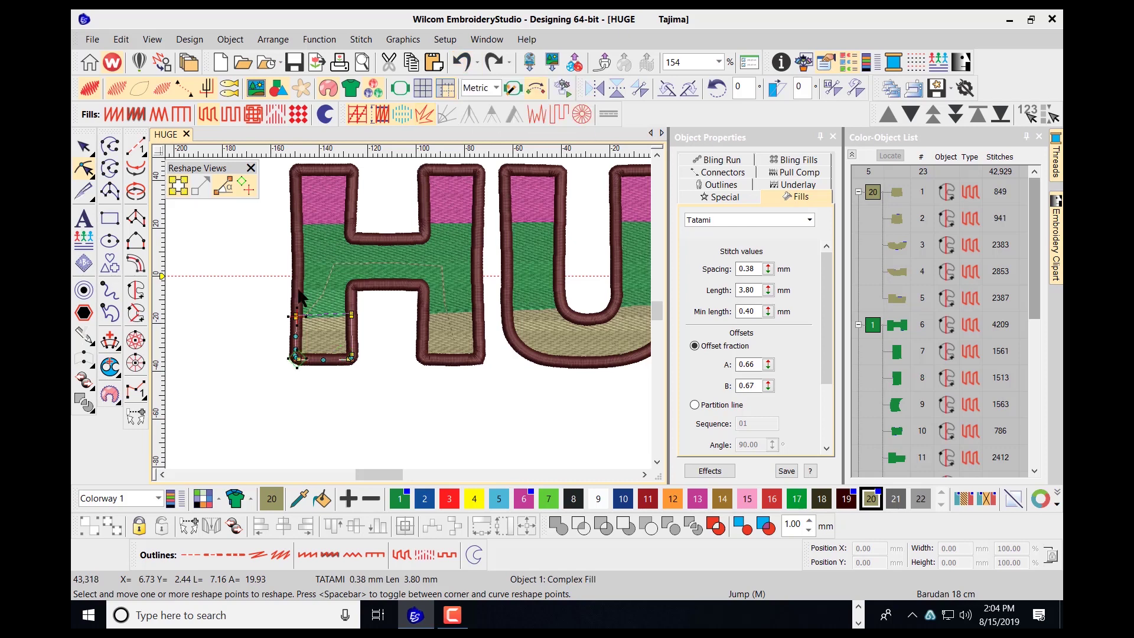
pyautogui.moveTo(352, 356); pyautogui.dragTo(360, 354)
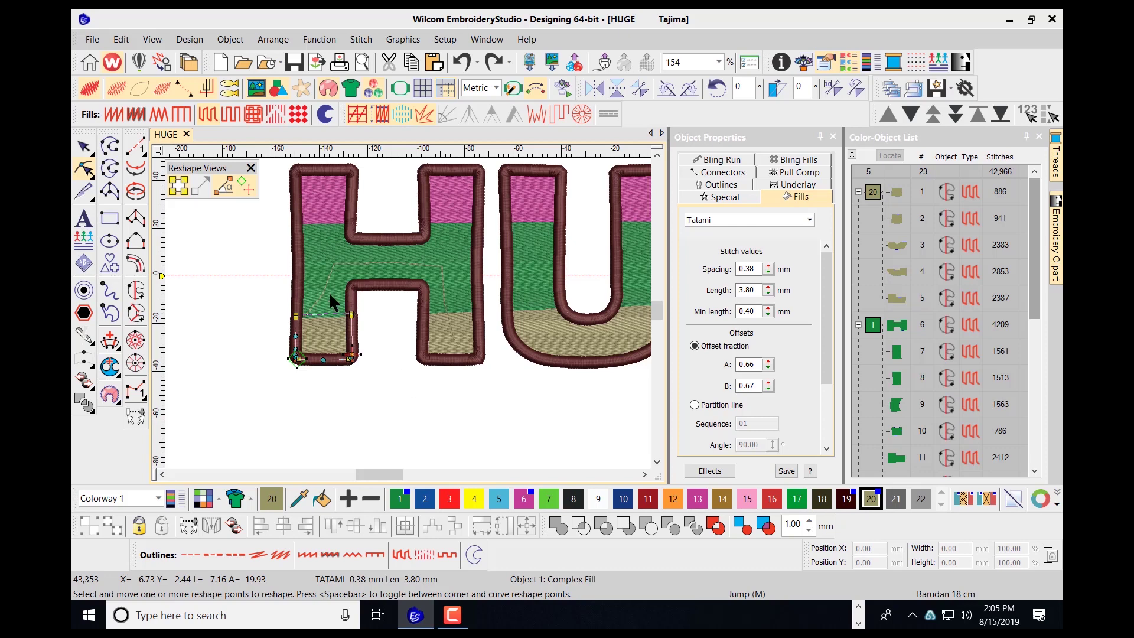
# Reshape the H's connector run to start at the left leg's lower-right corner and follow the leg's inner edge up into the crossbar
pyautogui.click(453, 331)
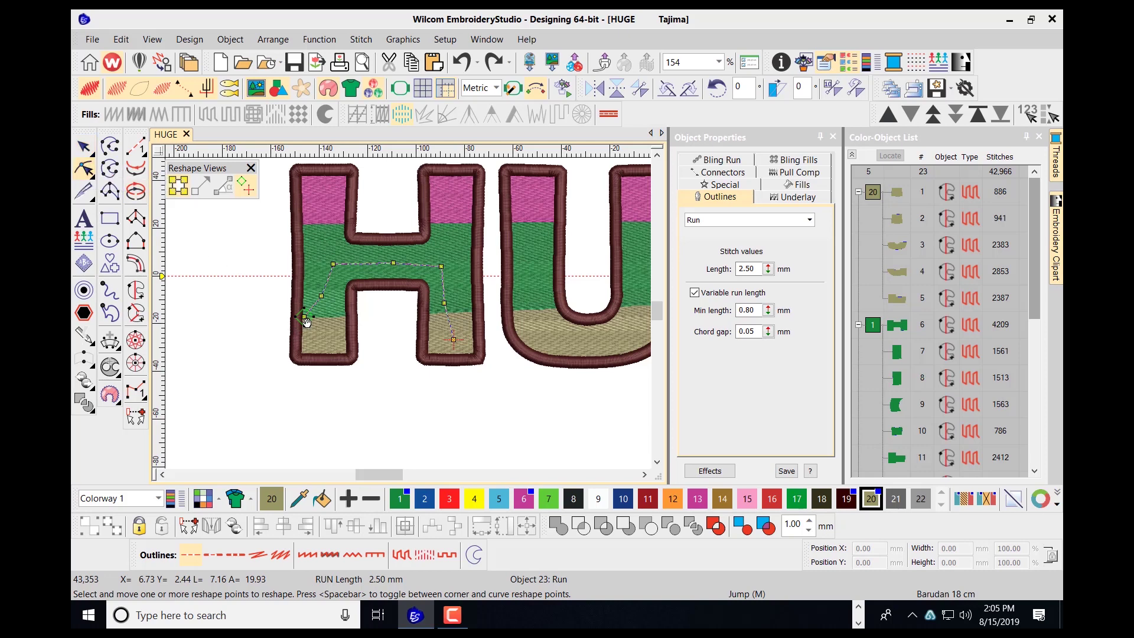
pyautogui.moveTo(305, 319); pyautogui.dragTo(351, 354)
pyautogui.moveTo(321, 295); pyautogui.dragTo(351, 315)
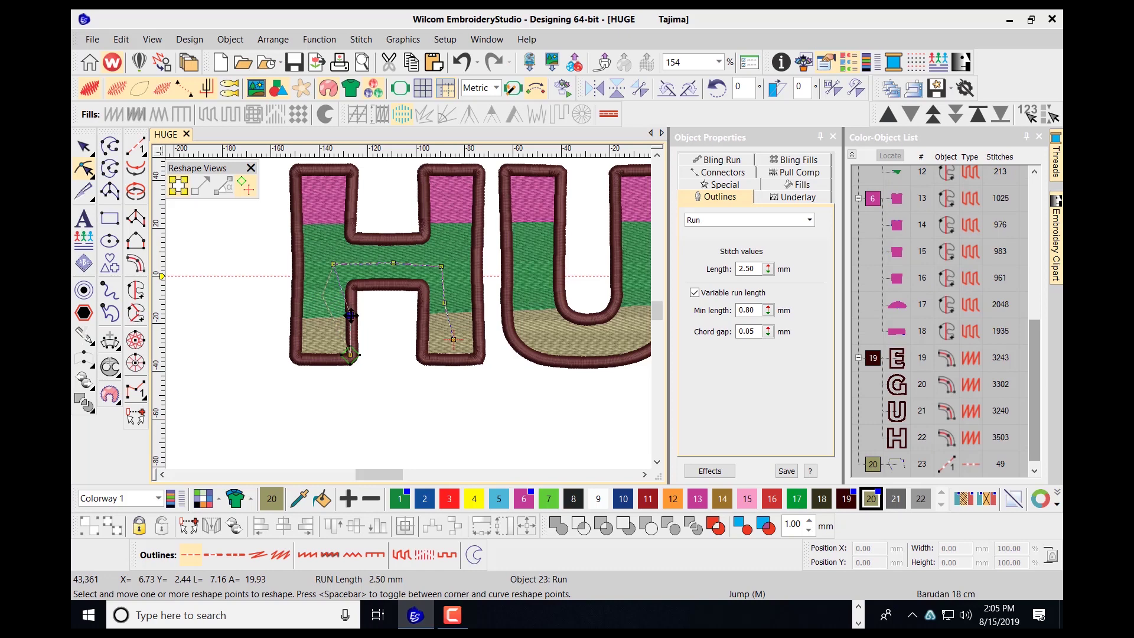
pyautogui.moveTo(334, 264); pyautogui.dragTo(357, 270)
pyautogui.moveTo(442, 268); pyautogui.dragTo(442, 277)
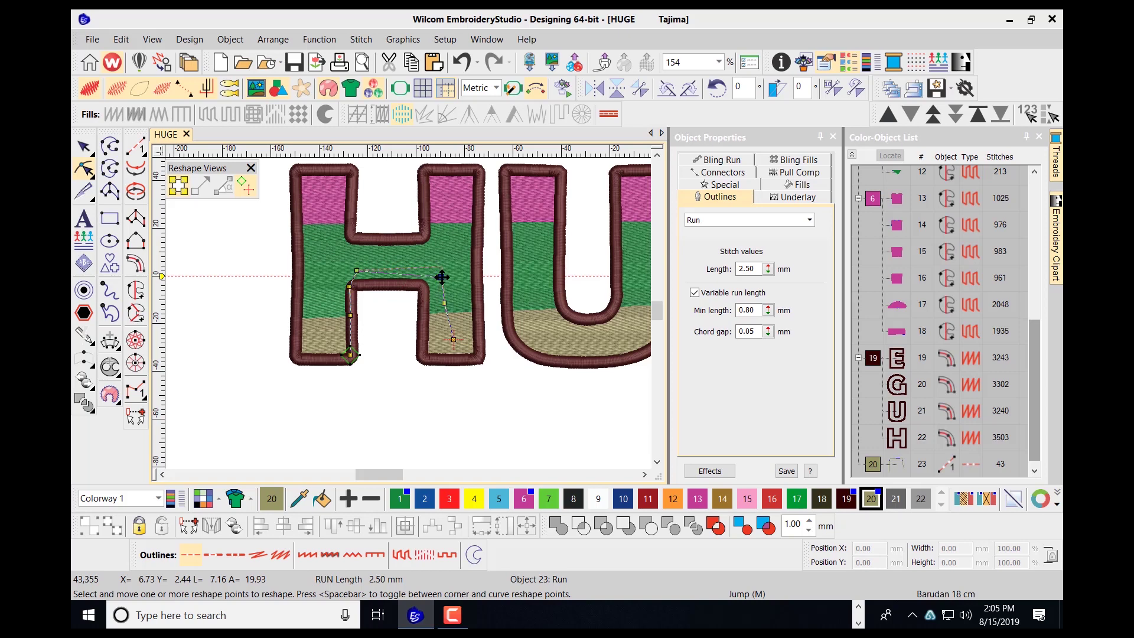
pyautogui.click(85, 151)
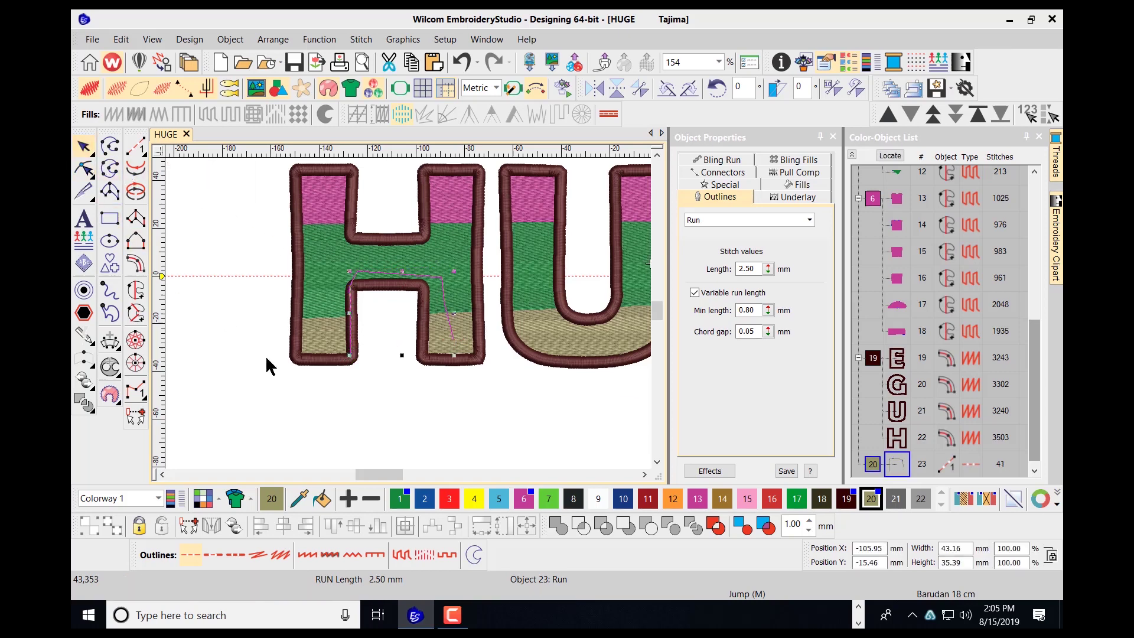
# Resequence the left H leg fill, the connector run and the right H leg fill in that order at the start of color 20
pyautogui.click(321, 333)
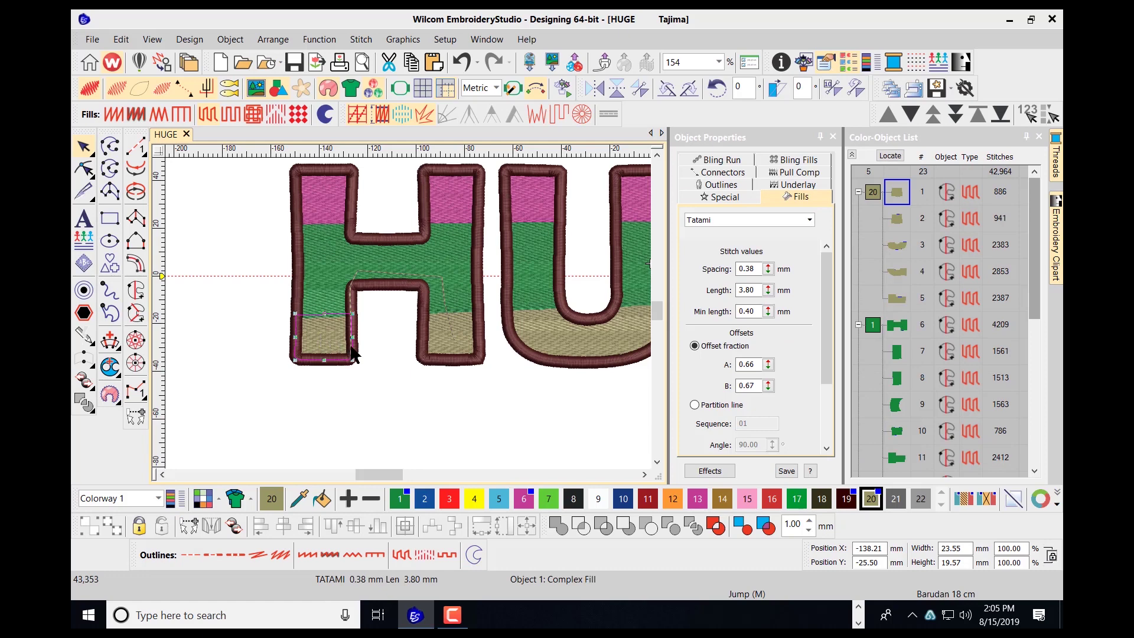
pyautogui.moveTo(1026, 274); pyautogui.dragTo(1051, 452)
pyautogui.keyDown('ctrl'); pyautogui.click(899, 456); pyautogui.keyUp('ctrl')
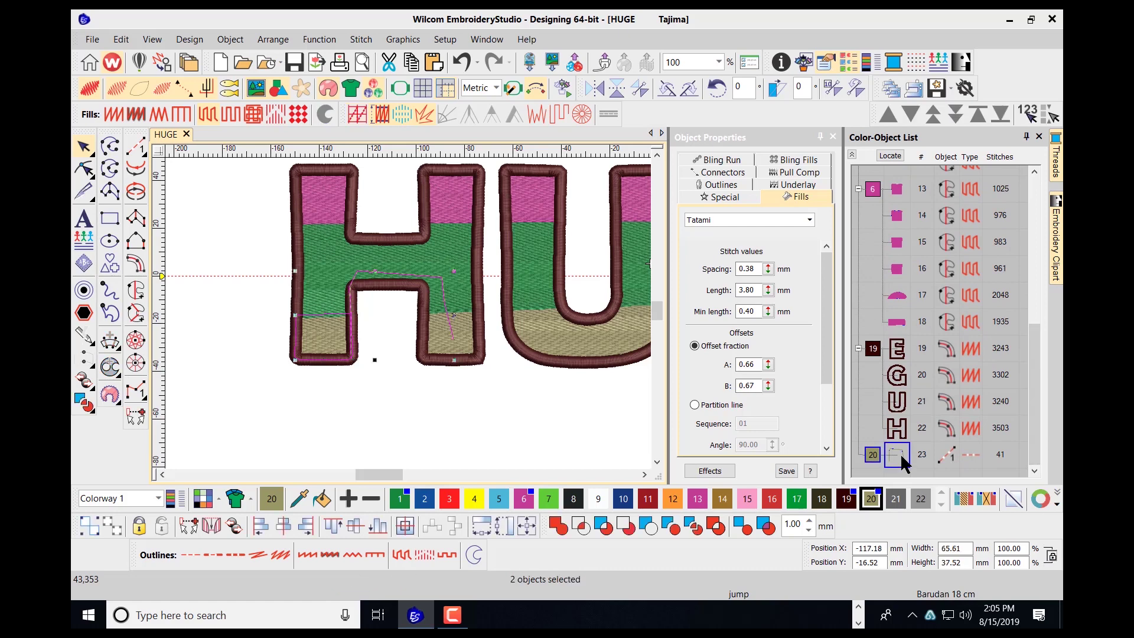
pyautogui.keyDown('ctrl'); pyautogui.click(462, 327); pyautogui.keyUp('ctrl')
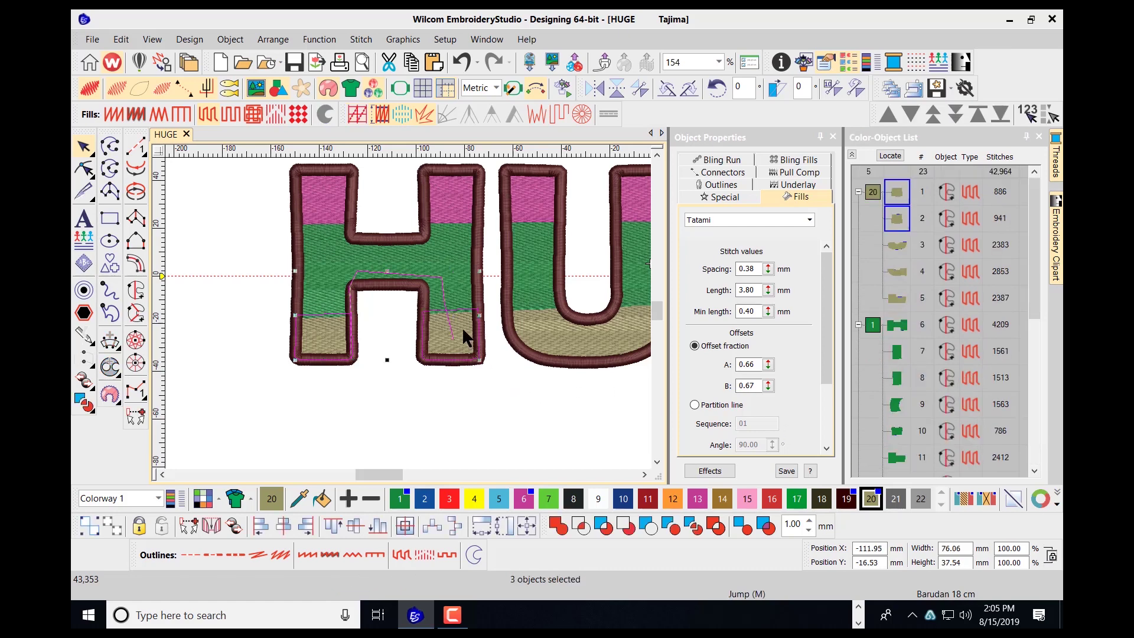
pyautogui.click(1028, 116)
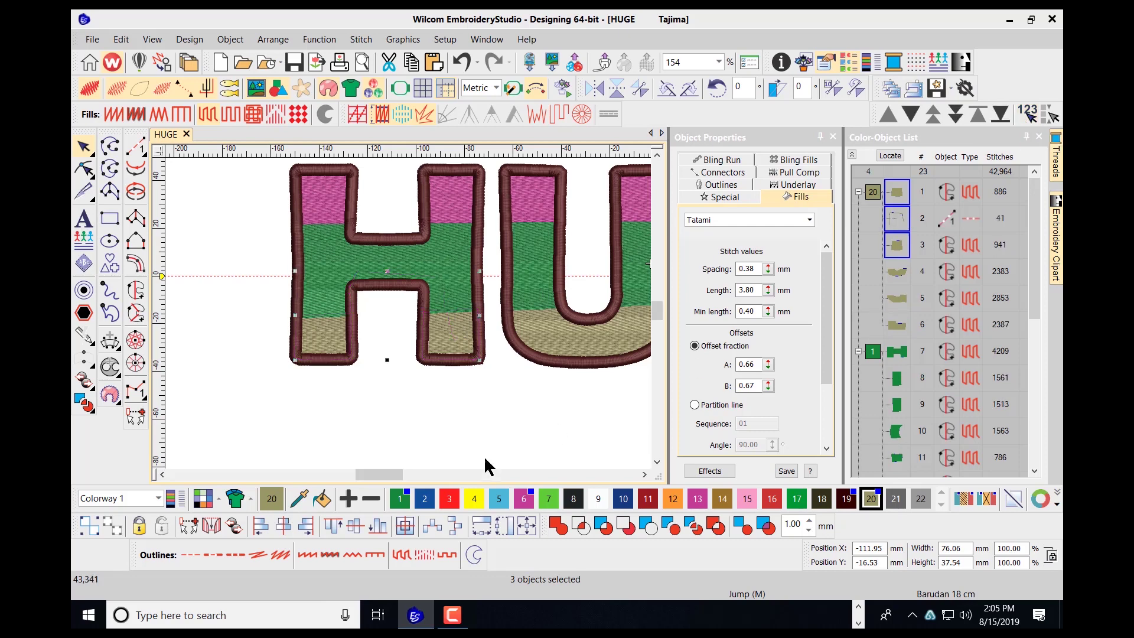
# Move the entry point of the H's lower-right leg fill to the end of the connector run with Reshape
pyautogui.click(450, 339)
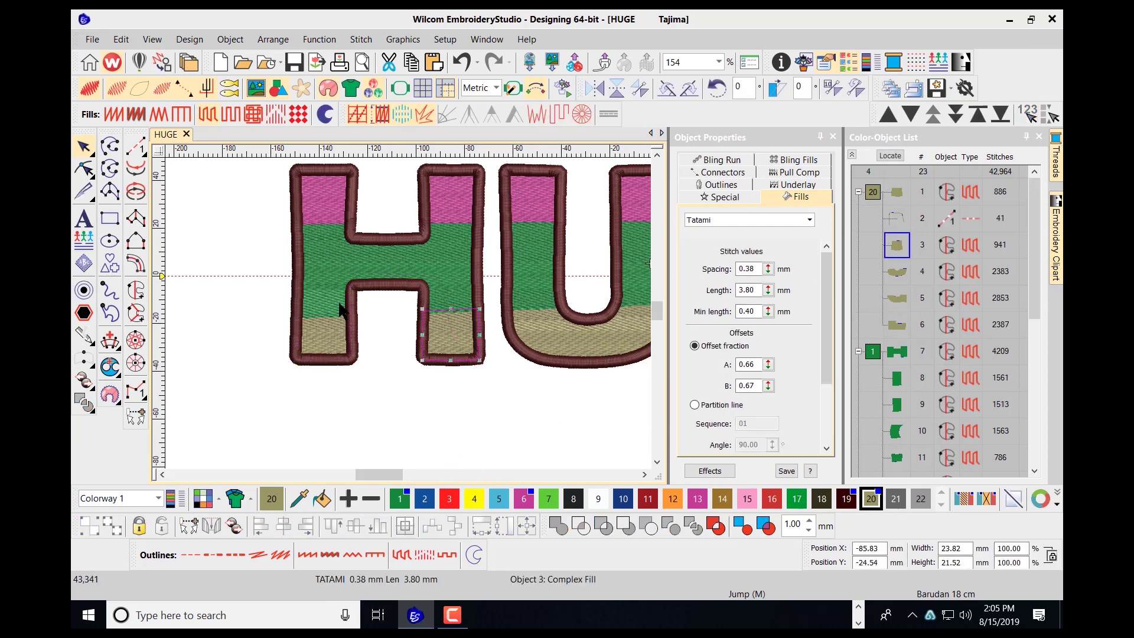
pyautogui.click(84, 167)
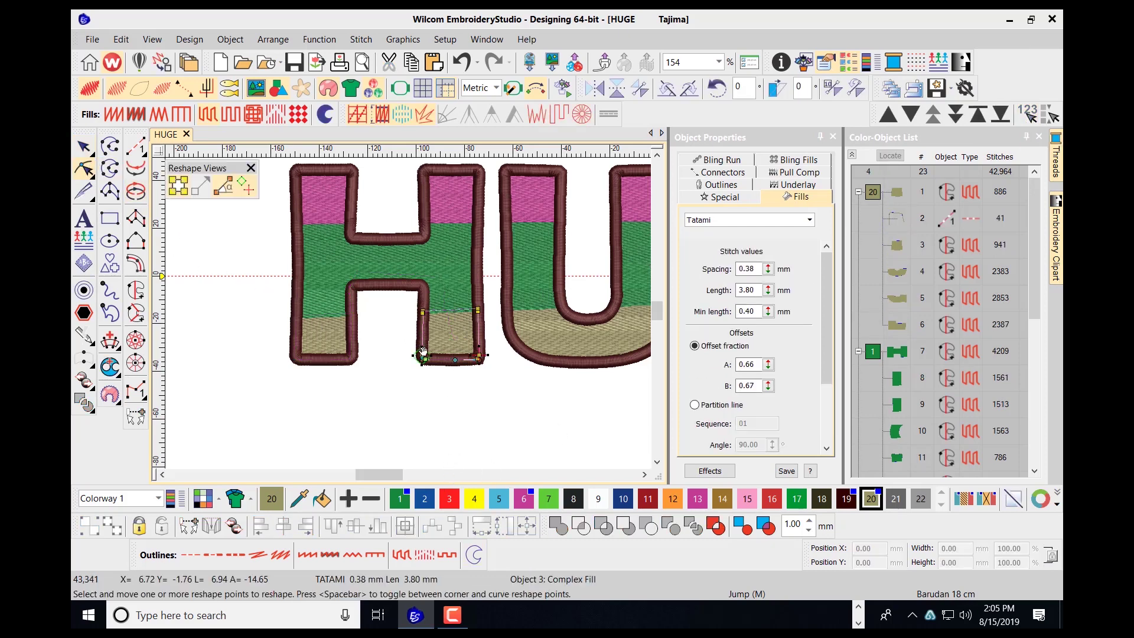
pyautogui.click(464, 356)
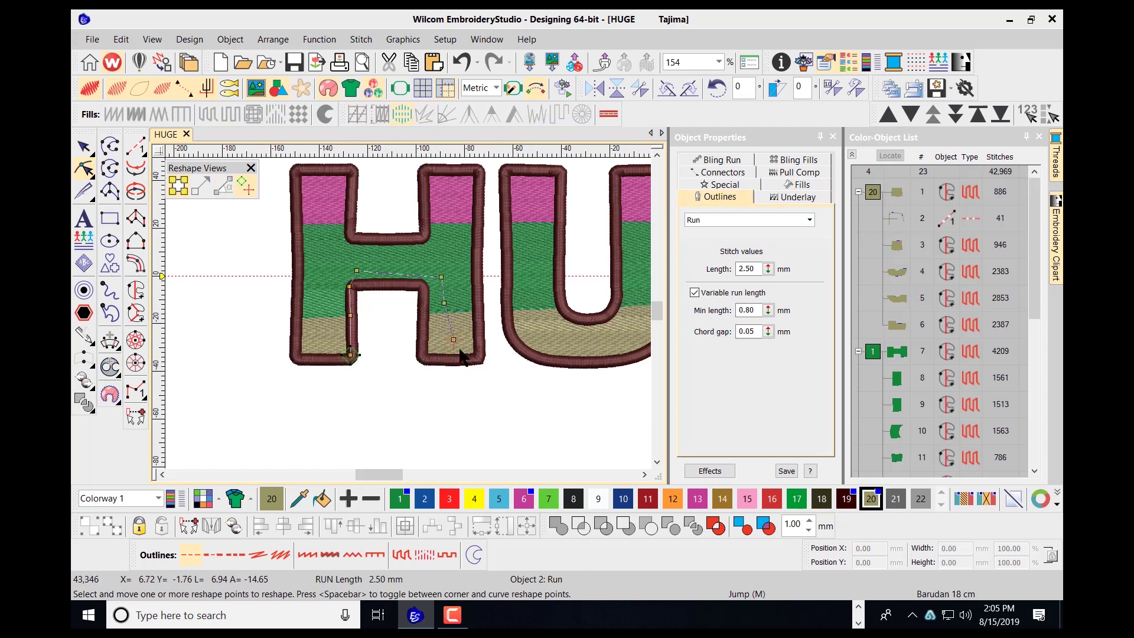
pyautogui.click(455, 343)
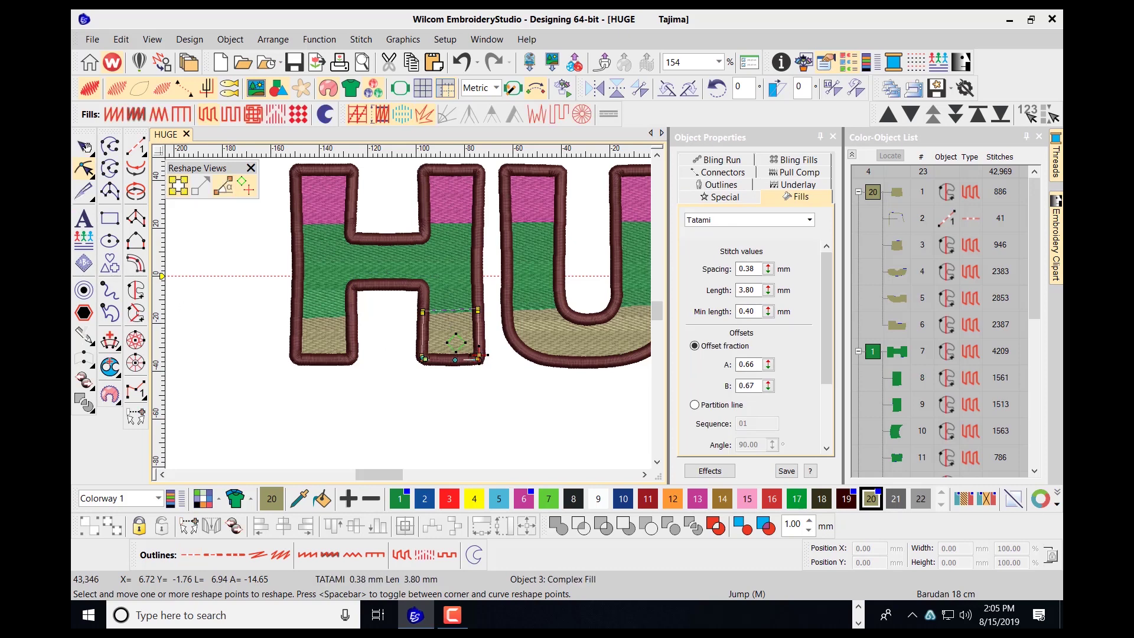
pyautogui.press('Escape')
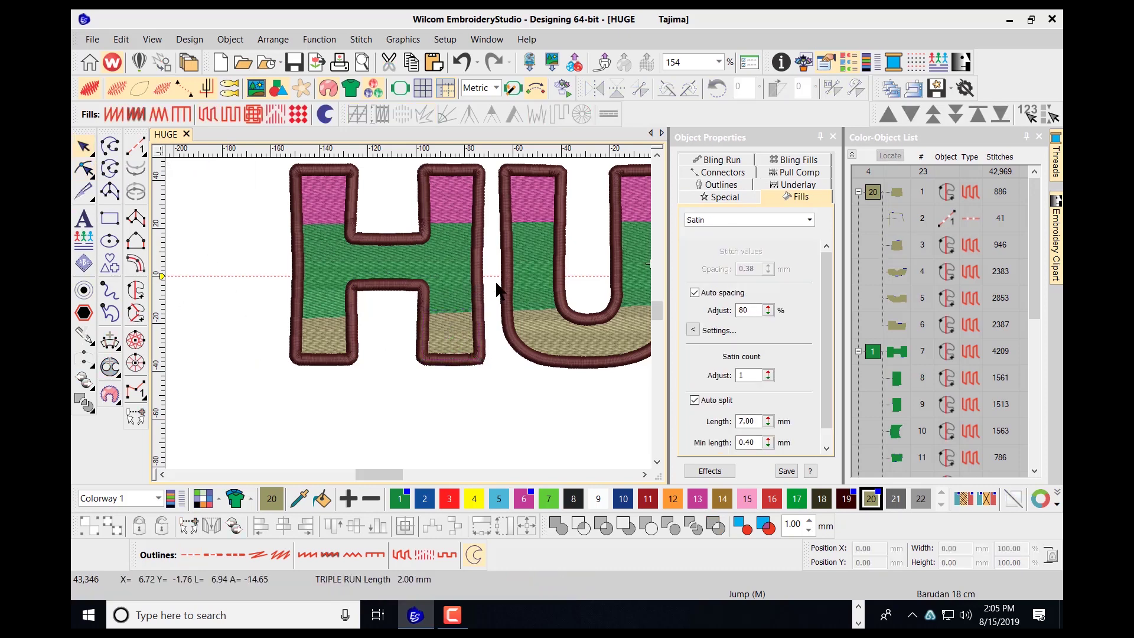
# Replay the stitch-out of the whole HUGE design in Stitch Player to check the revised H sequence, and close the player
pyautogui.press('0')
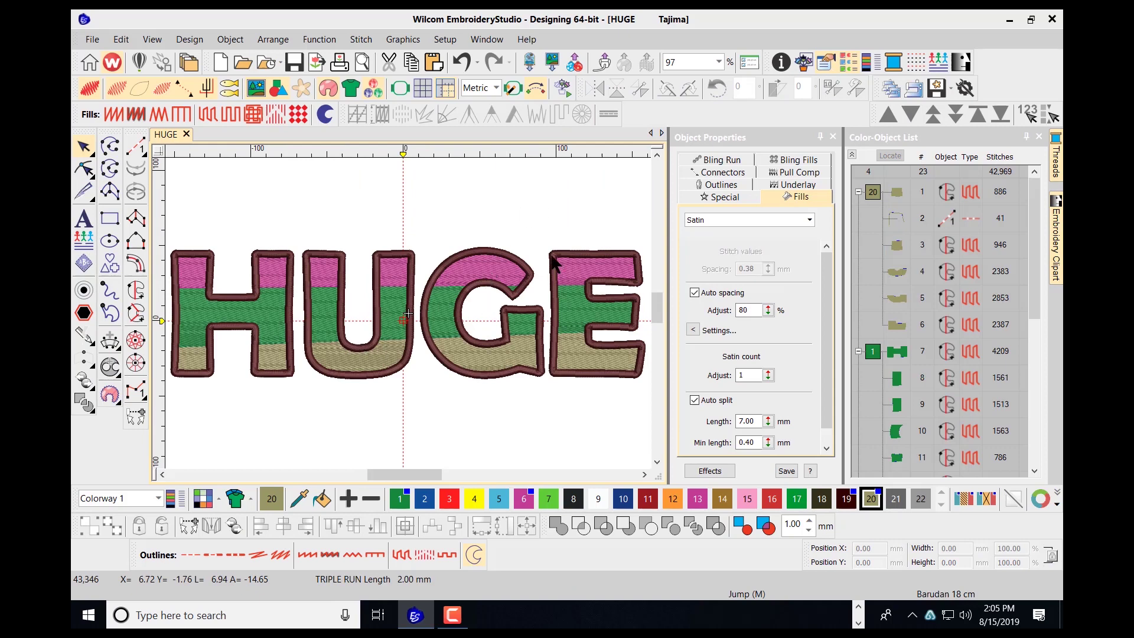
pyautogui.click(561, 87)
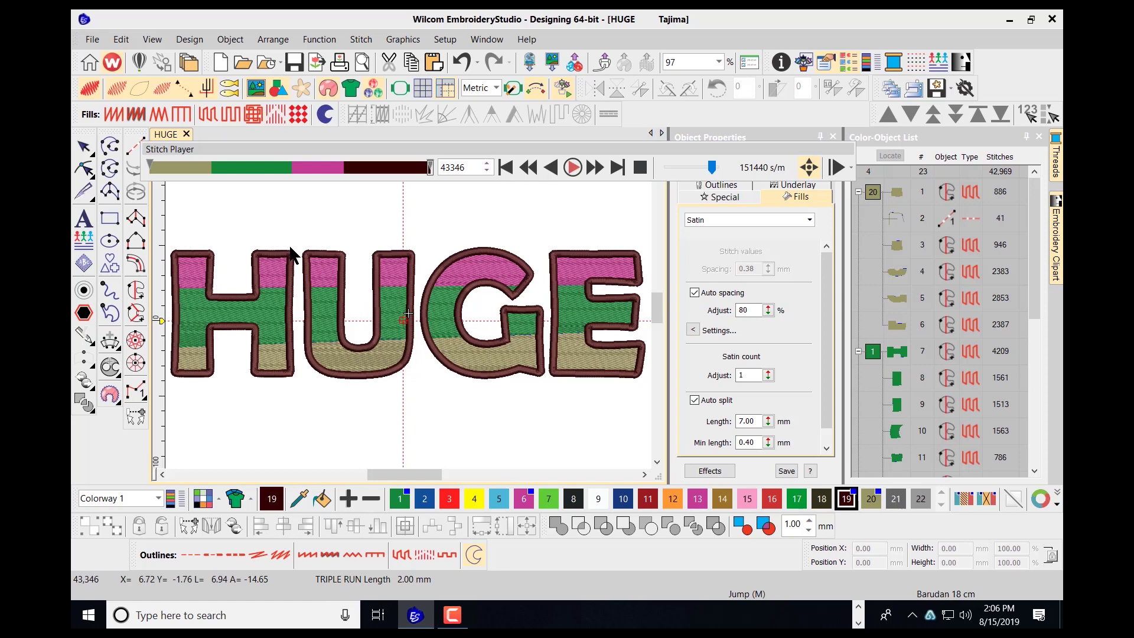
pyautogui.click(641, 167)
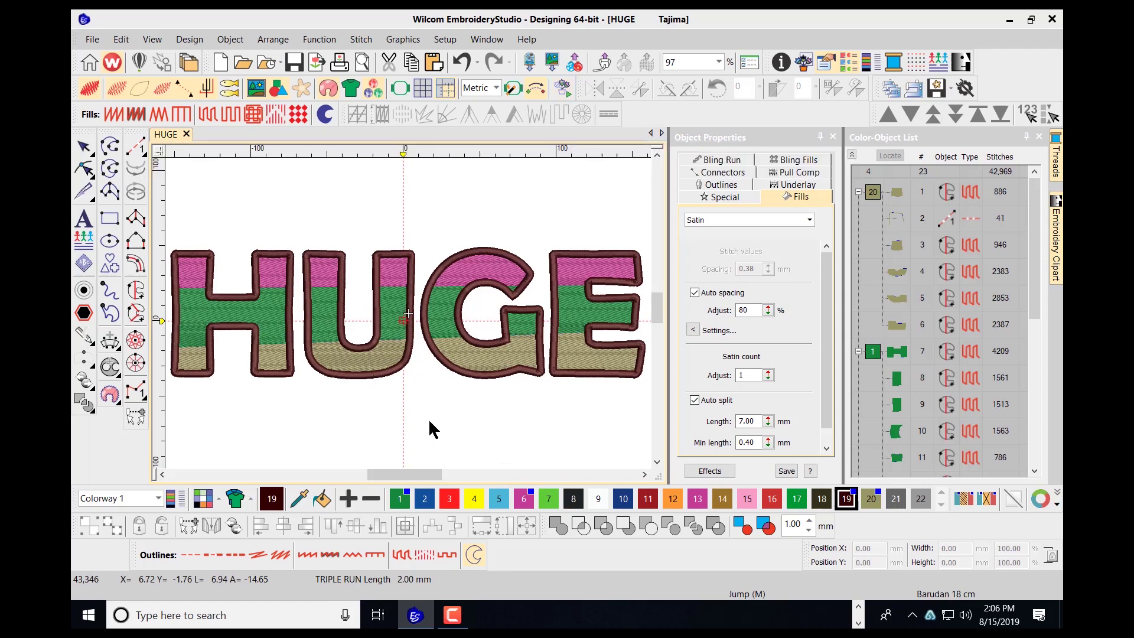